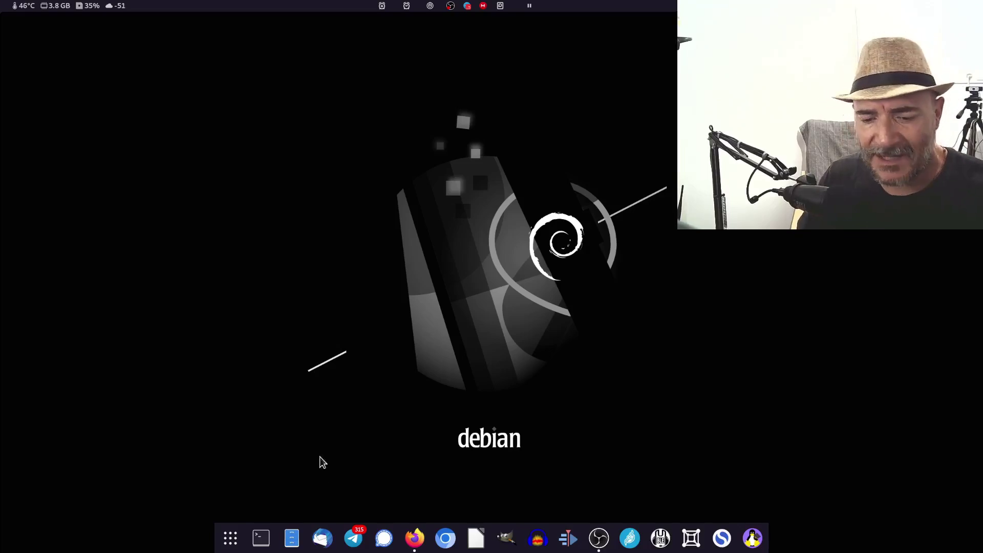
Launch Files from the dock and open the Proyectos de Youtube bookmark inside Trabajo.
{"action": "left_click", "coordinate": [291, 538]}
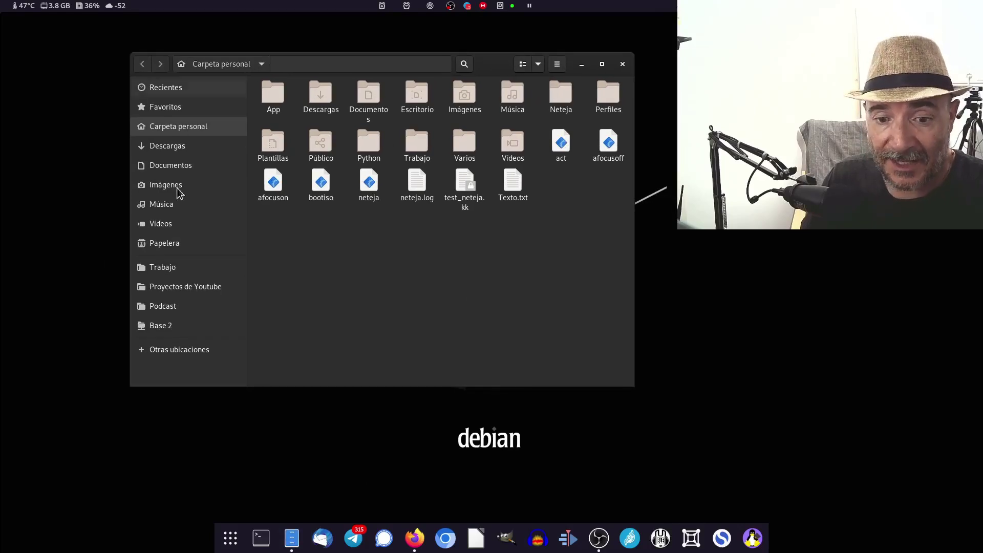
{"action": "left_click", "coordinate": [185, 289]}
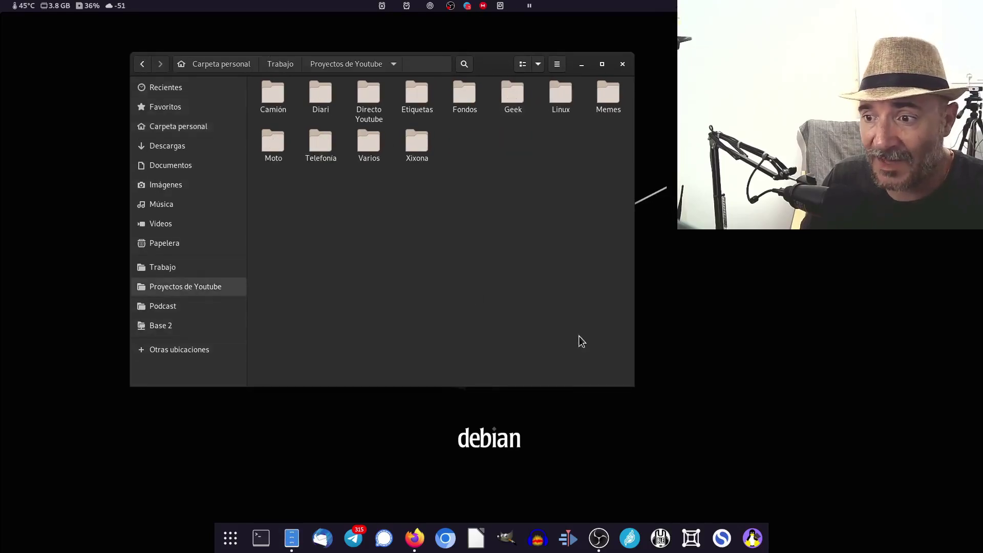
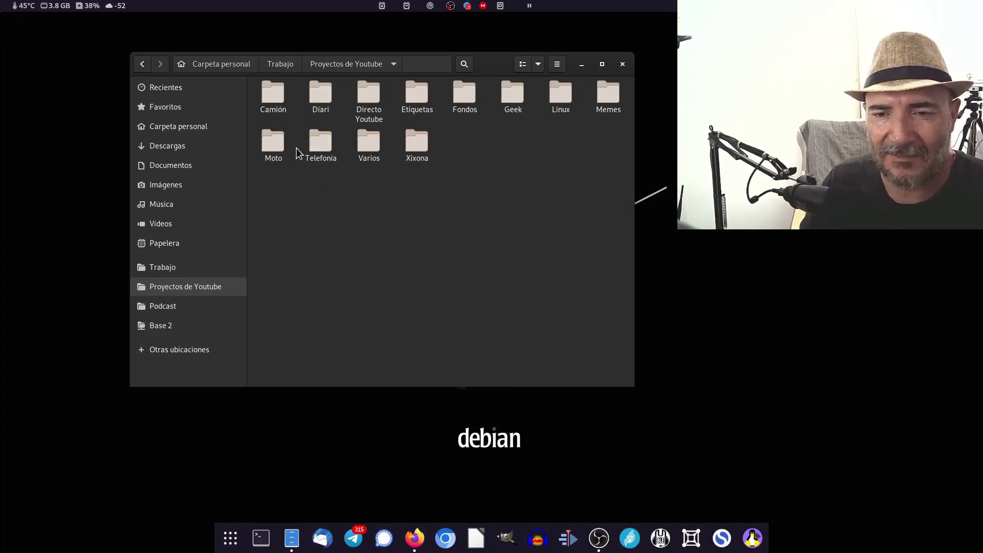
Open the Camión folder and check the sizes of cambio-f000396.png and cambio.mp4 (2,4 GB).
{"action": "double_click", "coordinate": [277, 93]}
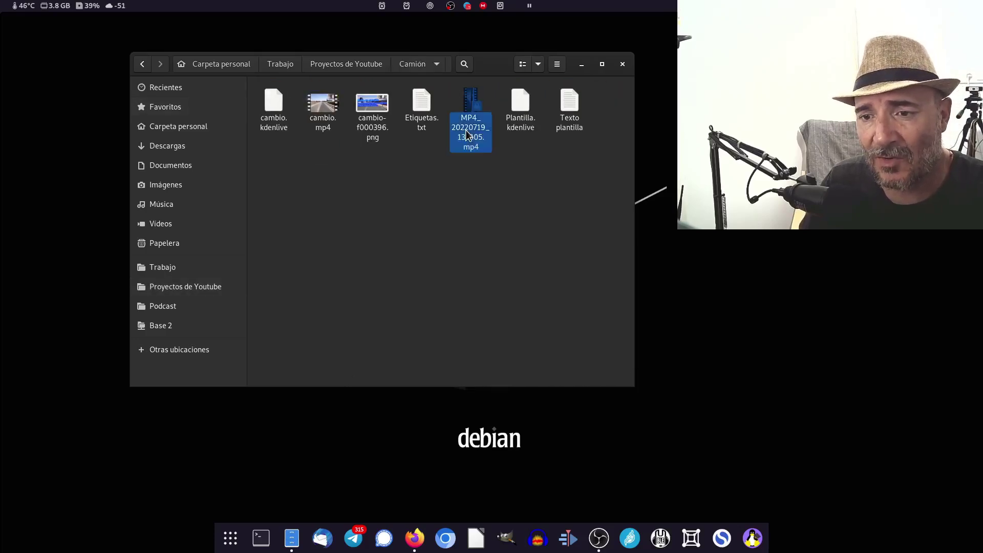
{"action": "left_click", "coordinate": [372, 110]}
{"action": "left_click", "coordinate": [324, 128]}
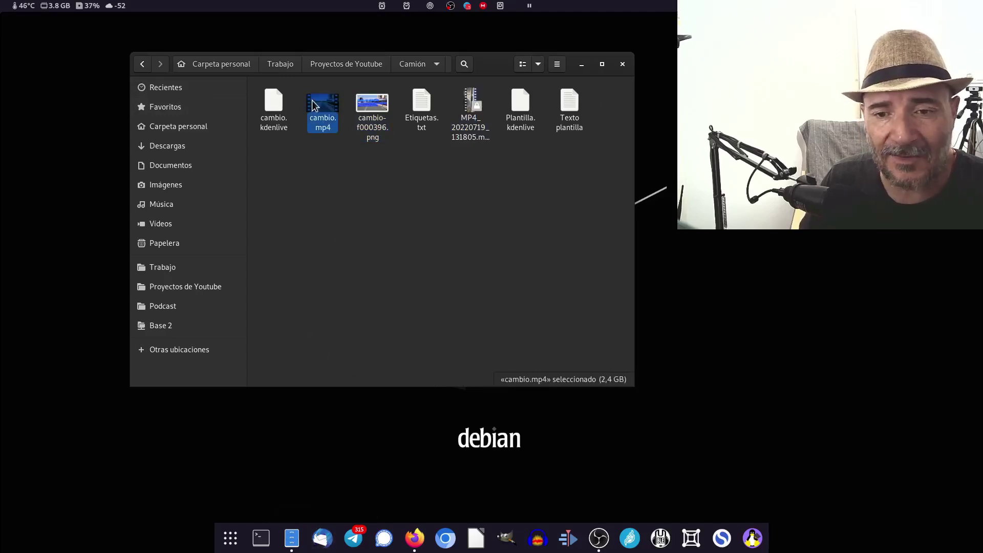
{"action": "double_click", "coordinate": [421, 106]}
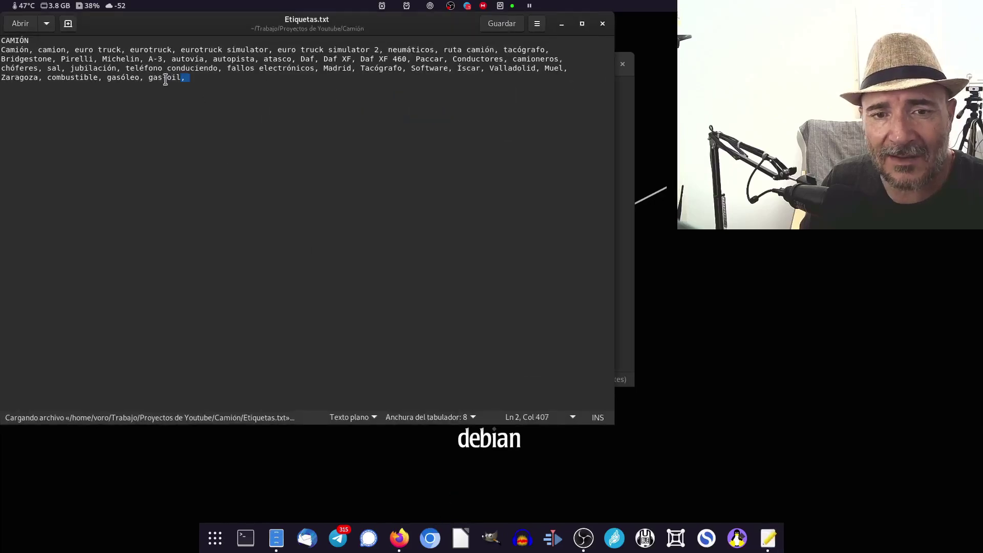
{"action": "left_click_drag", "start_coordinate": [165, 80], "coordinate": [22, 52]}
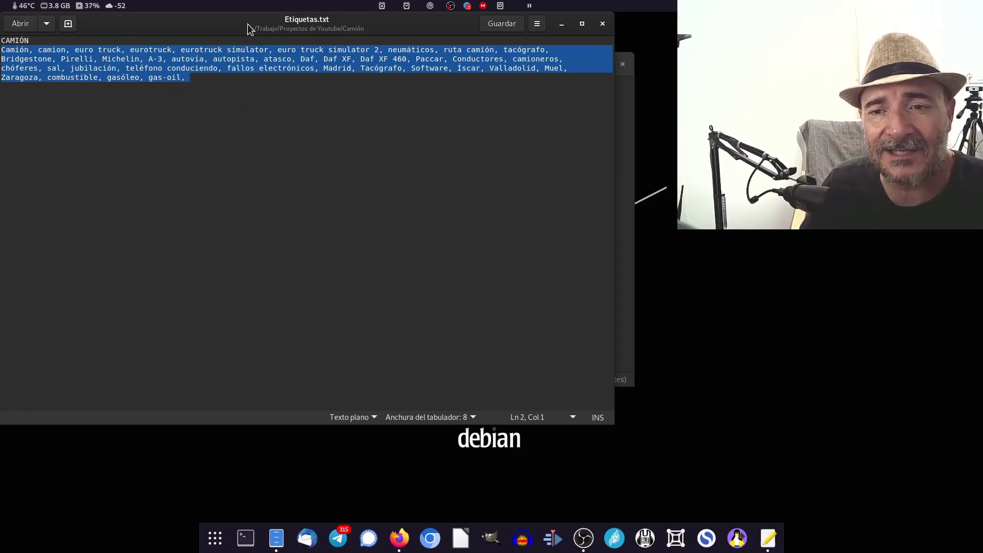
{"action": "left_click_drag", "start_coordinate": [250, 29], "coordinate": [527, 36]}
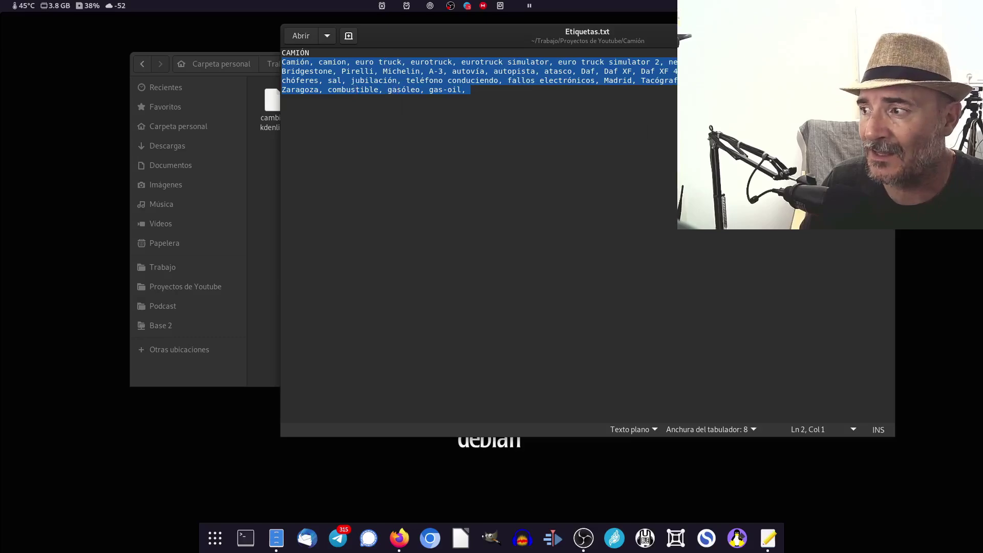
{"action": "key", "text": "ctrl+q"}
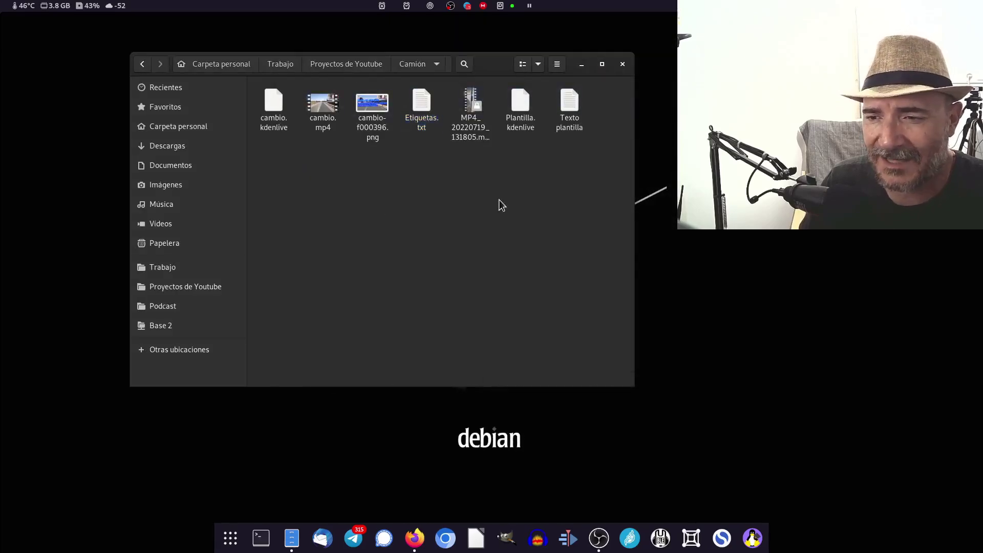
{"action": "double_click", "coordinate": [582, 120]}
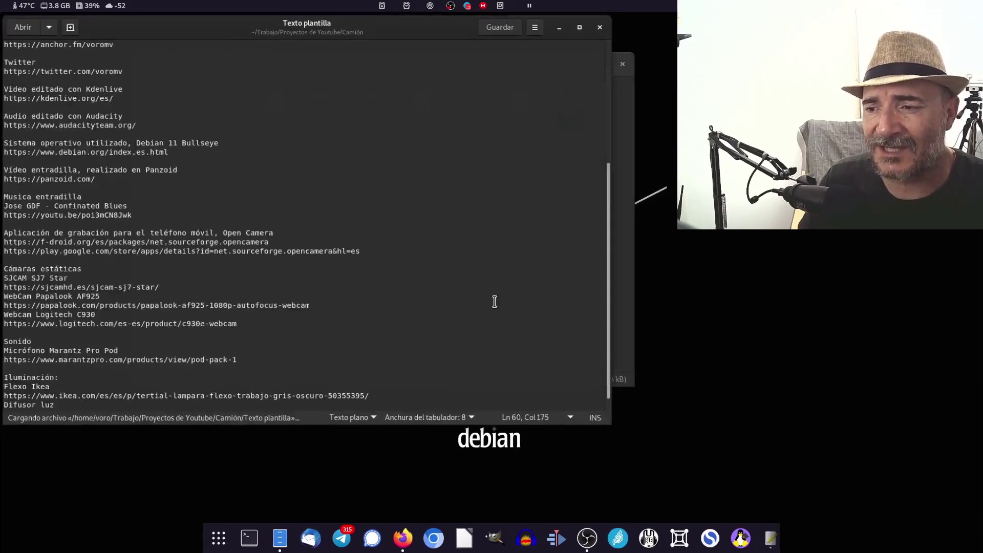
{"action": "scroll", "coordinate": [270, 226], "scroll_direction": "up", "scroll_amount": 8}
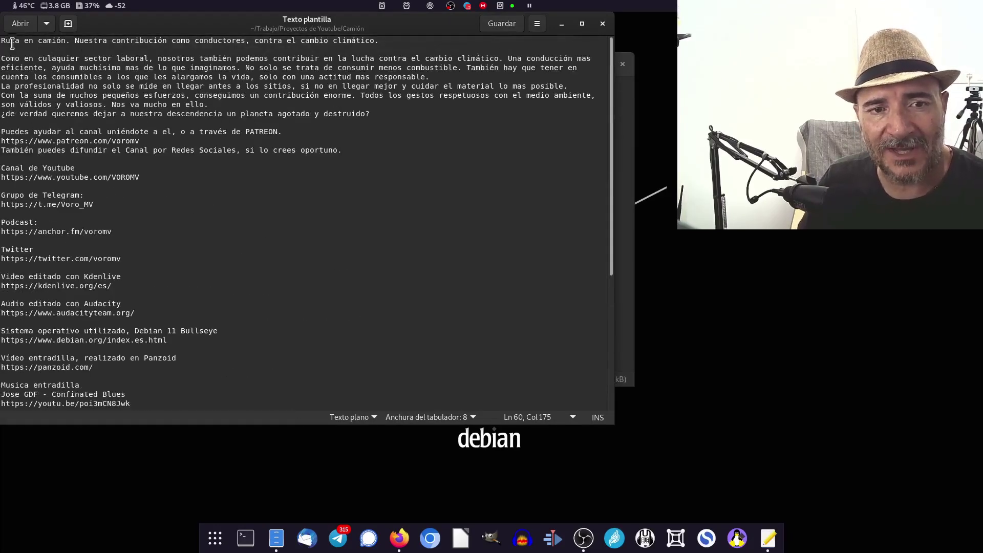
{"action": "left_click_drag", "start_coordinate": [227, 22], "coordinate": [274, 32]}
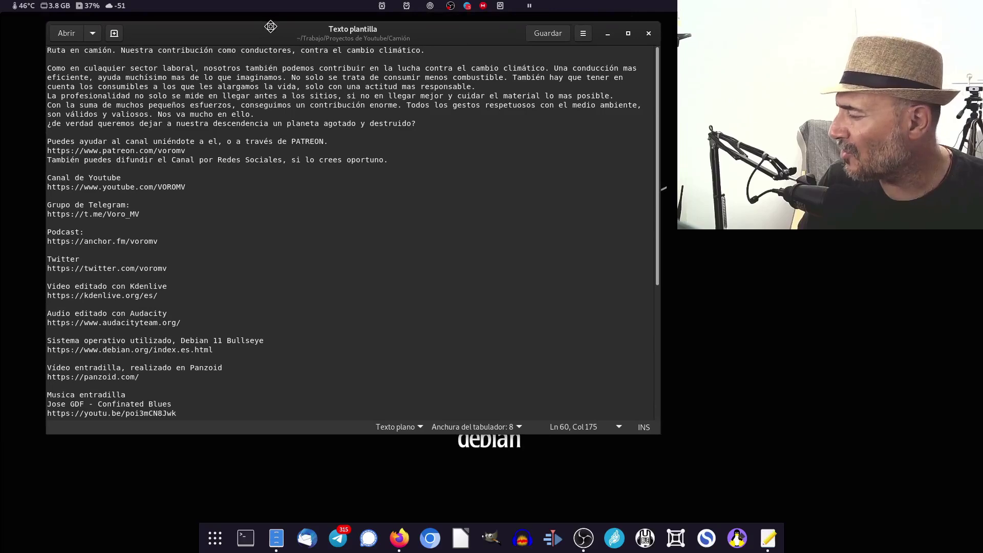
{"action": "left_click_drag", "start_coordinate": [47, 51], "coordinate": [416, 137]}
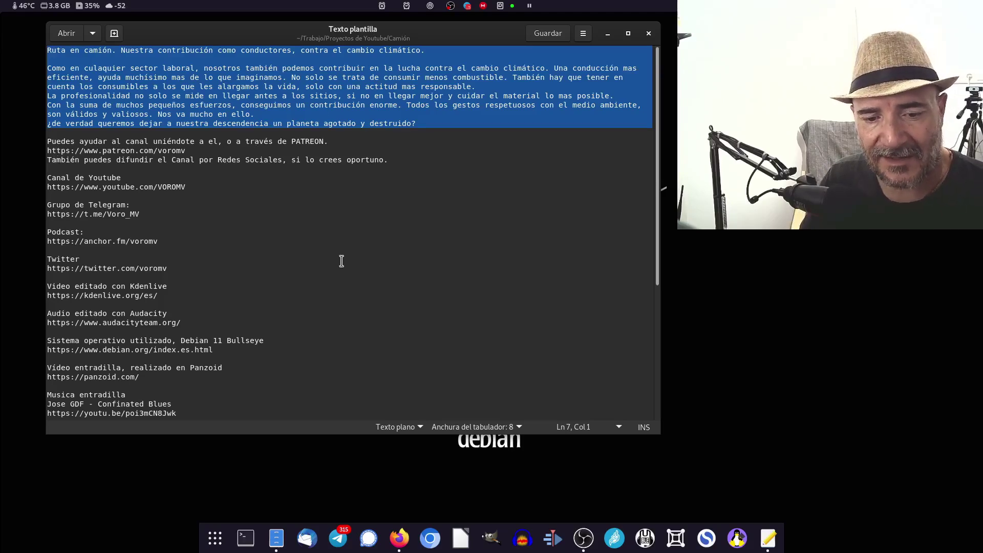
{"action": "scroll", "coordinate": [342, 261], "scroll_direction": "down", "scroll_amount": 5}
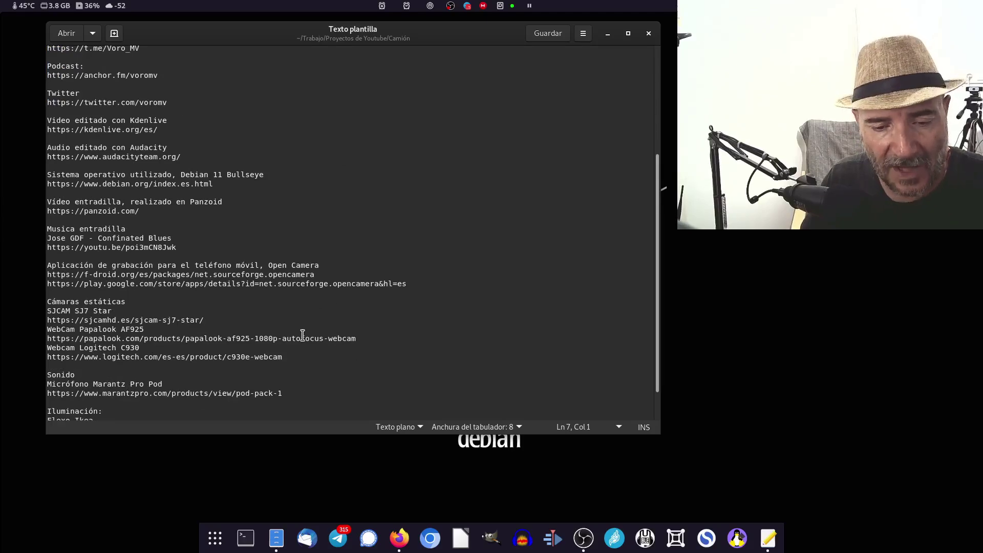
{"action": "scroll", "coordinate": [303, 335], "scroll_direction": "down", "scroll_amount": 3}
{"action": "scroll", "coordinate": [378, 250], "scroll_direction": "up", "scroll_amount": 5}
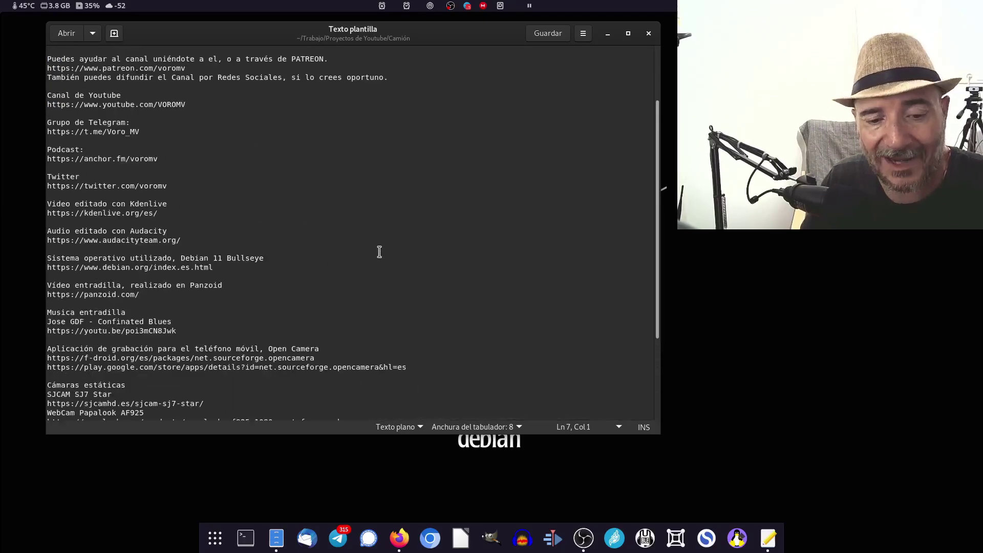
{"action": "scroll", "coordinate": [324, 233], "scroll_direction": "up", "scroll_amount": 4}
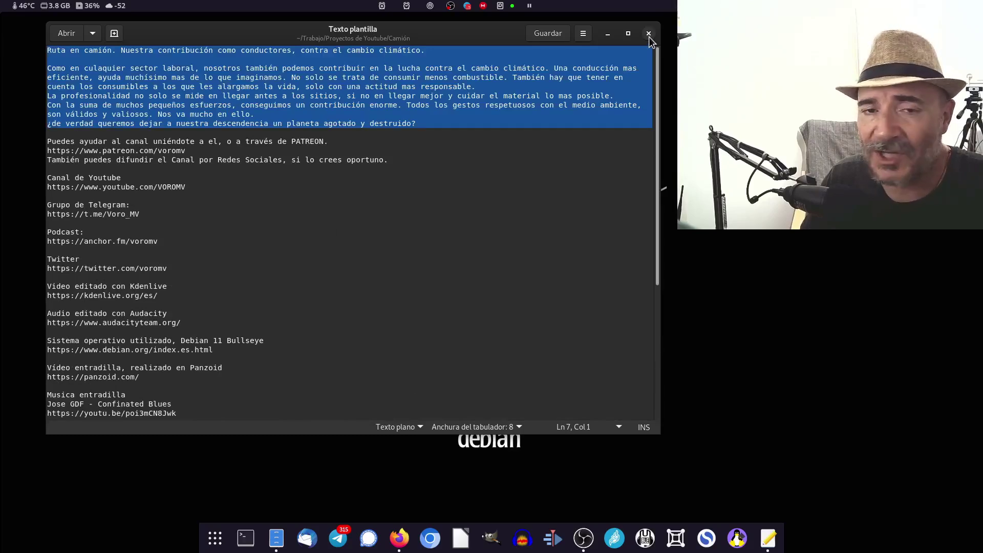
{"action": "scroll", "coordinate": [237, 325], "scroll_direction": "down", "scroll_amount": 10}
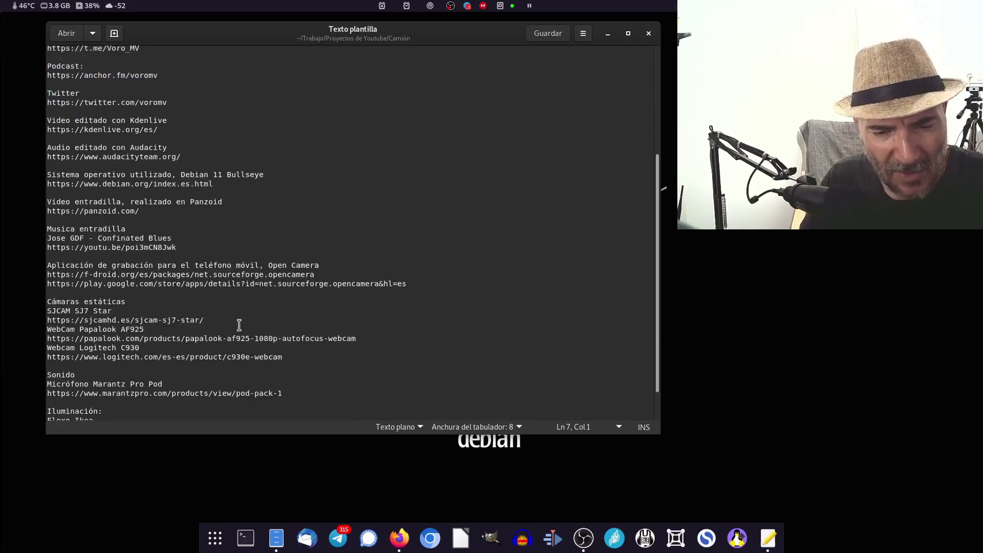
{"action": "scroll", "coordinate": [239, 326], "scroll_direction": "down", "scroll_amount": 3}
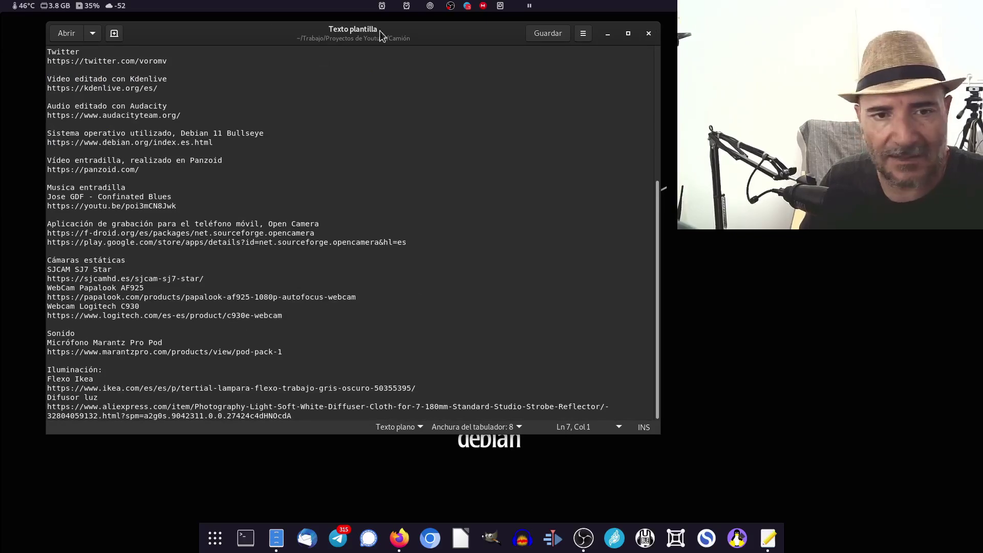
Close the gedit description template and select Plantilla.kdenlive in the Camión folder.
{"action": "left_click", "coordinate": [649, 35]}
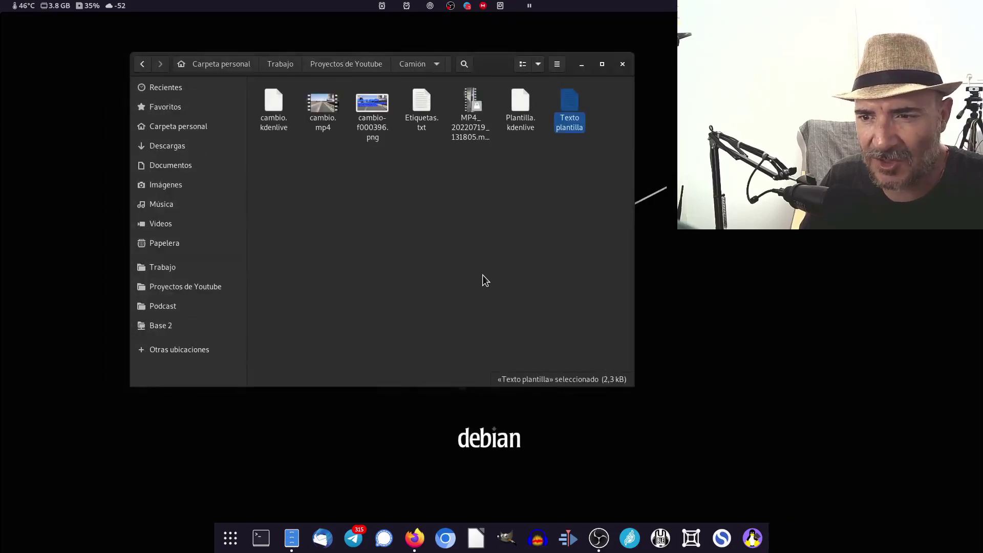
{"action": "left_click", "coordinate": [522, 123]}
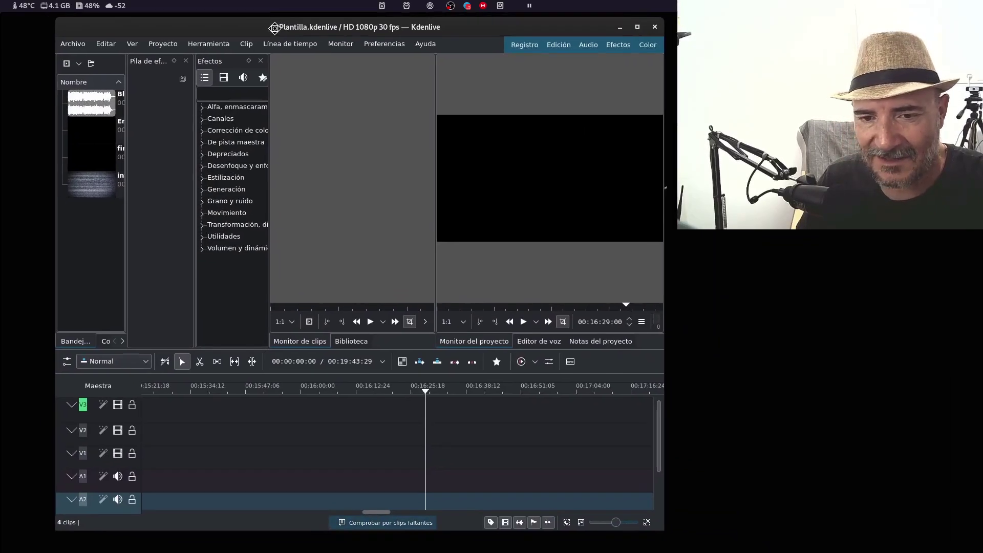
Maximize the Kdenlive window, preview the Blues-Mezcla clip and scroll the timeline back to 00:00.
{"action": "left_click", "coordinate": [638, 28]}
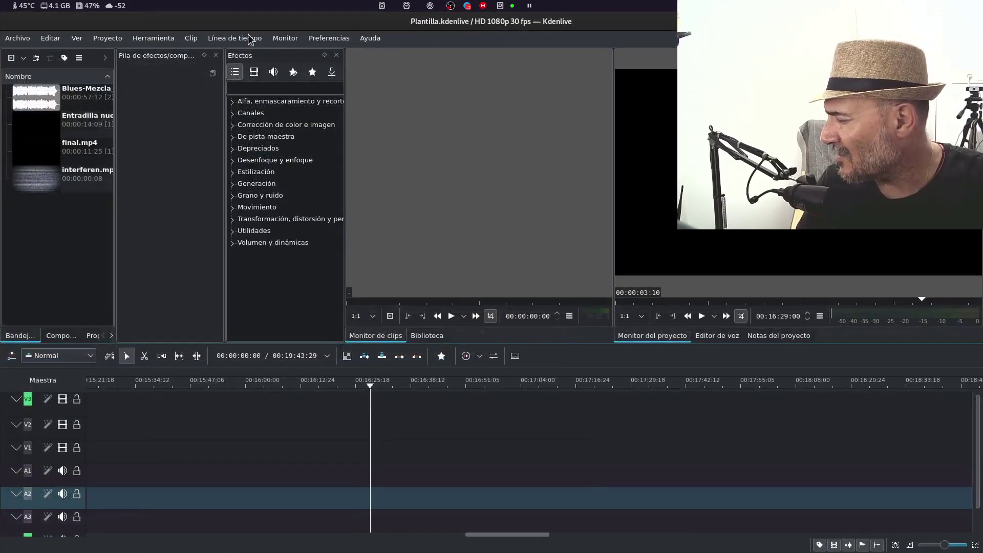
{"action": "left_click", "coordinate": [72, 96]}
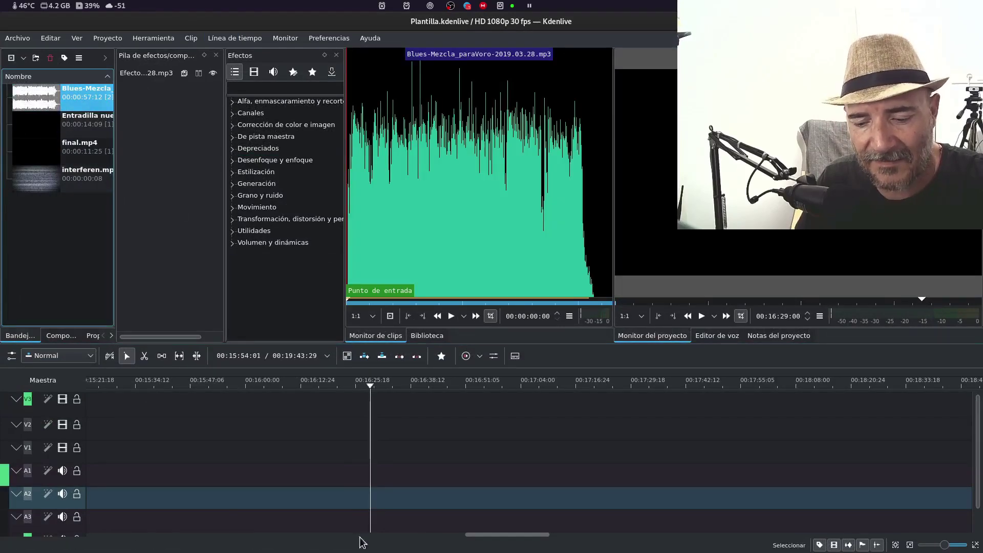
{"action": "left_click_drag", "start_coordinate": [507, 534], "coordinate": [118, 536]}
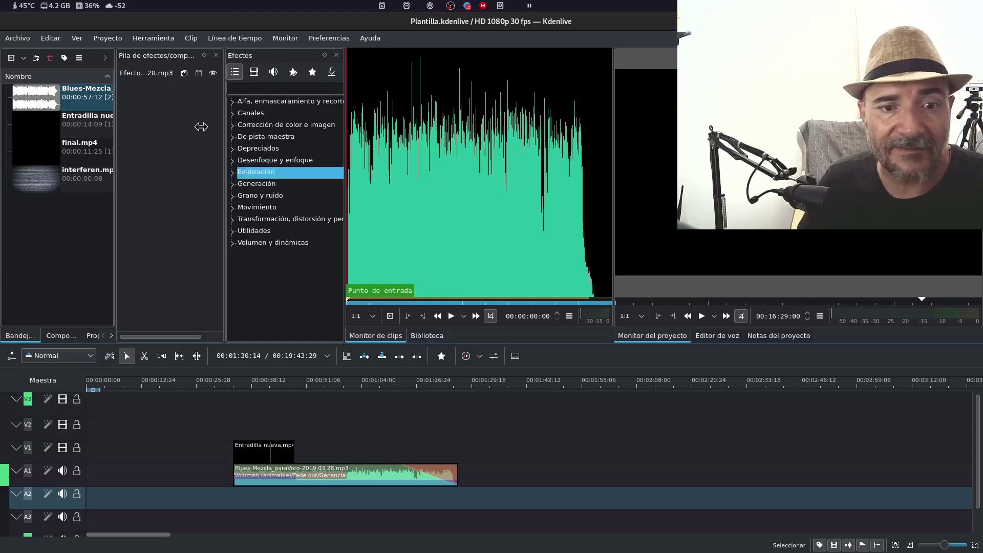
Preview the Entradilla nueva.mp4 intro's title, then load the final.mp4 outro (00:00:11:25).
{"action": "left_click", "coordinate": [39, 124]}
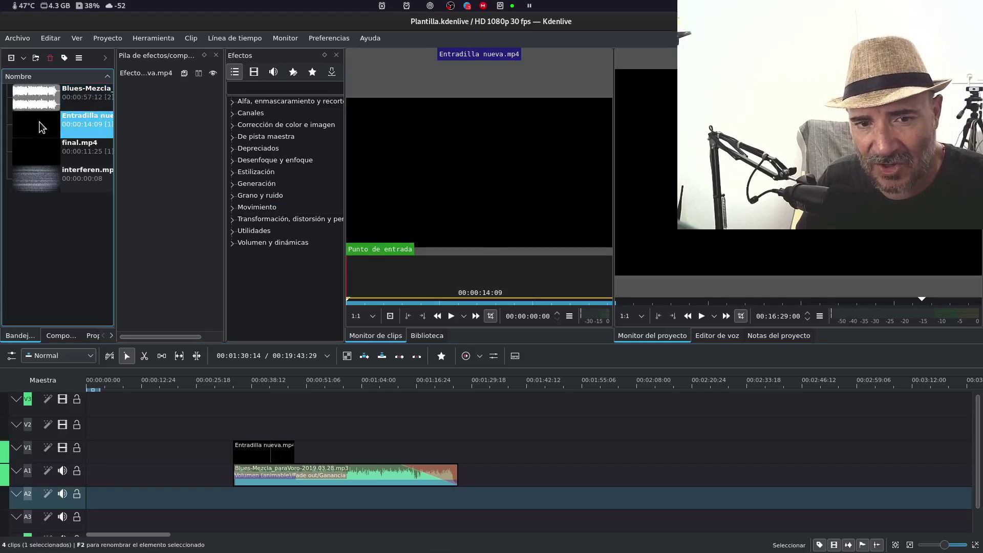
{"action": "mouse_move", "coordinate": [403, 277]}
{"action": "left_click", "coordinate": [433, 279]}
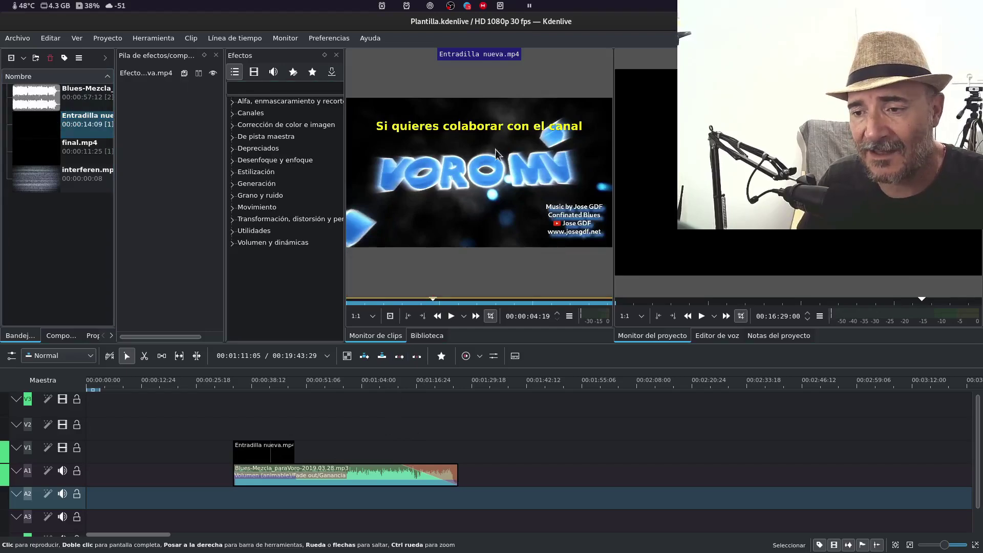
{"action": "left_click", "coordinate": [23, 153]}
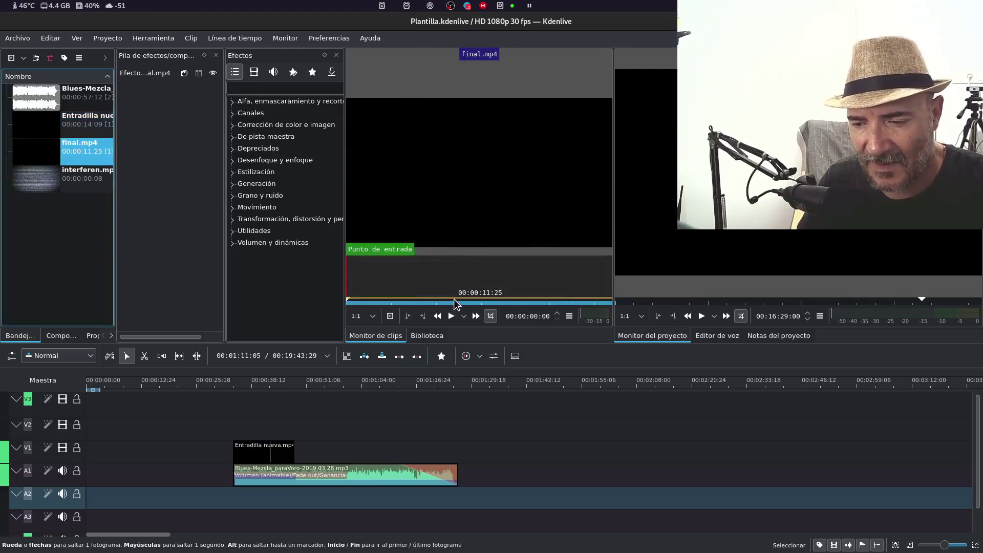
View the final.mp4 outro's content and preview the 8-frame interferen.mp4 static clip.
{"action": "left_click", "coordinate": [456, 298]}
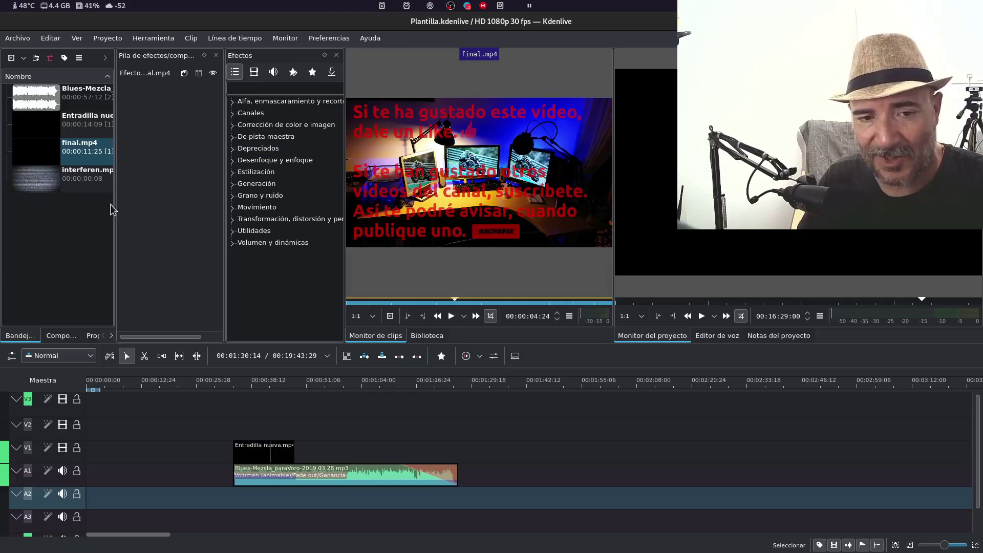
{"action": "left_click", "coordinate": [50, 181]}
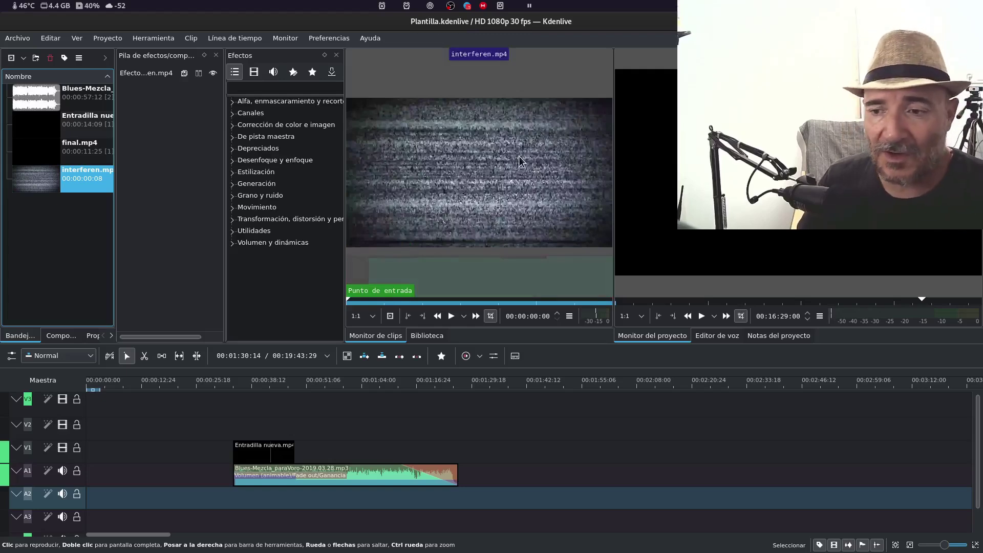
{"action": "mouse_move", "coordinate": [587, 266]}
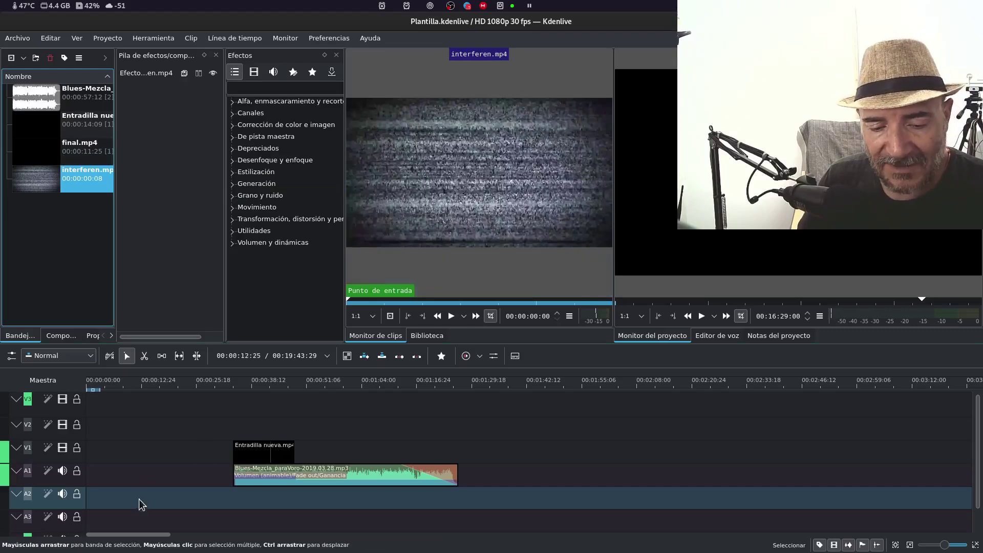
Move the timeline to about 12 seconds and un-maximize the Kdenlive window.
{"action": "left_click", "coordinate": [140, 530]}
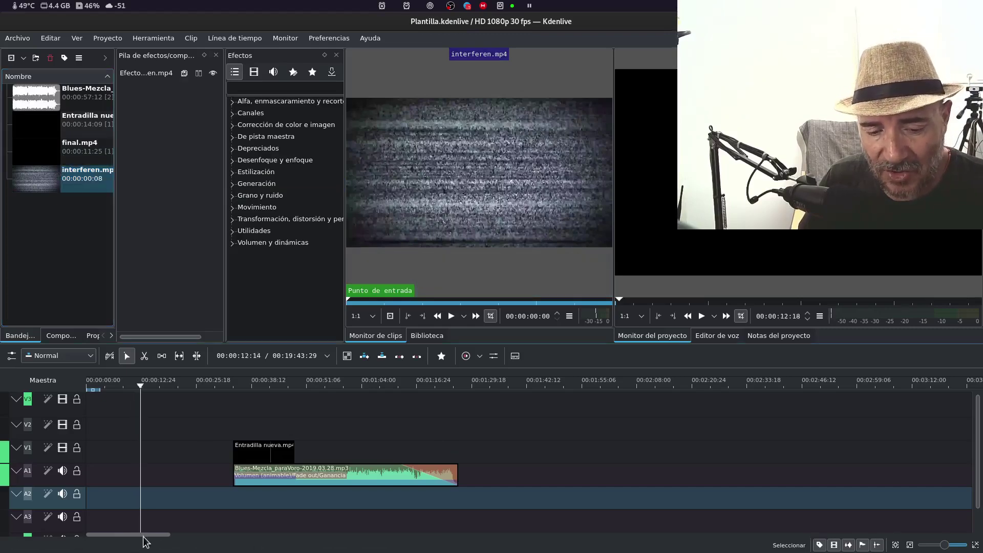
{"action": "mouse_move", "coordinate": [144, 534]}
{"action": "left_mouse_down"}
{"action": "mouse_move", "coordinate": [870, 534]}
{"action": "mouse_move", "coordinate": [561, 519]}
{"action": "mouse_move", "coordinate": [115, 471]}
{"action": "left_mouse_up"}
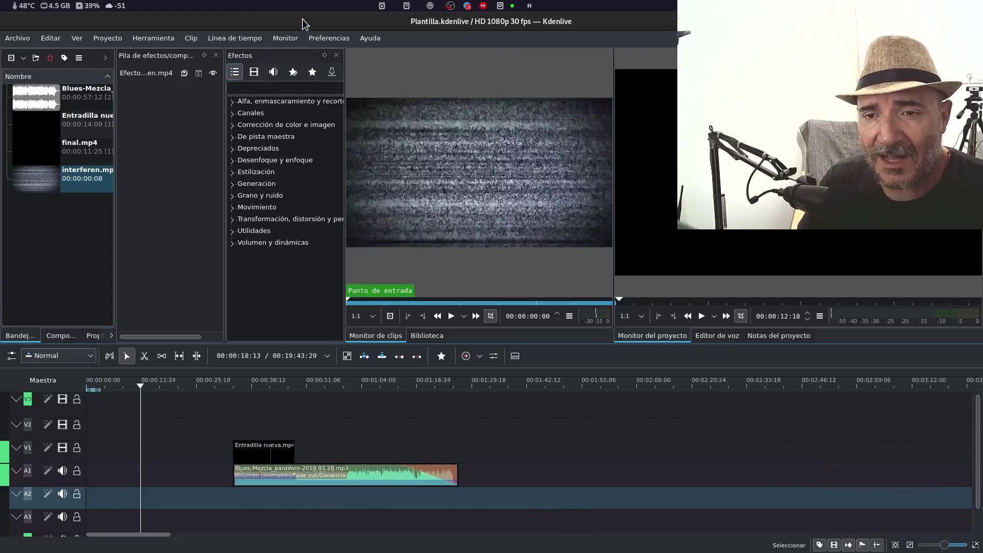
{"action": "mouse_move", "coordinate": [302, 23]}
{"action": "left_mouse_down"}
{"action": "mouse_move", "coordinate": [128, 207]}
{"action": "mouse_move", "coordinate": [246, 132]}
{"action": "left_mouse_up"}
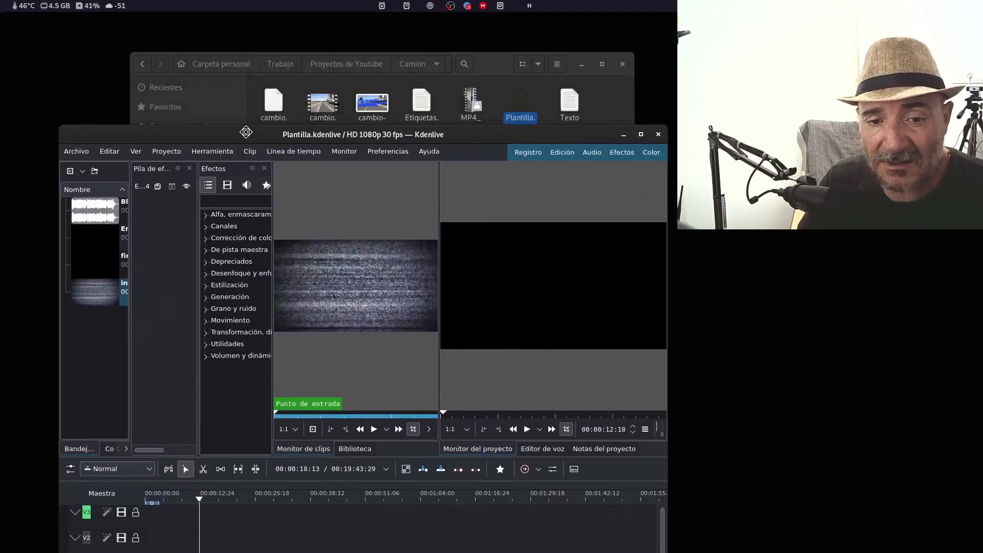
Move Kdenlive aside, go up to Proyectos de Youtube and open the Linux folder.
{"action": "left_click_drag", "start_coordinate": [246, 132], "coordinate": [327, 148]}
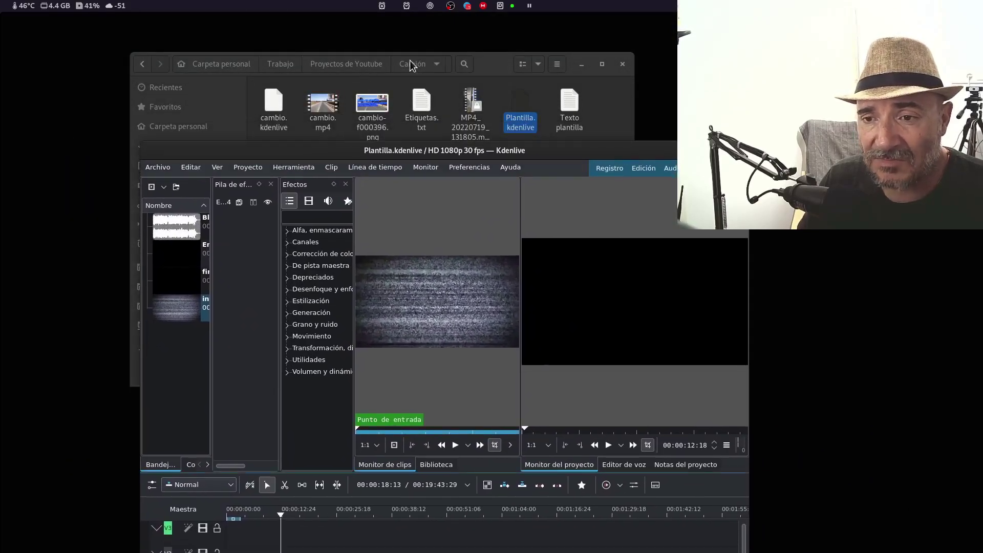
{"action": "left_click", "coordinate": [352, 63]}
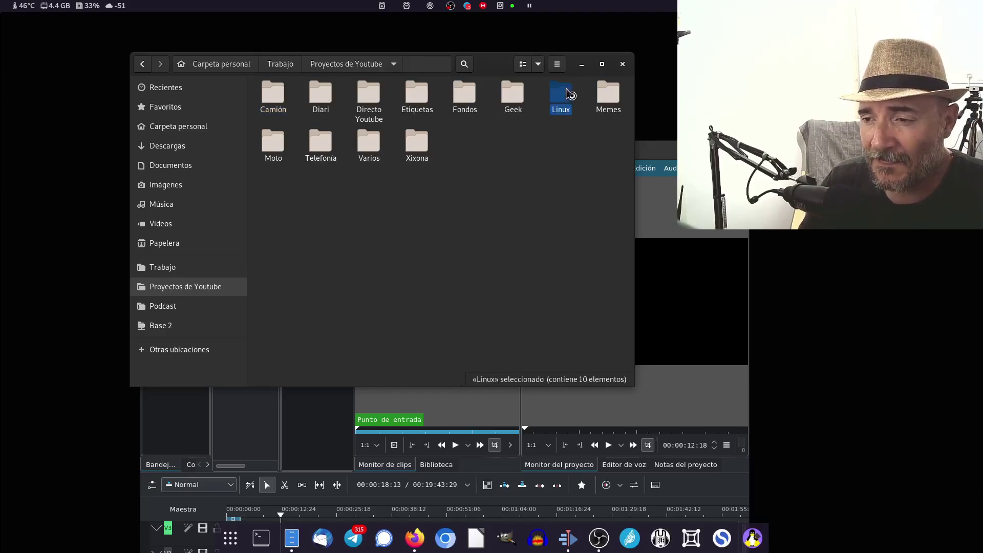
{"action": "double_click", "coordinate": [561, 94]}
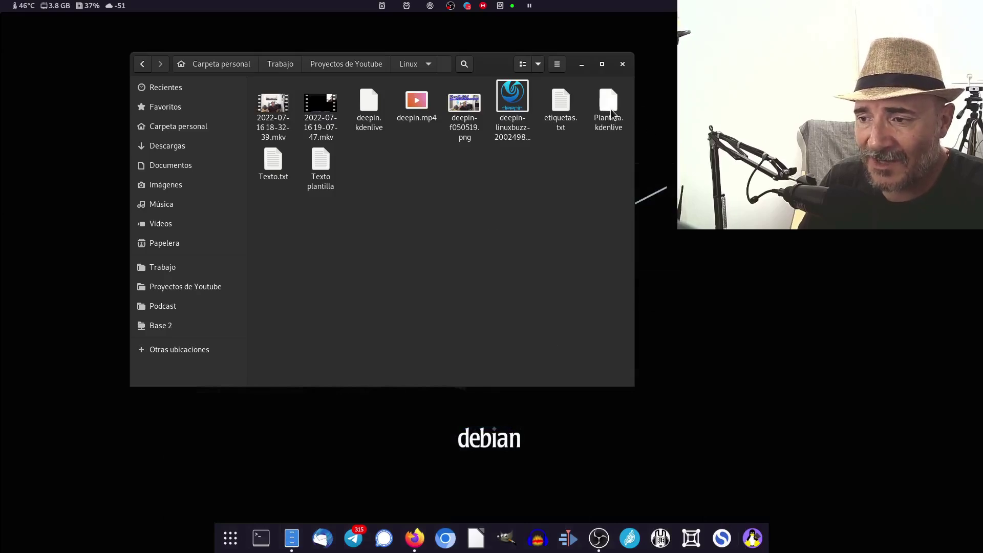
{"action": "double_click", "coordinate": [562, 125]}
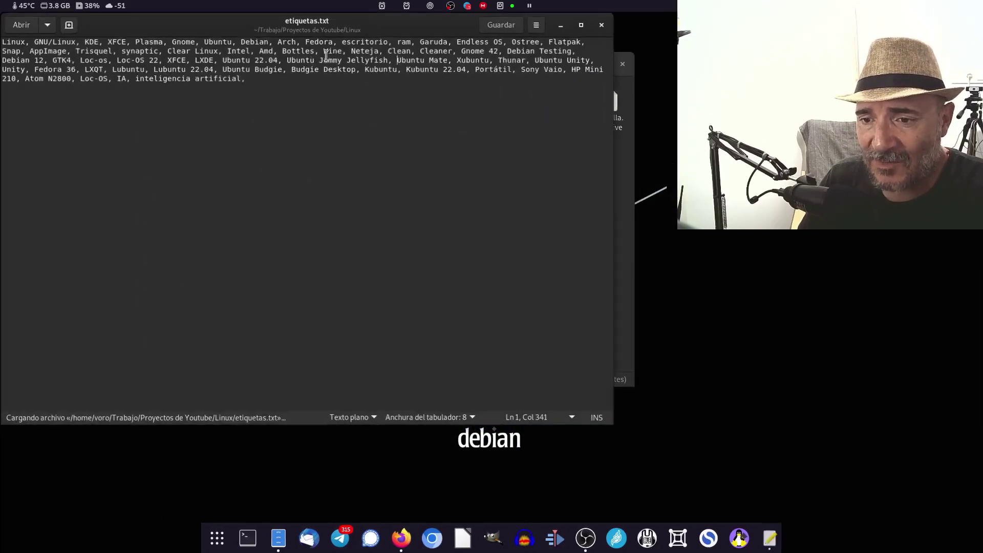
{"action": "left_click", "coordinate": [604, 23]}
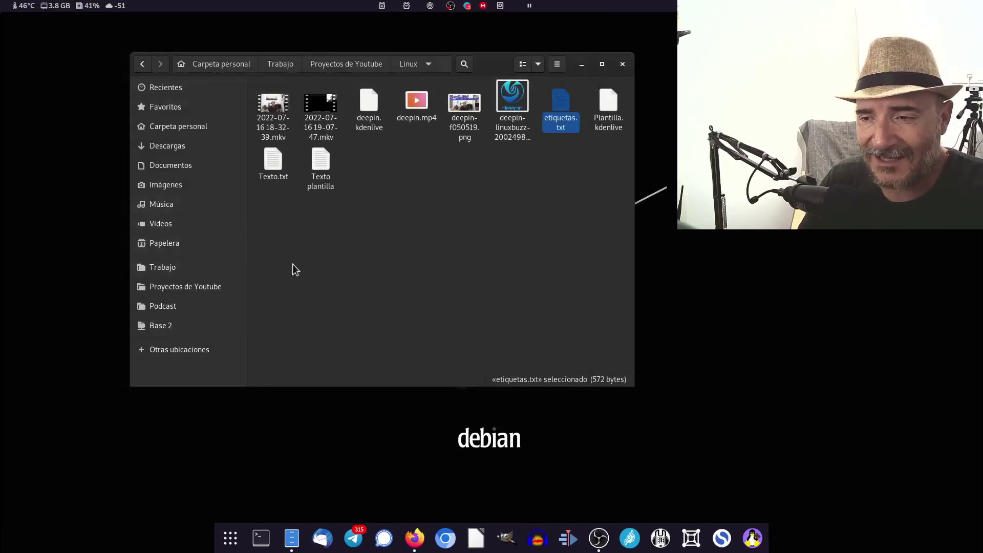
{"action": "left_click", "coordinate": [510, 95]}
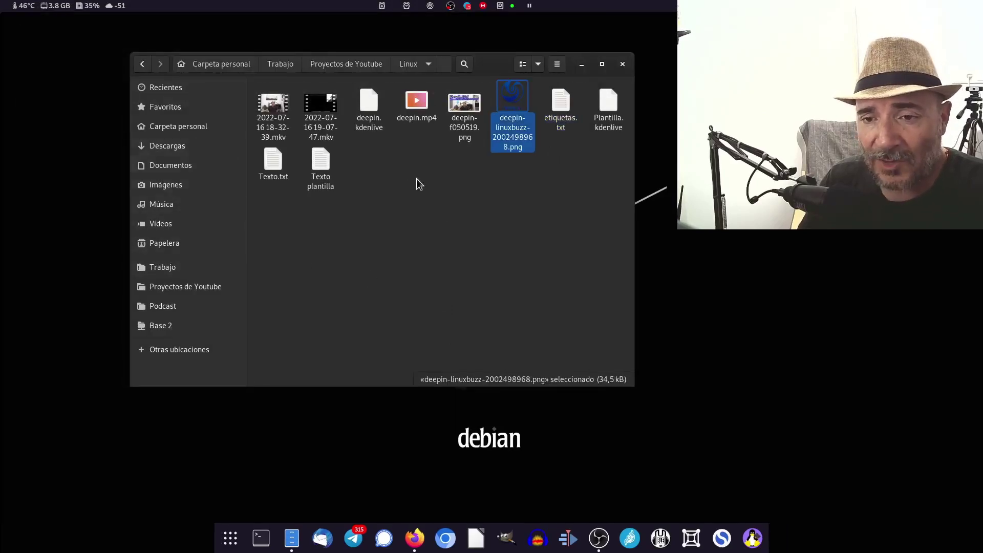
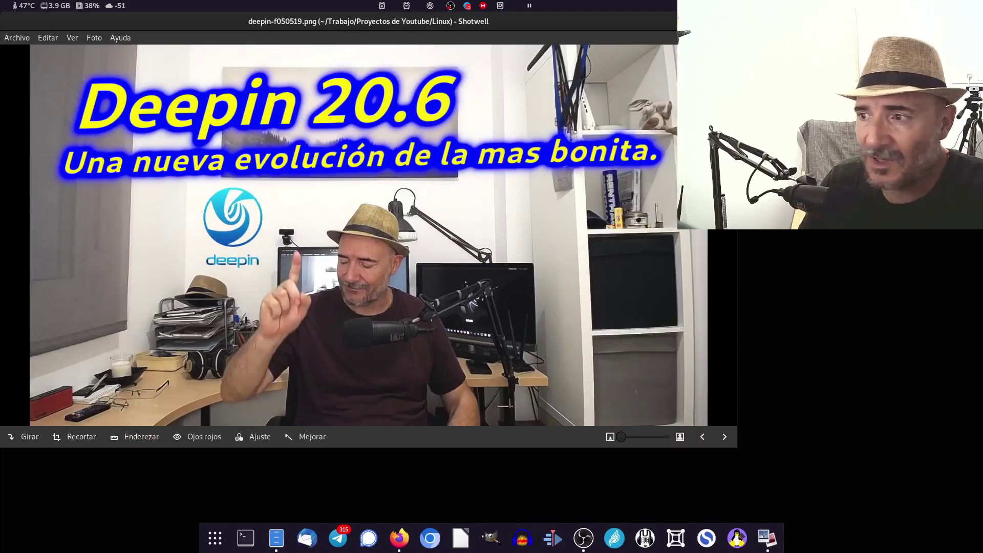
Close the Shotwell preview of deepin-f050519.png and nudge the file manager window slightly left.
{"action": "key", "text": "ctrl+q"}
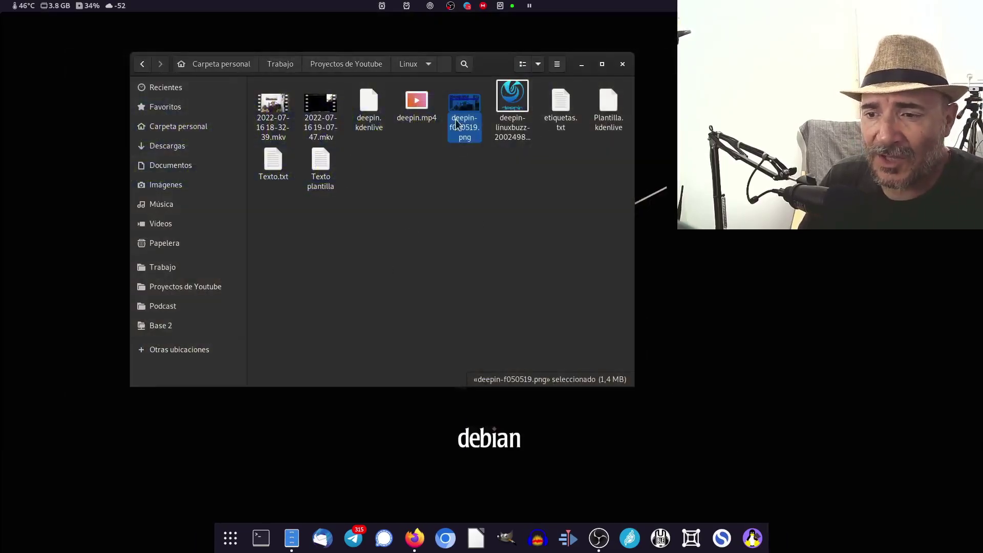
{"action": "key", "text": "Return"}
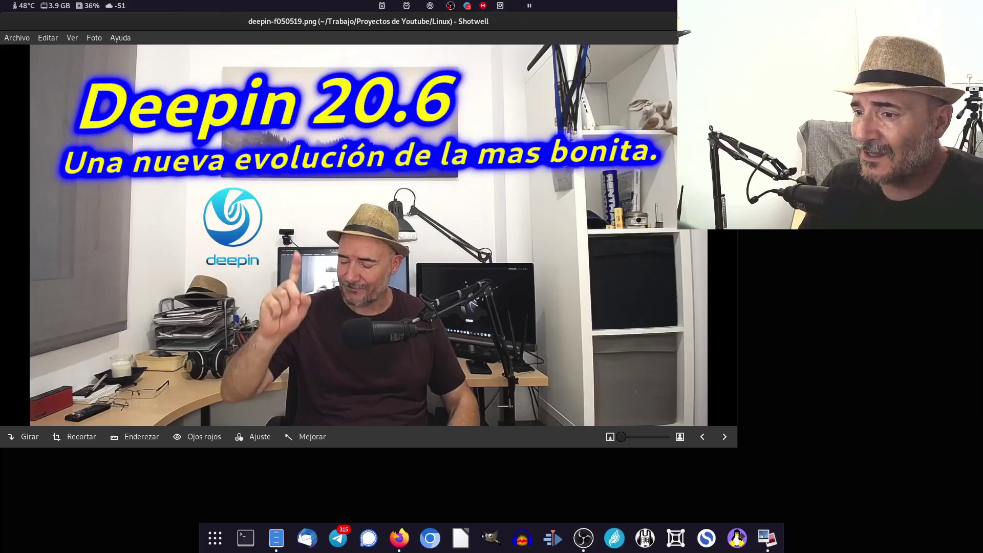
{"action": "key", "text": "ctrl+q"}
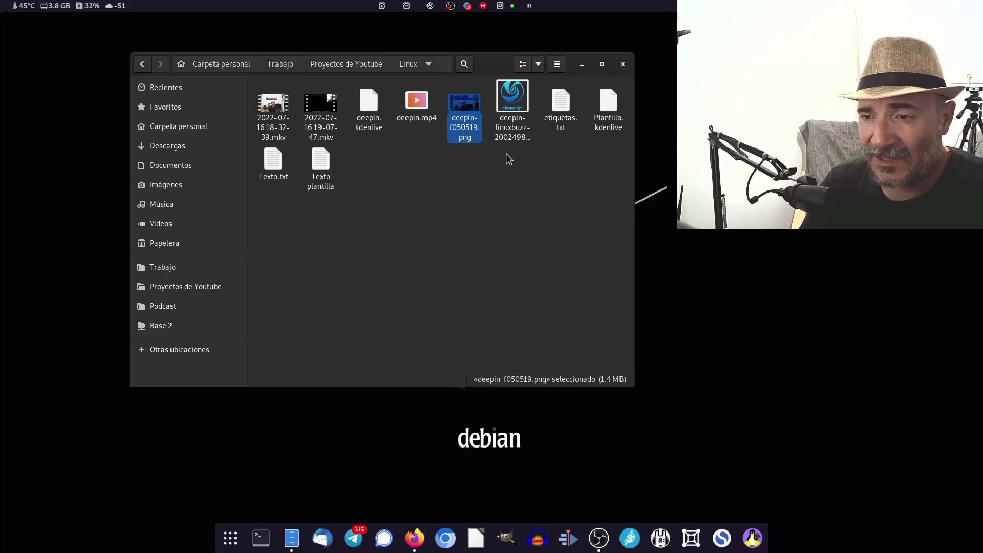
{"action": "left_click_drag", "start_coordinate": [478, 67], "coordinate": [451, 70]}
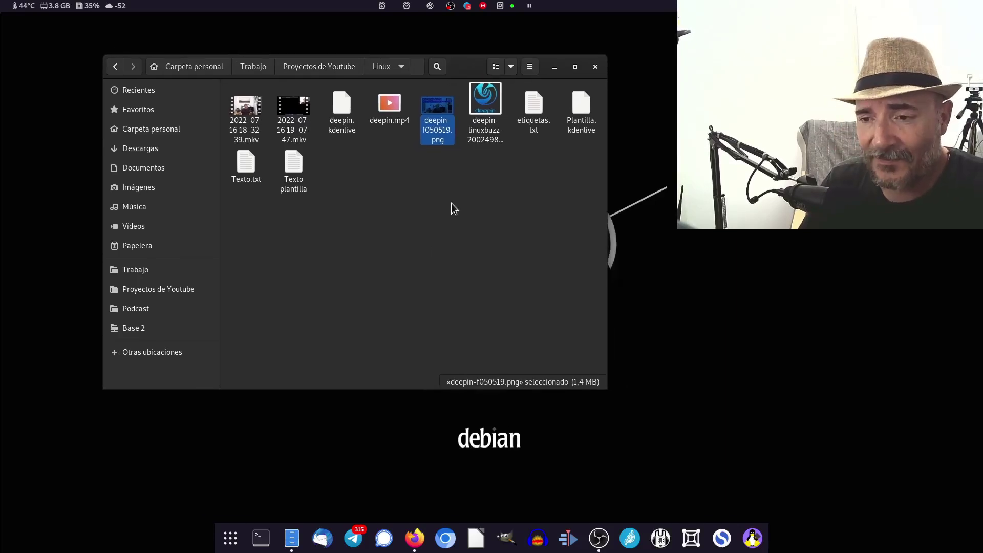
Open the Plantilla.kdenlive template and move the Kdenlive window up and to the left.
{"action": "left_click", "coordinate": [580, 112]}
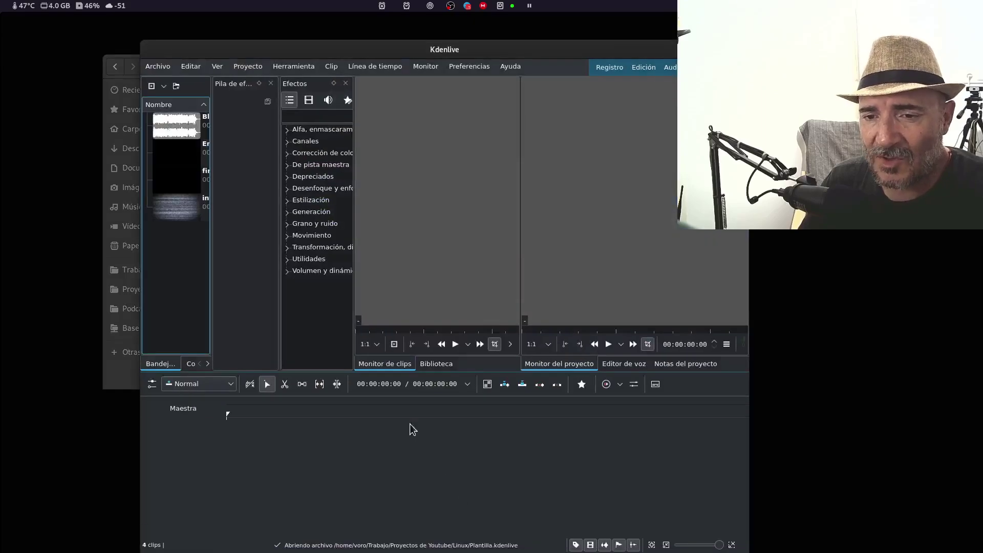
{"action": "left_click", "coordinate": [104, 99]}
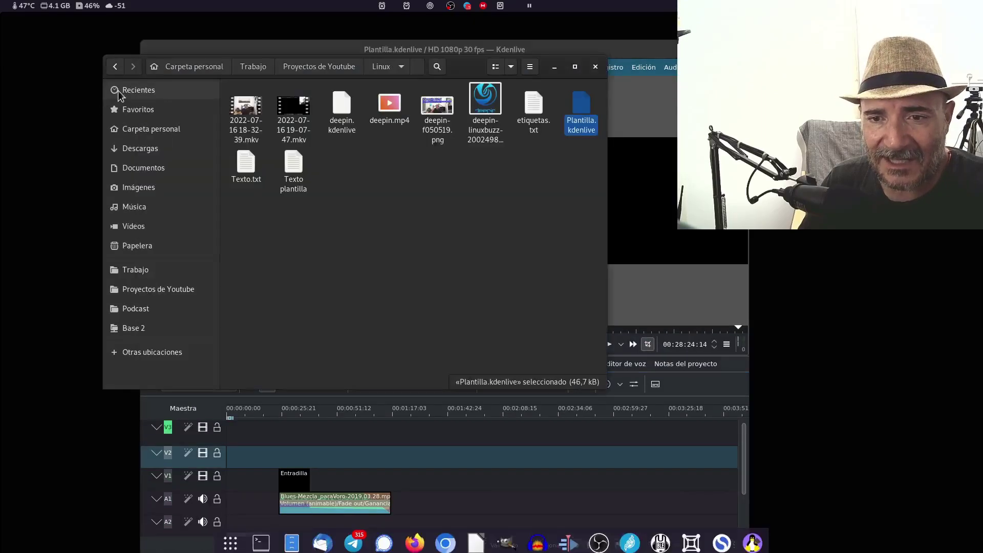
{"action": "left_click_drag", "start_coordinate": [467, 71], "coordinate": [820, 46]}
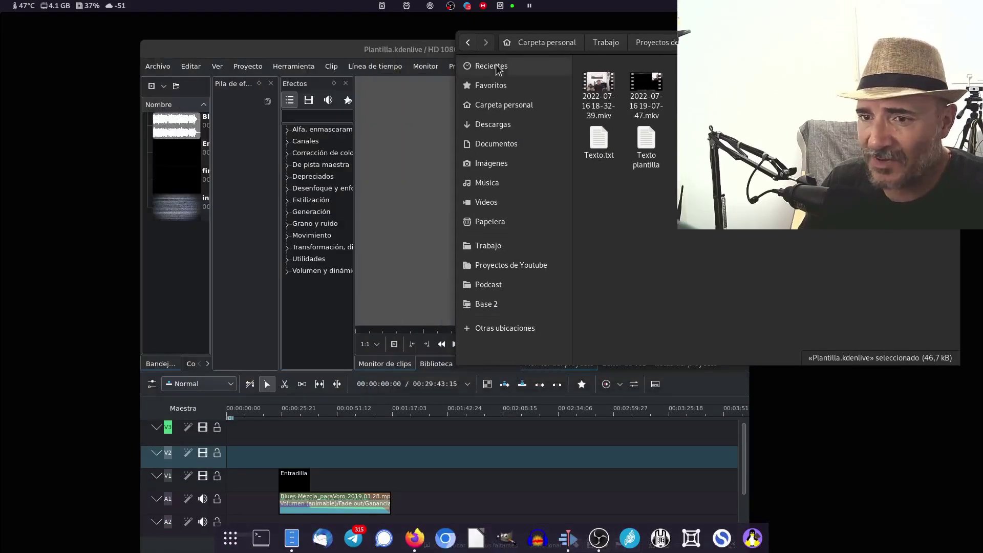
{"action": "left_click_drag", "start_coordinate": [375, 49], "coordinate": [247, 34]}
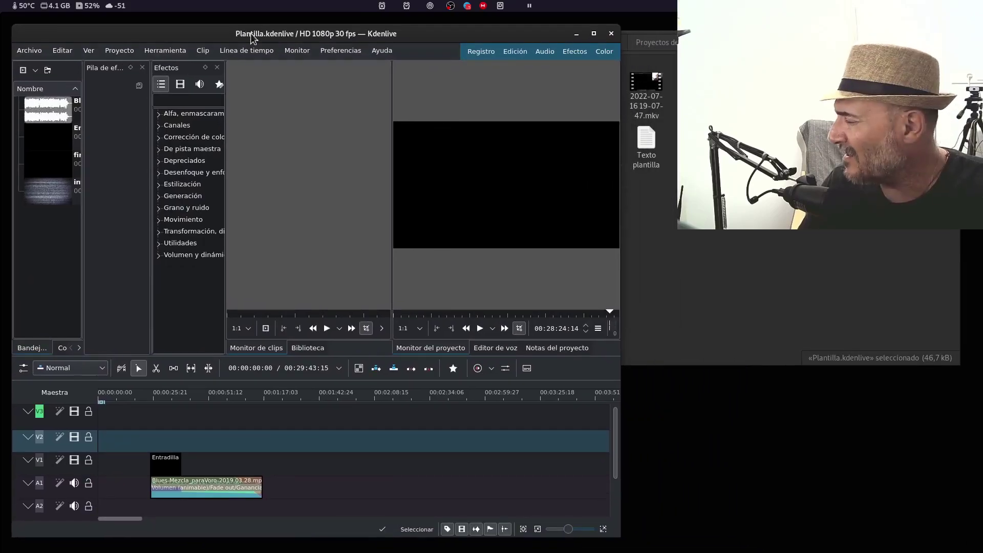
Shrink the Linux projects file manager and place it at the lower right beside Kdenlive.
{"action": "left_click_drag", "start_coordinate": [821, 46], "coordinate": [833, 228]}
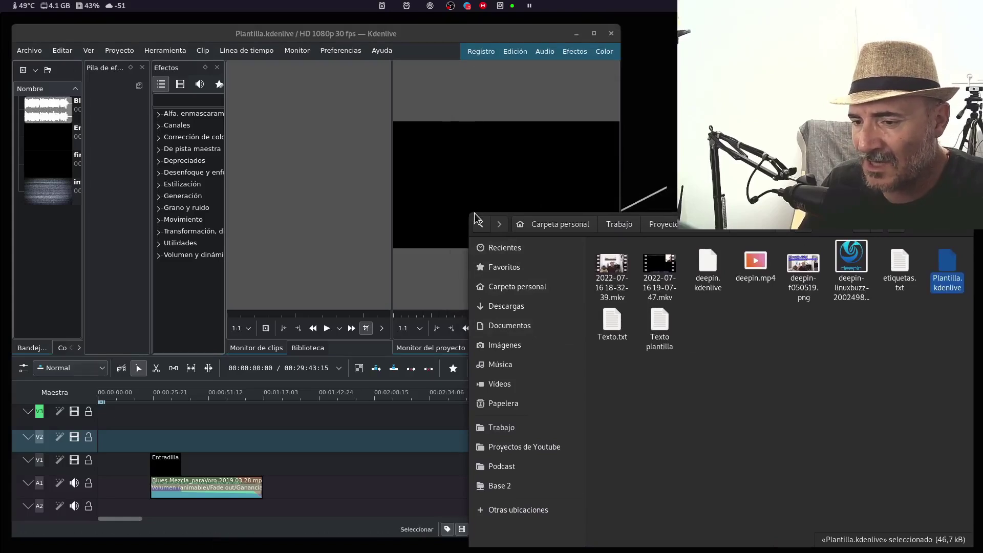
{"action": "left_click_drag", "start_coordinate": [467, 219], "coordinate": [545, 299]}
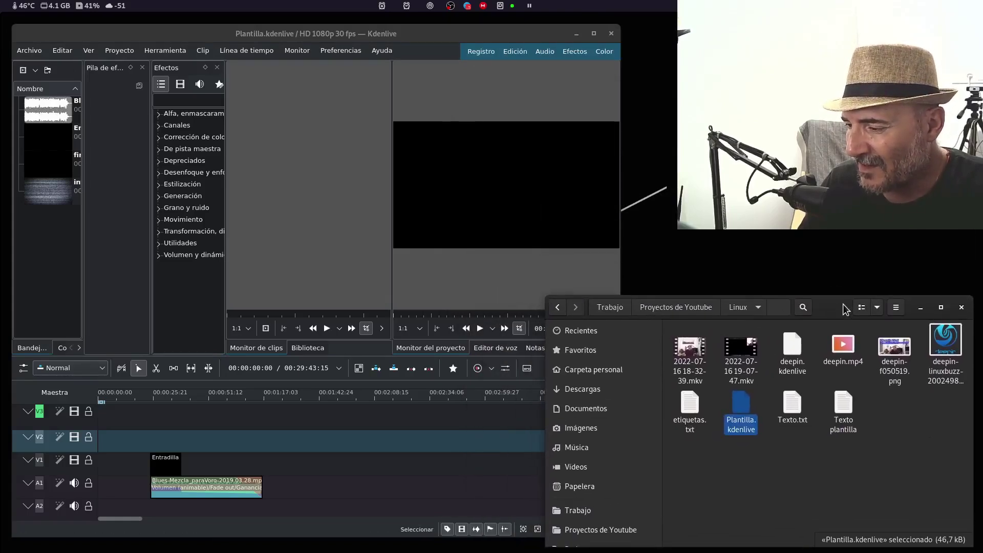
{"action": "left_click_drag", "start_coordinate": [842, 305], "coordinate": [841, 270]}
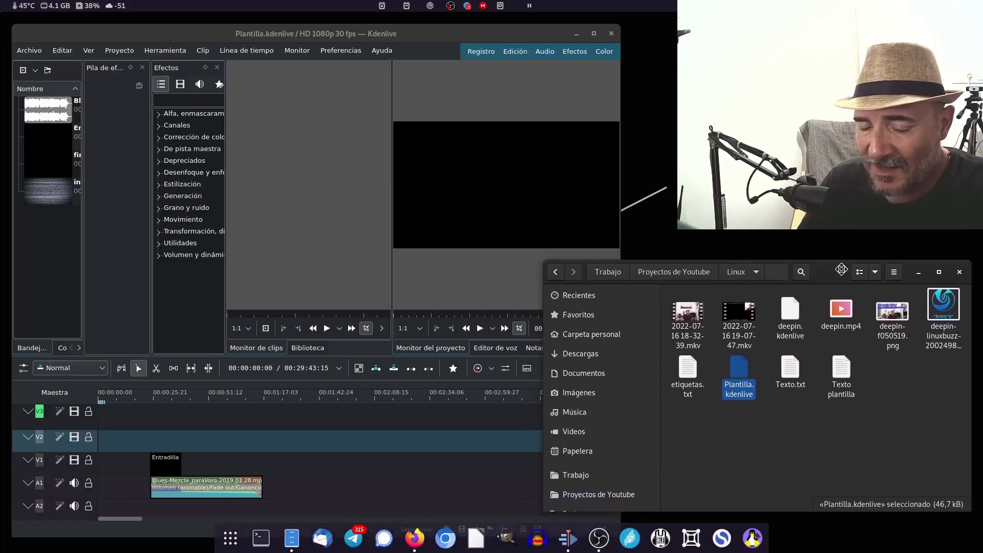
{"action": "left_click", "coordinate": [893, 277]}
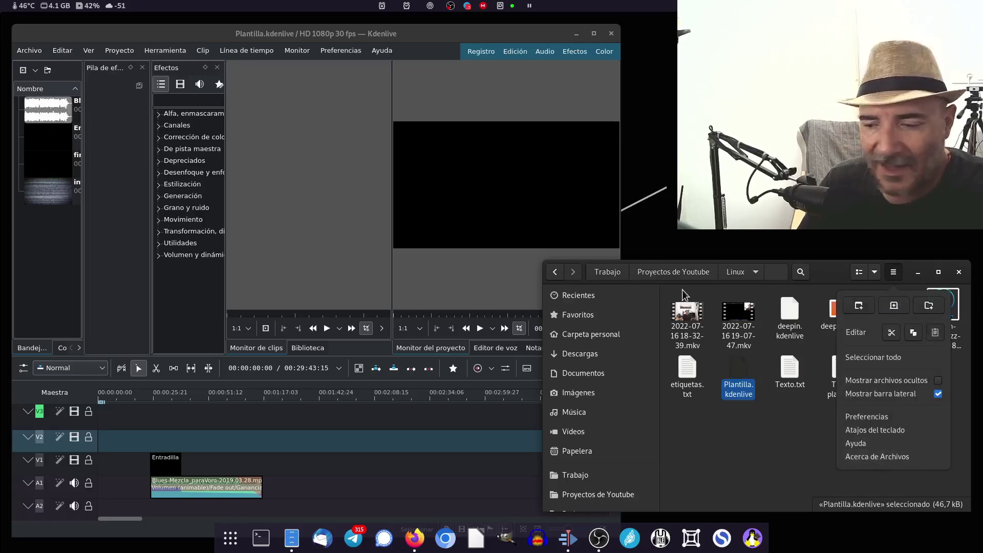
{"action": "left_click", "coordinate": [830, 274]}
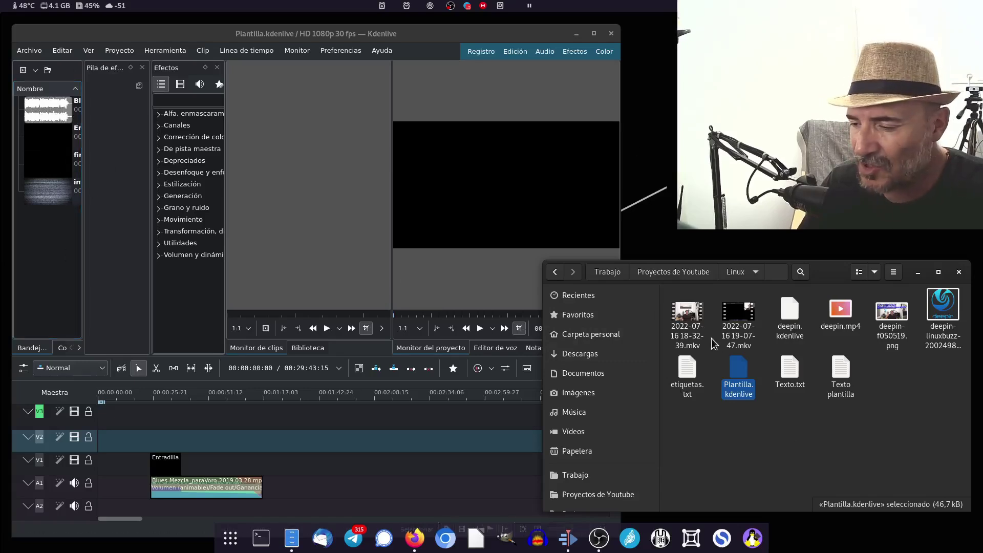
Add both .mkv camera recordings to Kdenlive's Project Bin.
{"action": "left_click", "coordinate": [755, 319]}
{"action": "left_click", "coordinate": [701, 337], "text": "ctrl"}
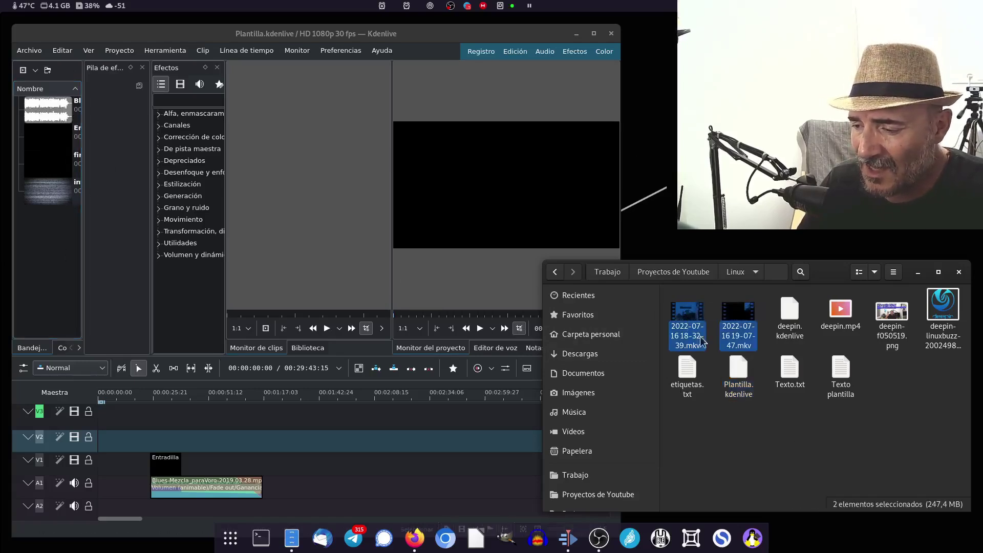
{"action": "left_click_drag", "start_coordinate": [738, 314], "coordinate": [60, 255]}
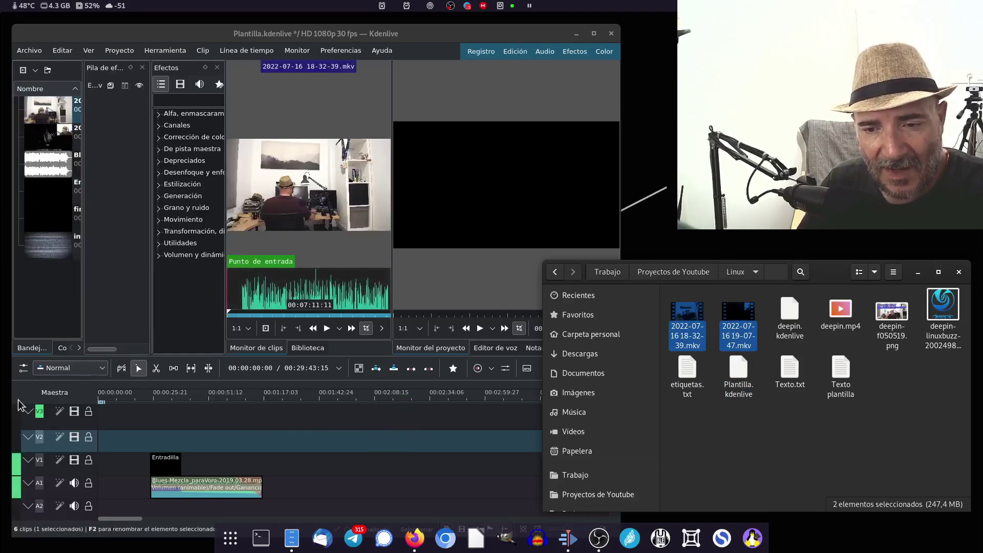
Import deepin-linuxbuzz-2002498968.png into the Project Bin as well.
{"action": "mouse_move", "coordinate": [410, 35]}
{"action": "left_mouse_down"}
{"action": "mouse_move", "coordinate": [459, 29]}
{"action": "mouse_move", "coordinate": [422, 28]}
{"action": "left_mouse_up"}
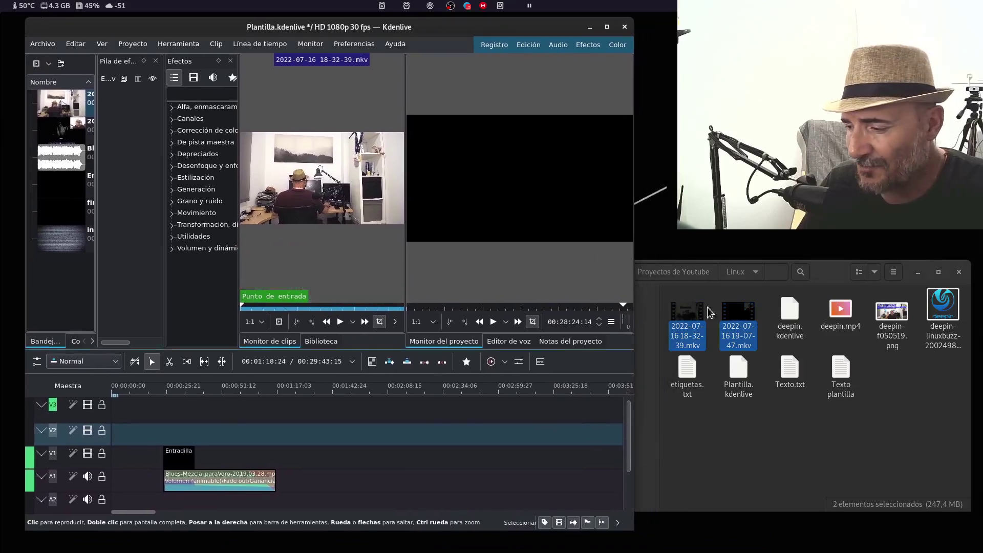
{"action": "left_click", "coordinate": [921, 439]}
{"action": "mouse_move", "coordinate": [942, 307]}
{"action": "left_mouse_down"}
{"action": "mouse_move", "coordinate": [82, 379]}
{"action": "mouse_move", "coordinate": [61, 287]}
{"action": "left_mouse_up"}
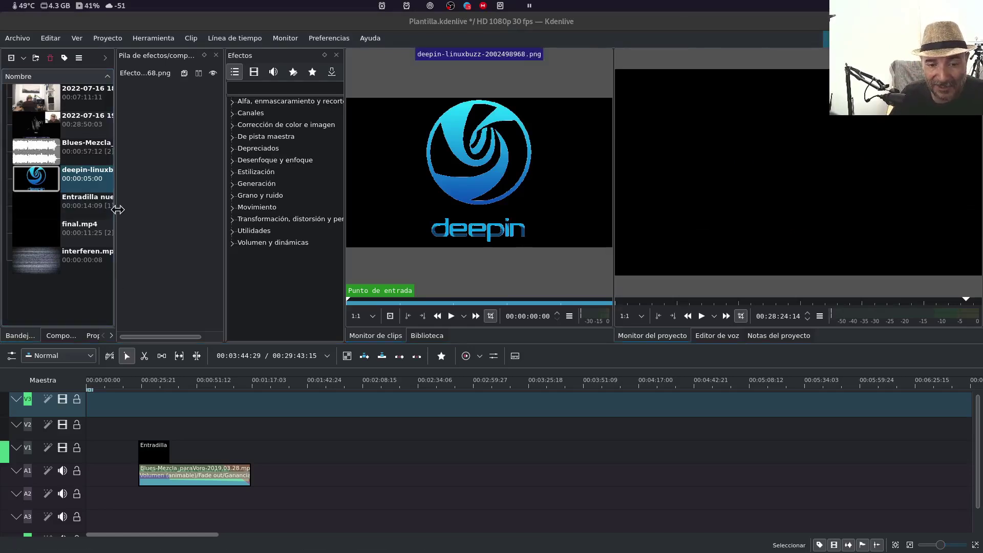
Widen the Project Bin, effect stack and Effects panels so names show fully.
{"action": "left_click_drag", "start_coordinate": [115, 206], "coordinate": [144, 206]}
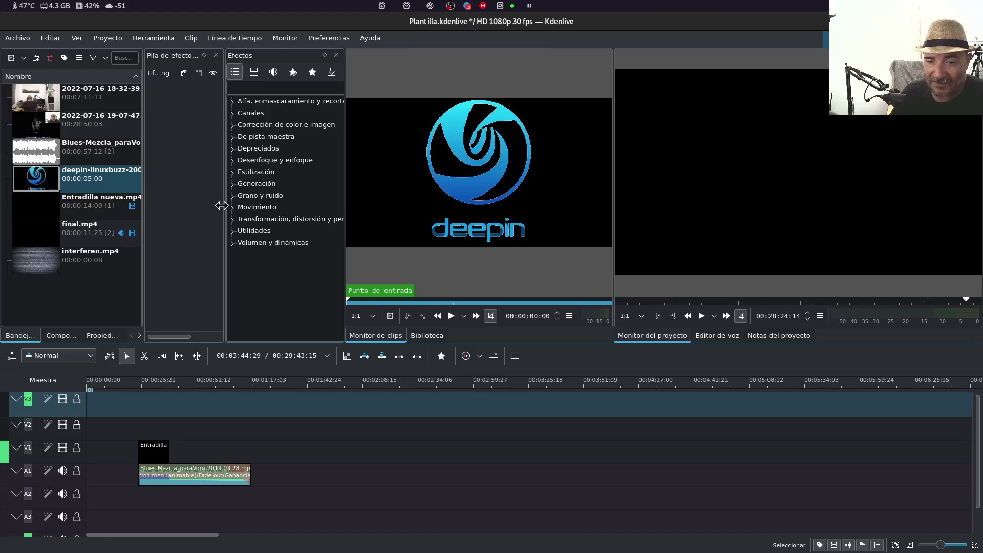
{"action": "left_click_drag", "start_coordinate": [224, 207], "coordinate": [268, 206]}
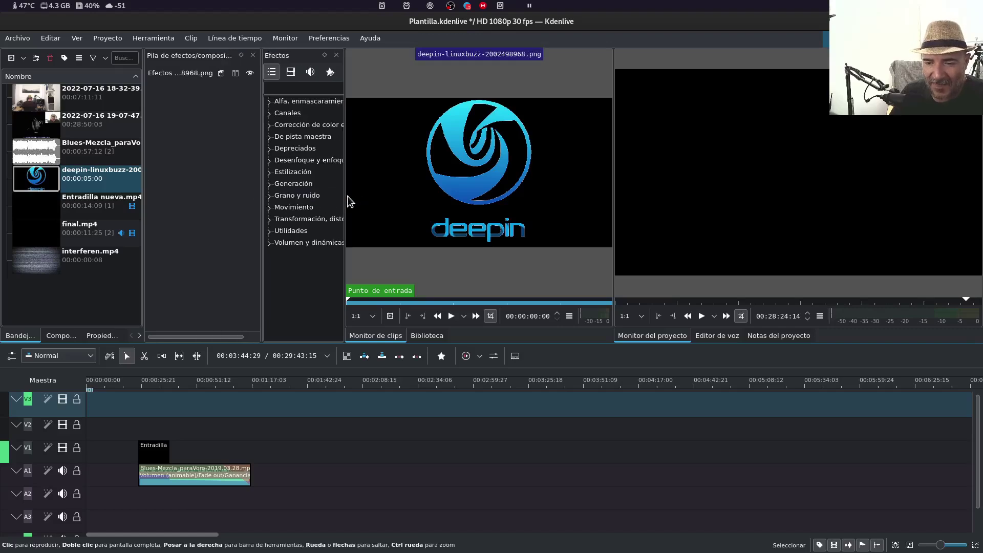
{"action": "left_click_drag", "start_coordinate": [345, 196], "coordinate": [430, 194]}
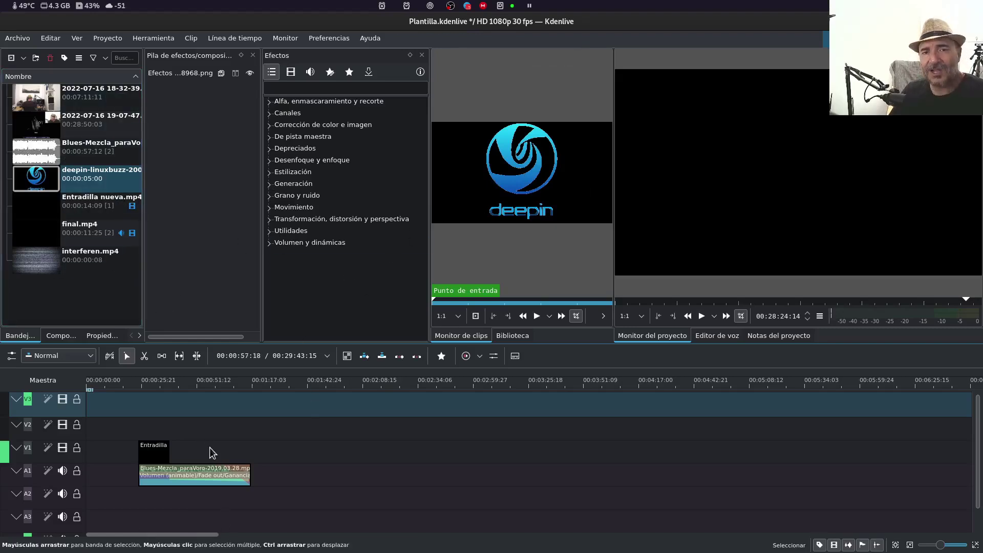
{"action": "left_click", "coordinate": [183, 385]}
{"action": "key", "text": "space"}
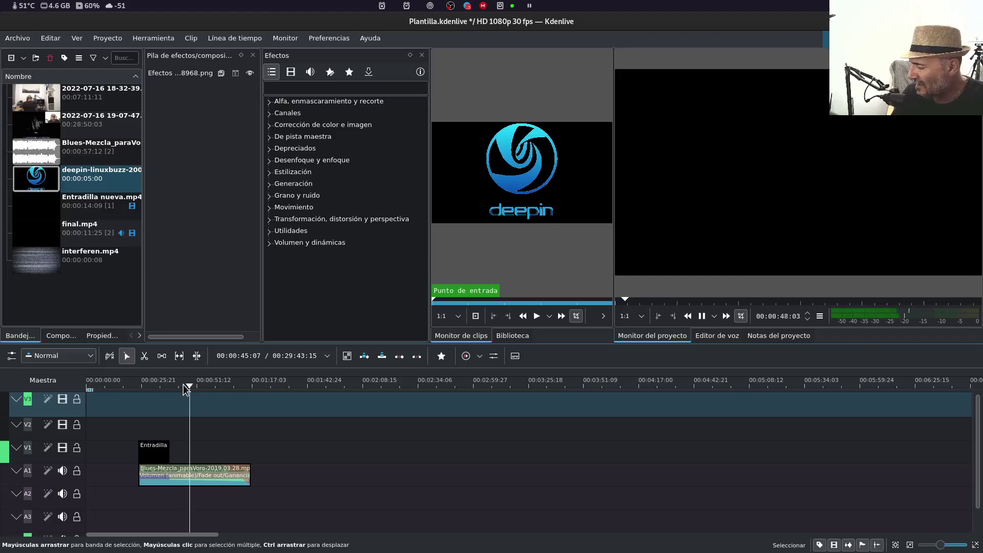
{"action": "key", "text": "space"}
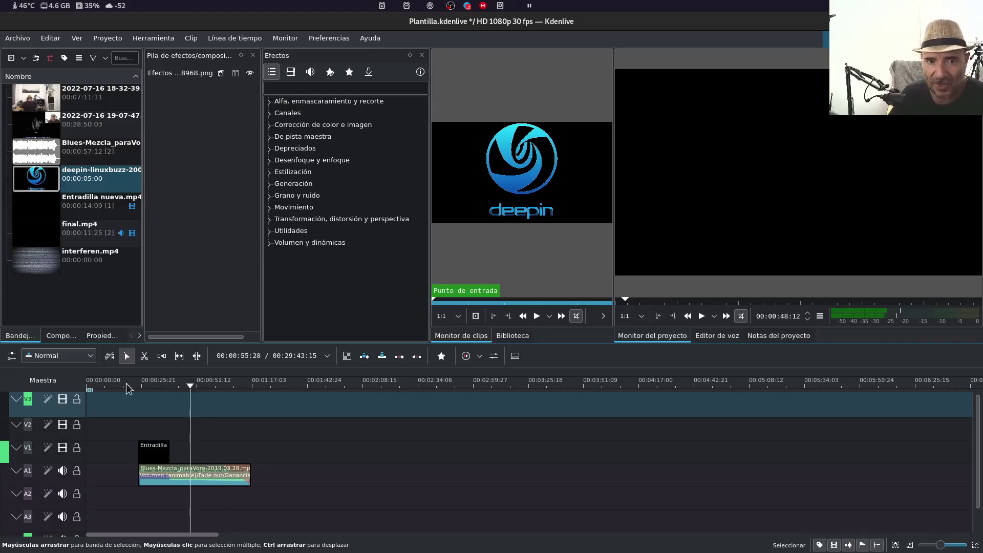
{"action": "mouse_move", "coordinate": [37, 103]}
{"action": "left_mouse_down"}
{"action": "mouse_move", "coordinate": [217, 437]}
{"action": "mouse_move", "coordinate": [203, 435]}
{"action": "left_mouse_up"}
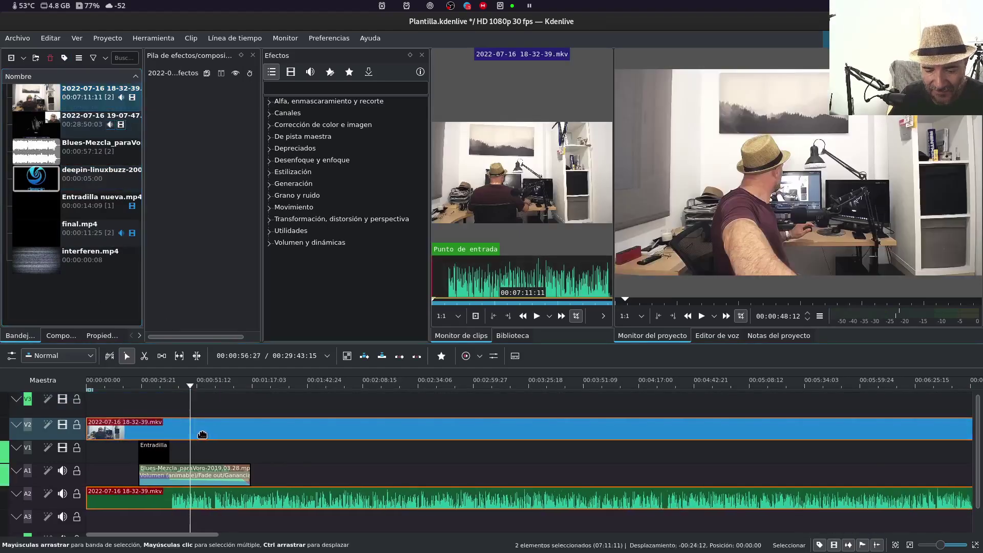
{"action": "left_click", "coordinate": [153, 387]}
{"action": "key", "text": "space"}
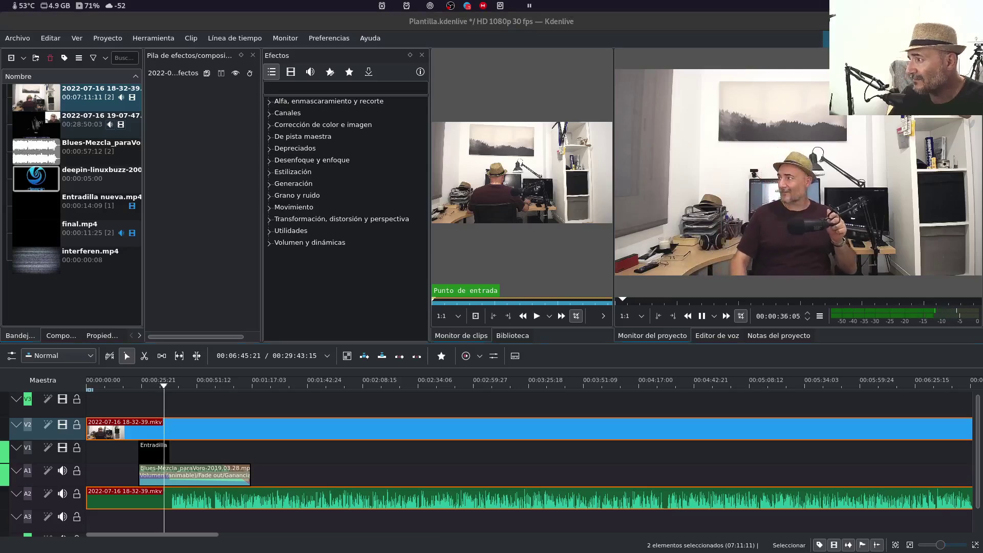
{"action": "left_click", "coordinate": [962, 6]}
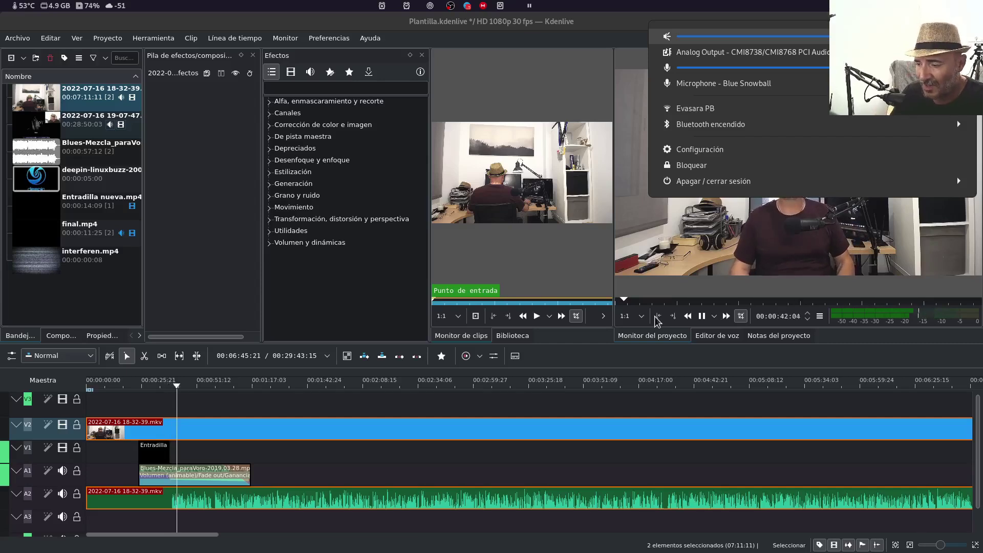
{"action": "left_click", "coordinate": [756, 238]}
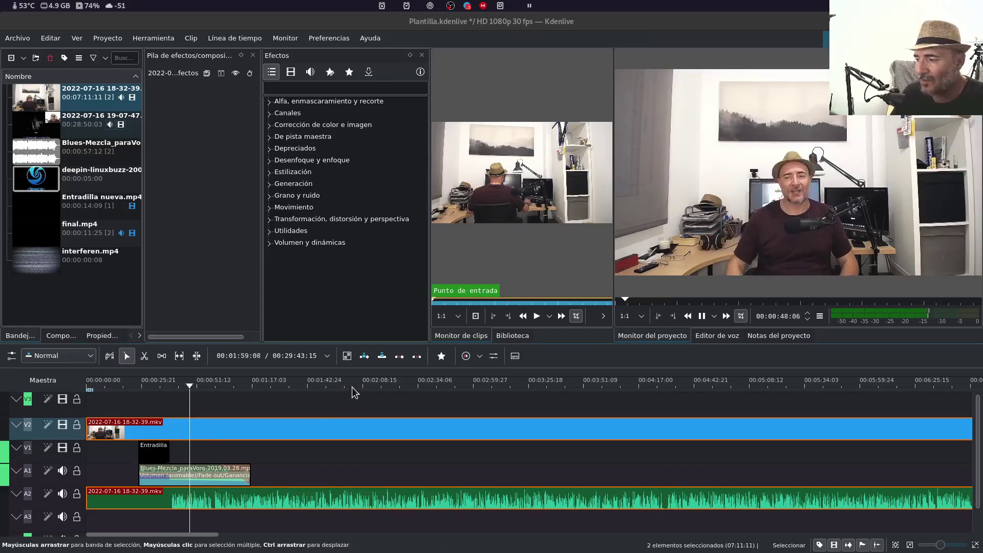
{"action": "left_click", "coordinate": [832, 192]}
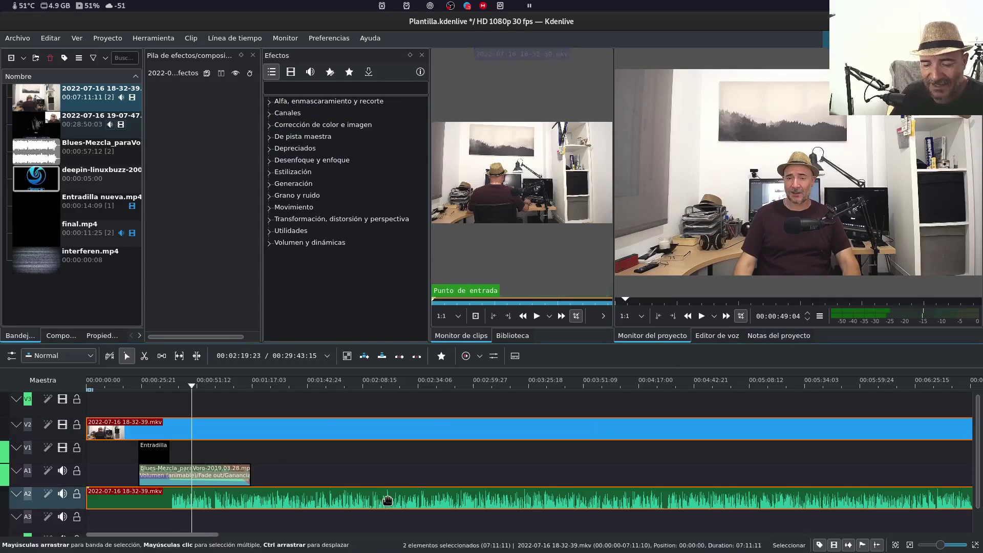
Filter the Effects list to audio effects and expand the Volumen y dinámicas category.
{"action": "left_click", "coordinate": [310, 73]}
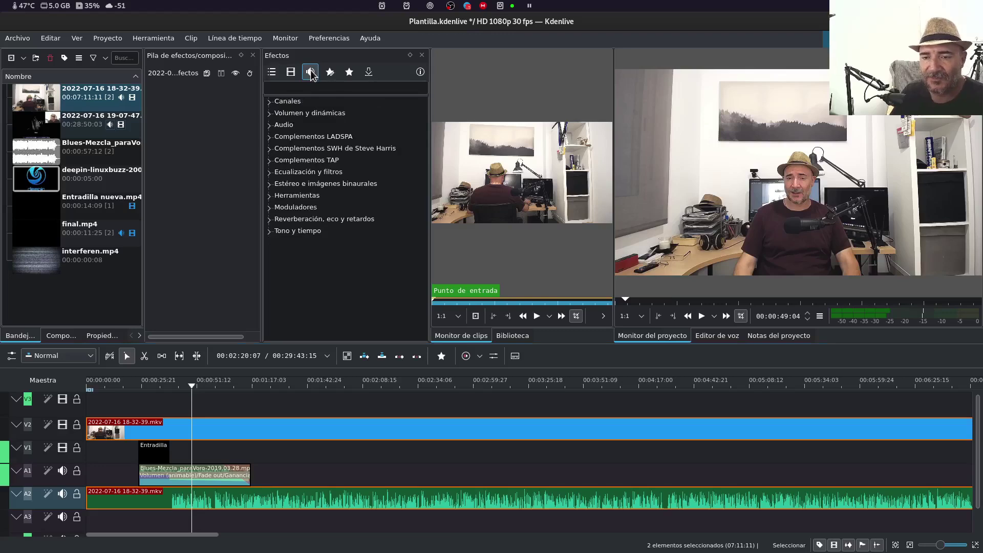
{"action": "left_click", "coordinate": [283, 114]}
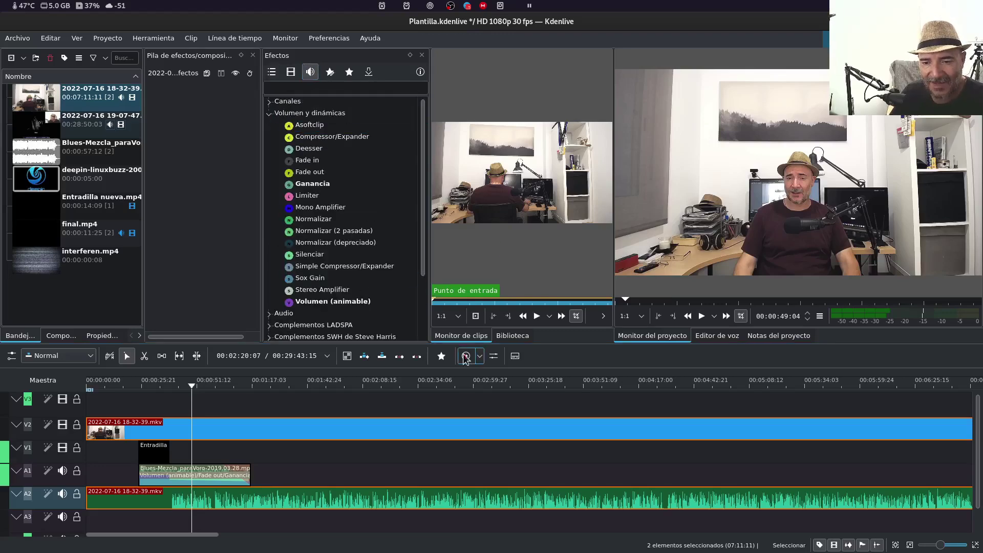
{"action": "left_click", "coordinate": [332, 187]}
Keep Ganancia as a favourite and try adding Mono Amplifier to the favourites.
{"action": "right_click", "coordinate": [331, 185]}
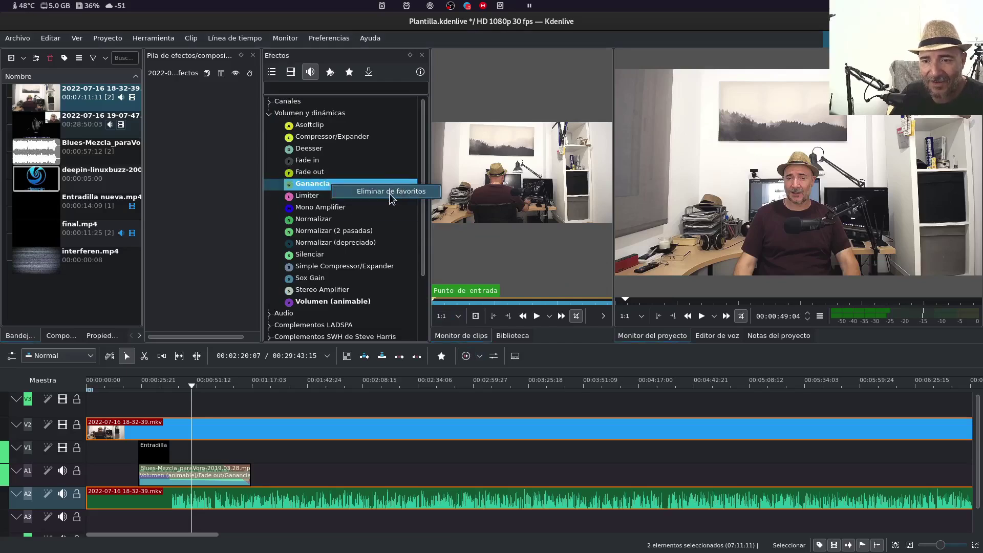
{"action": "left_click", "coordinate": [318, 210]}
{"action": "right_click", "coordinate": [317, 209]}
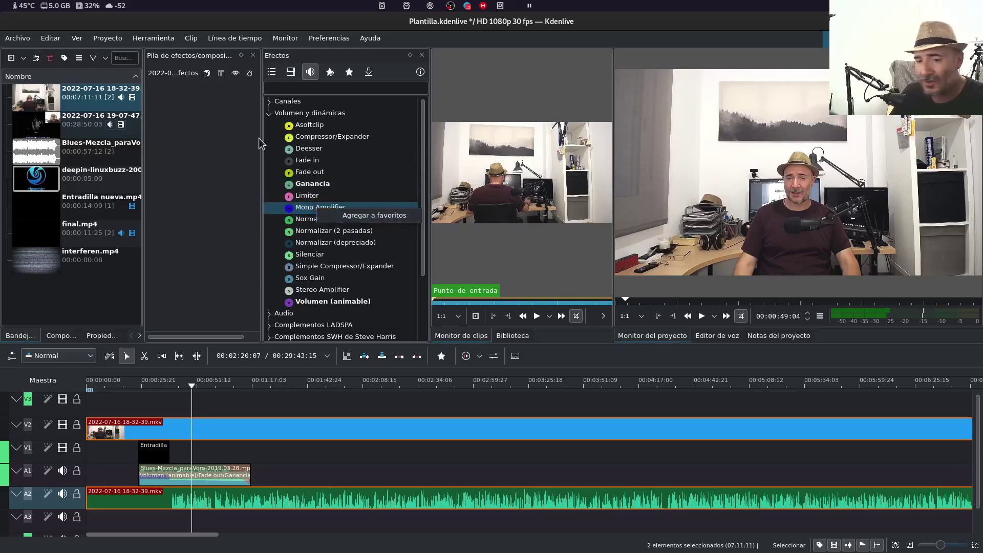
{"action": "left_click", "coordinate": [351, 75]}
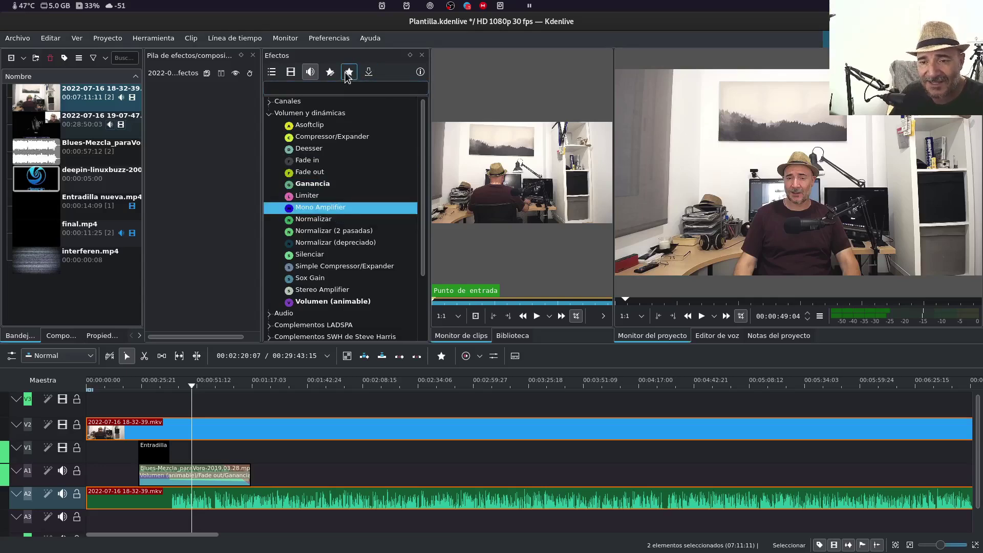
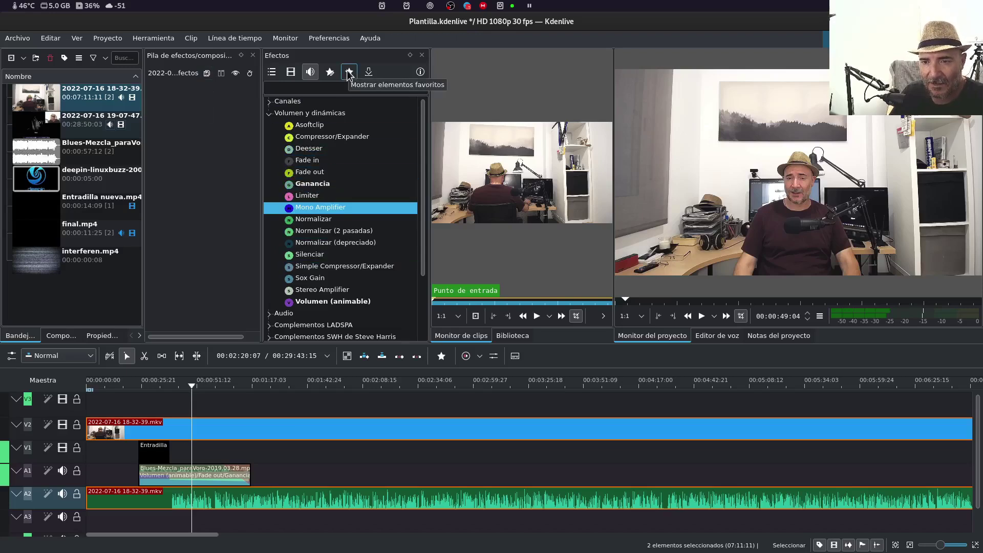
{"action": "left_click", "coordinate": [349, 72]}
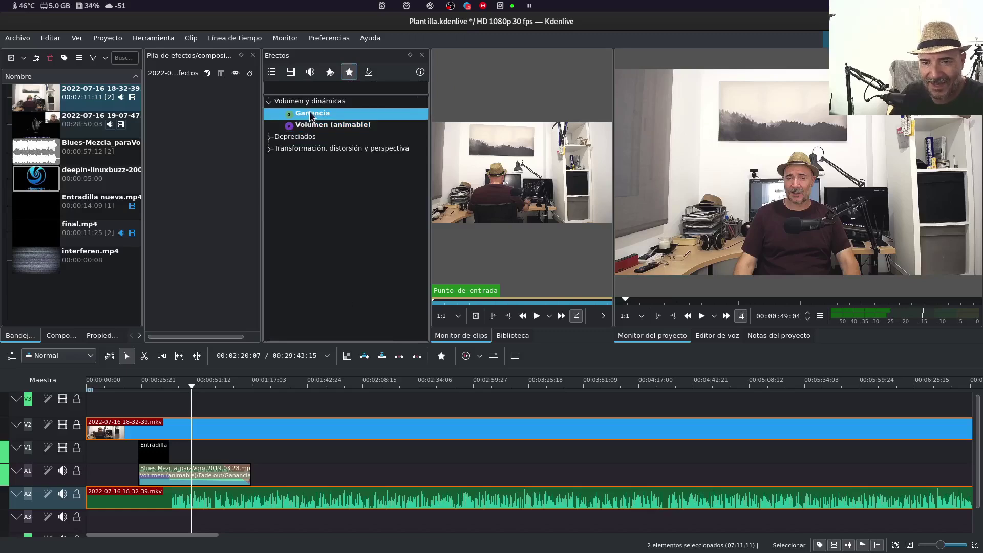
{"action": "mouse_move", "coordinate": [311, 117]}
{"action": "left_mouse_down"}
{"action": "mouse_move", "coordinate": [239, 133]}
{"action": "mouse_move", "coordinate": [286, 136]}
{"action": "left_mouse_up"}
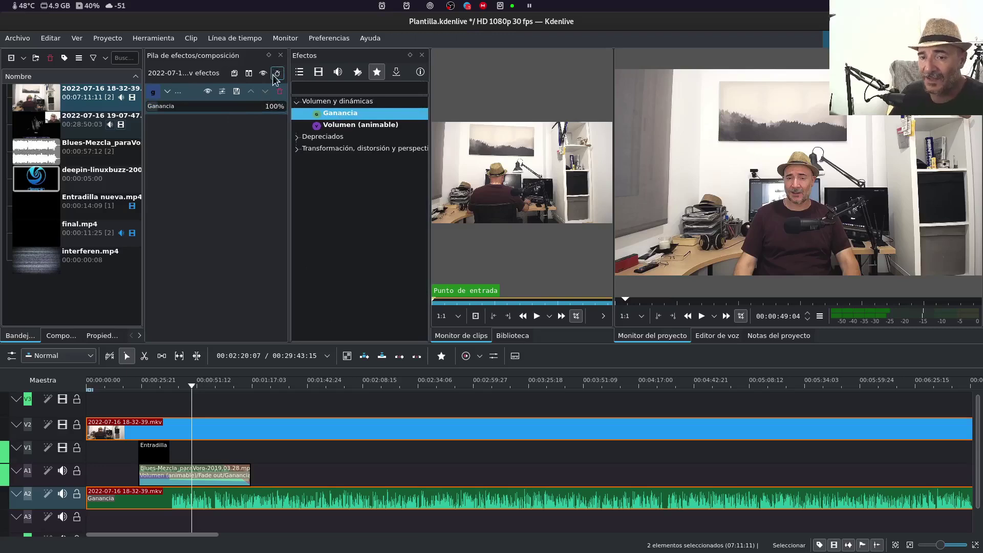
{"action": "left_click", "coordinate": [208, 106]}
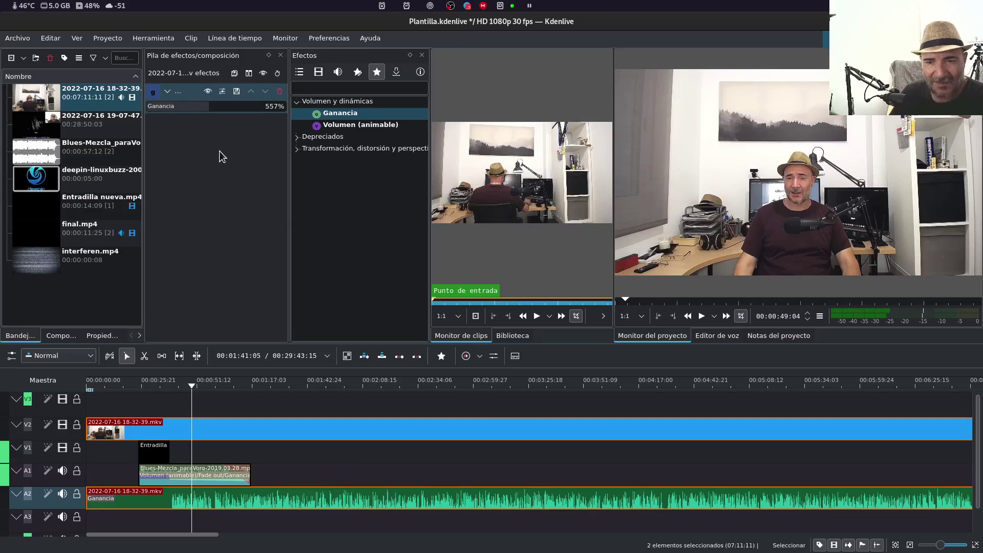
{"action": "left_click_drag", "start_coordinate": [175, 105], "coordinate": [163, 108]}
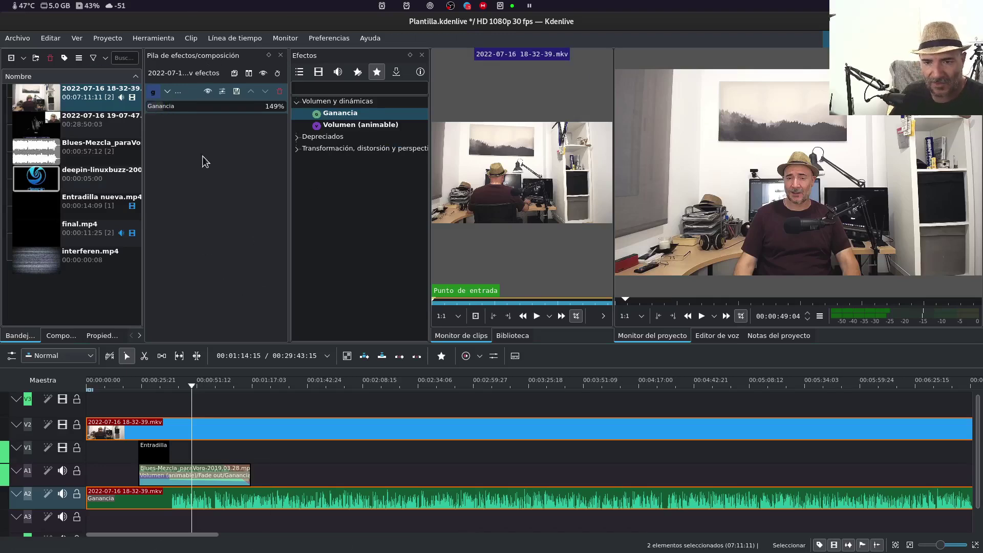
{"action": "scroll", "coordinate": [264, 106], "scroll_direction": "up", "scroll_amount": 1}
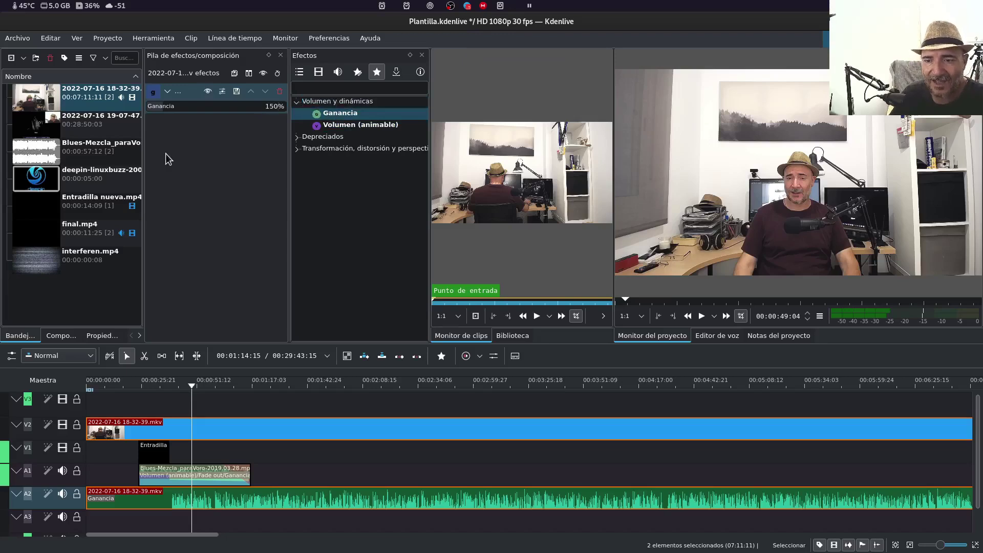
Split the webcam clip at 00:37, delete the opening part, and close the gap on all tracks.
{"action": "left_click", "coordinate": [169, 416]}
{"action": "left_click_drag", "start_coordinate": [178, 385], "coordinate": [167, 387]}
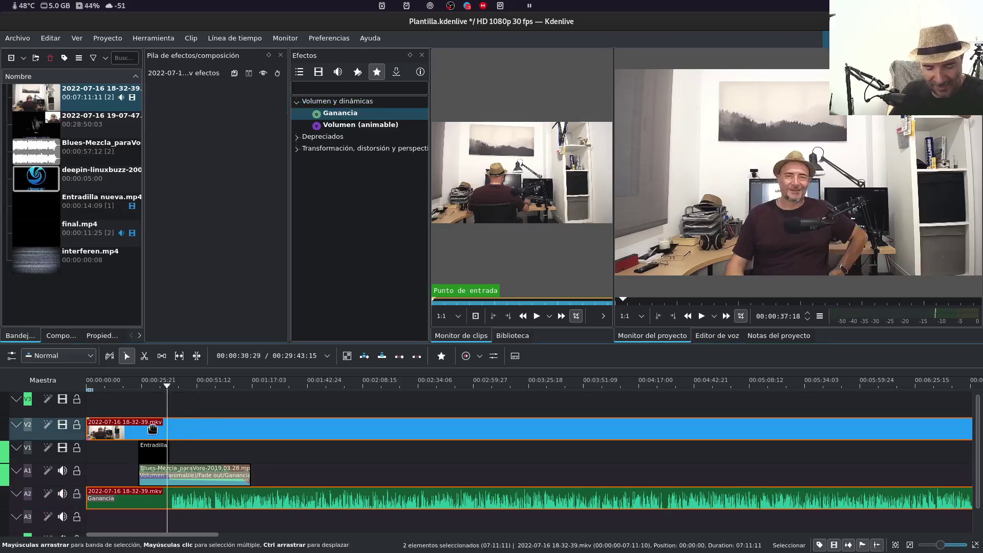
{"action": "key", "text": "shift+r"}
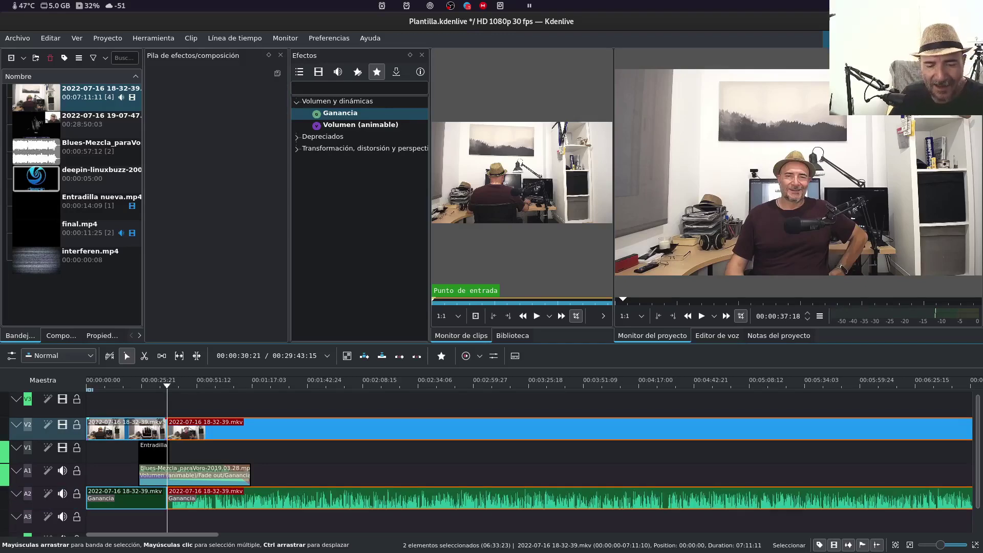
{"action": "left_click", "coordinate": [127, 433]}
{"action": "key", "text": "Delete"}
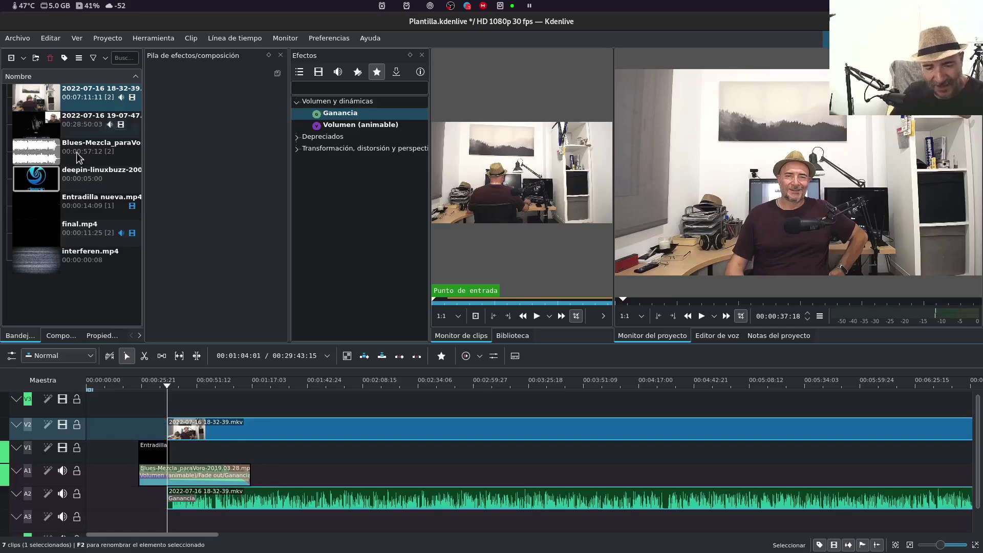
{"action": "right_click", "coordinate": [137, 429]}
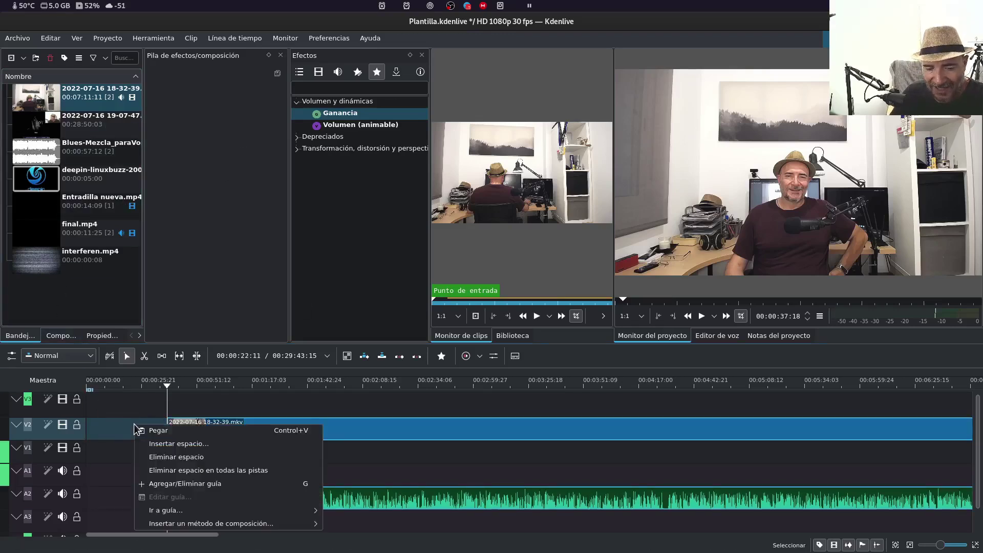
{"action": "left_click", "coordinate": [271, 471]}
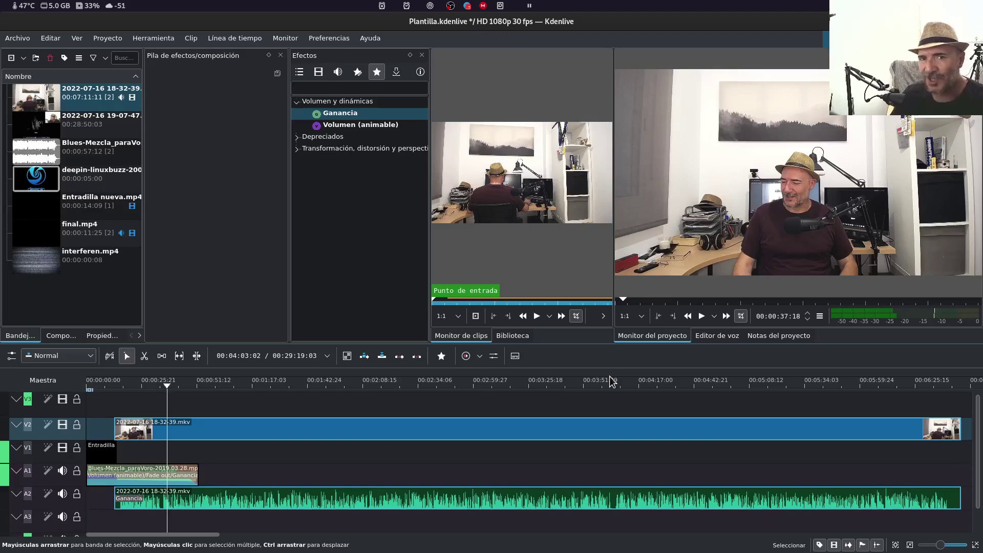
Split the webcam clip at two points, delete the middle piece, and close the gap on all tracks.
{"action": "left_click_drag", "start_coordinate": [606, 383], "coordinate": [611, 388]}
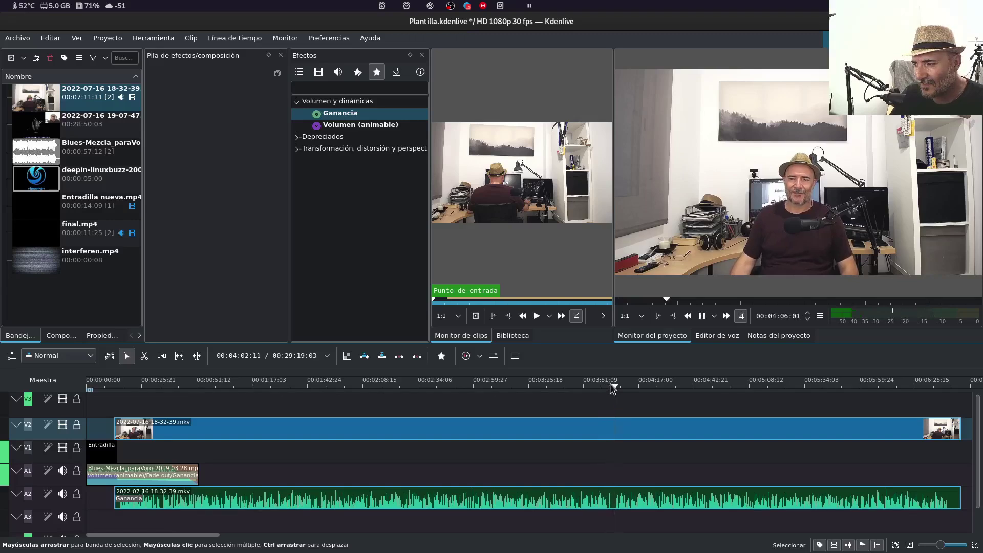
{"action": "key", "text": "space"}
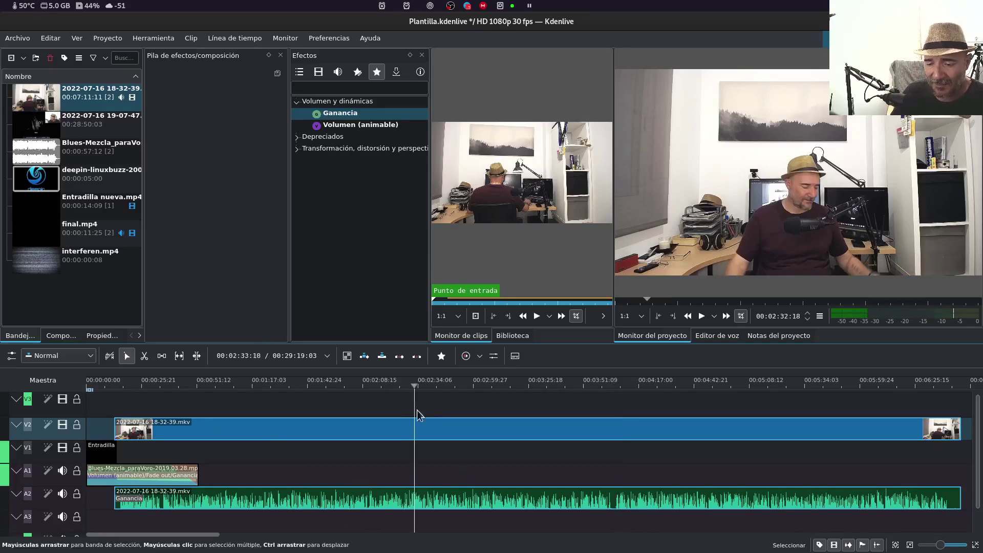
{"action": "left_click", "coordinate": [406, 496]}
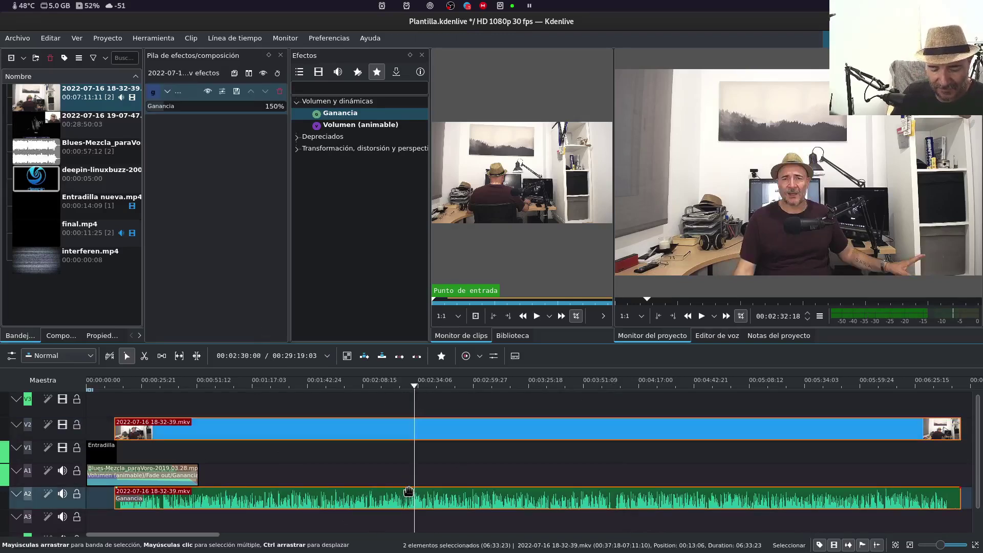
{"action": "key", "text": "shift+r"}
{"action": "left_click", "coordinate": [450, 395]}
{"action": "key", "text": "shift+r"}
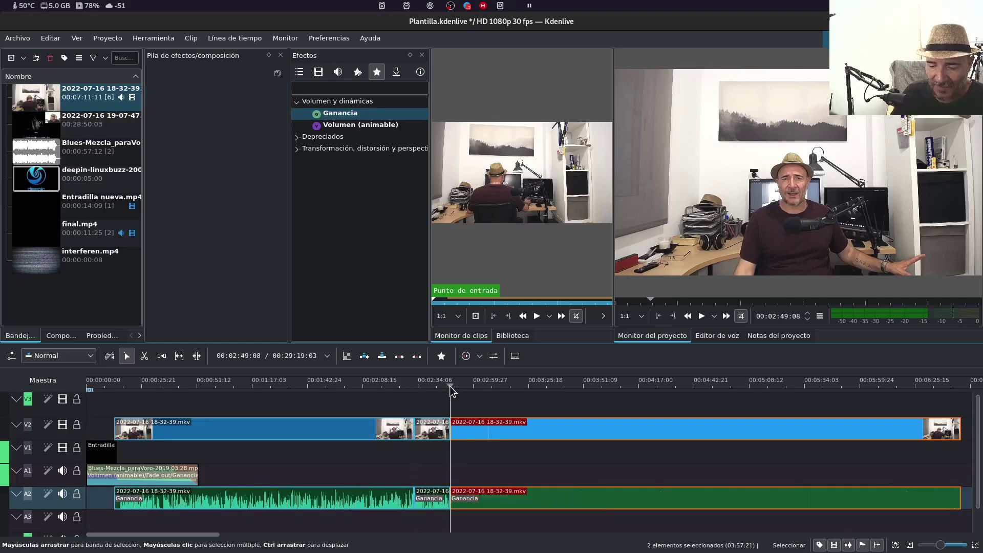
{"action": "left_click", "coordinate": [424, 438]}
{"action": "key", "text": "Delete"}
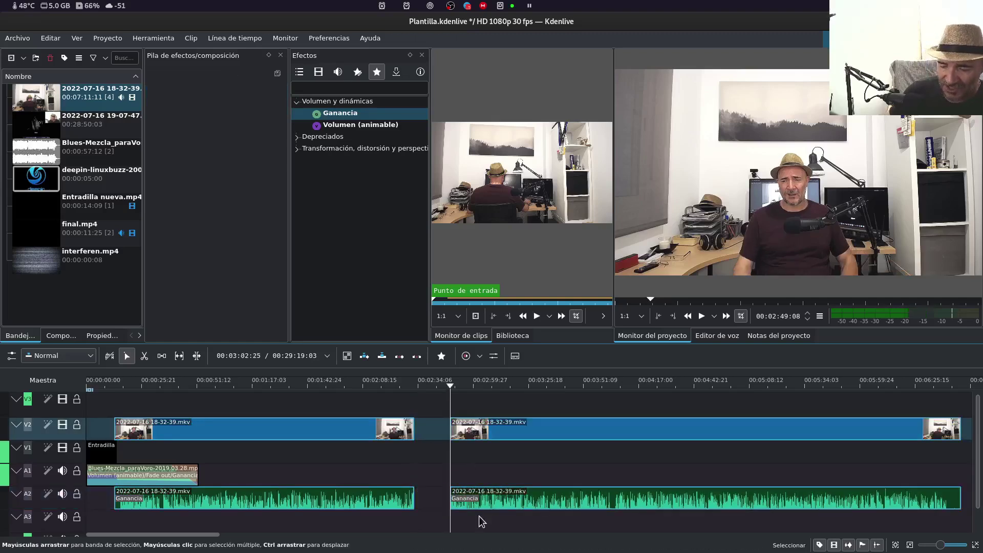
{"action": "right_click", "coordinate": [436, 428]}
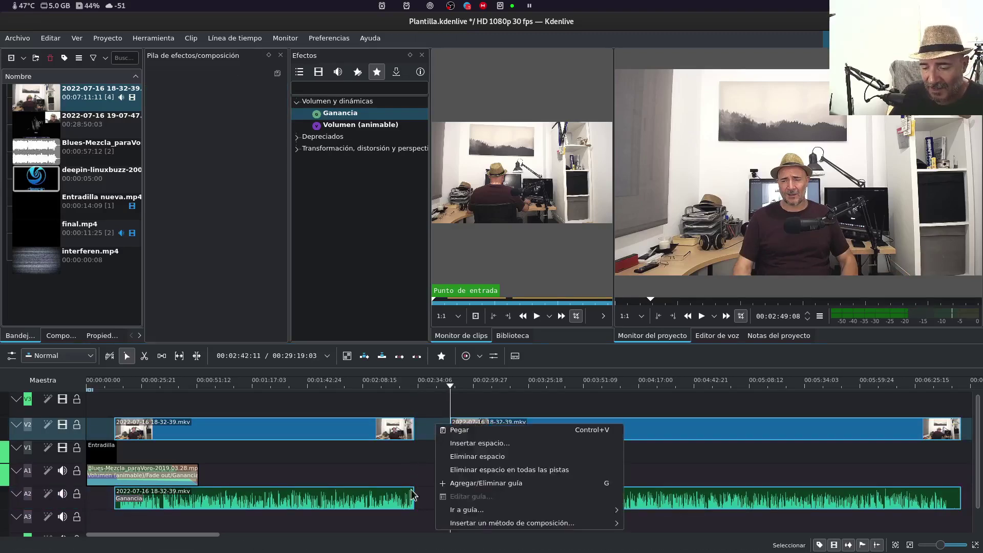
{"action": "left_click", "coordinate": [544, 470]}
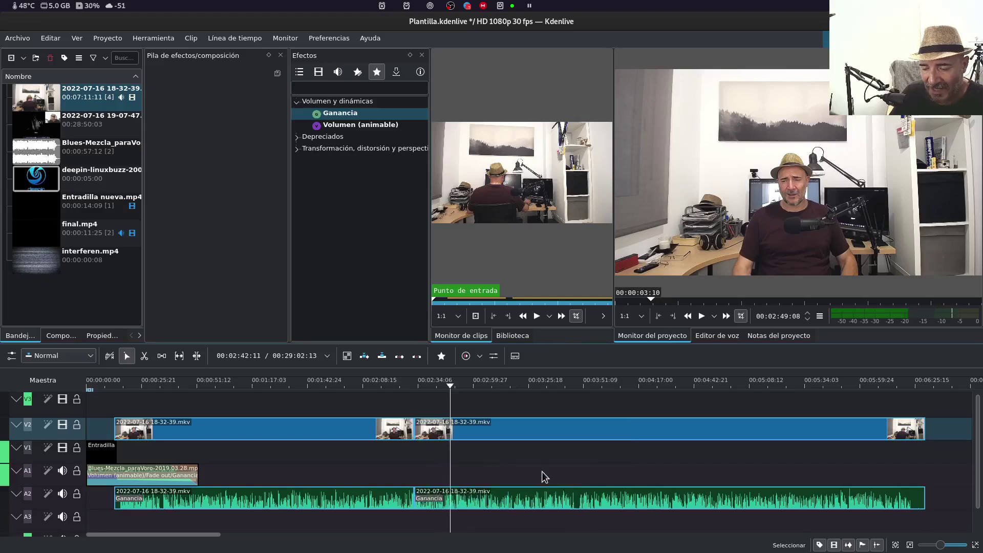
Play back across the join to check the cut, then select the clip's second part.
{"action": "left_click", "coordinate": [410, 382]}
{"action": "key", "text": "space"}
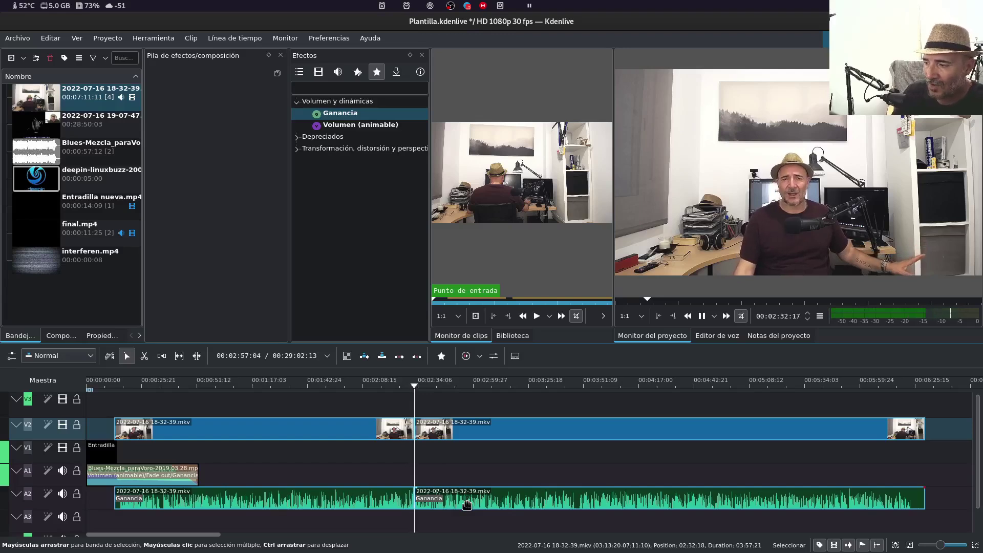
{"action": "key", "text": "space"}
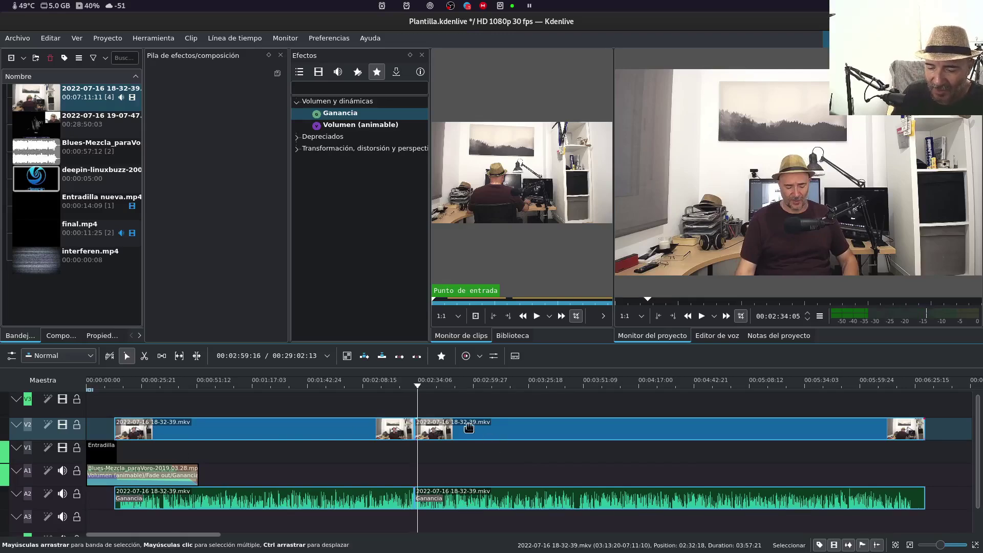
{"action": "mouse_move", "coordinate": [449, 432]}
{"action": "left_mouse_down"}
{"action": "mouse_move", "coordinate": [467, 433]}
{"action": "mouse_move", "coordinate": [449, 432]}
{"action": "left_mouse_up"}
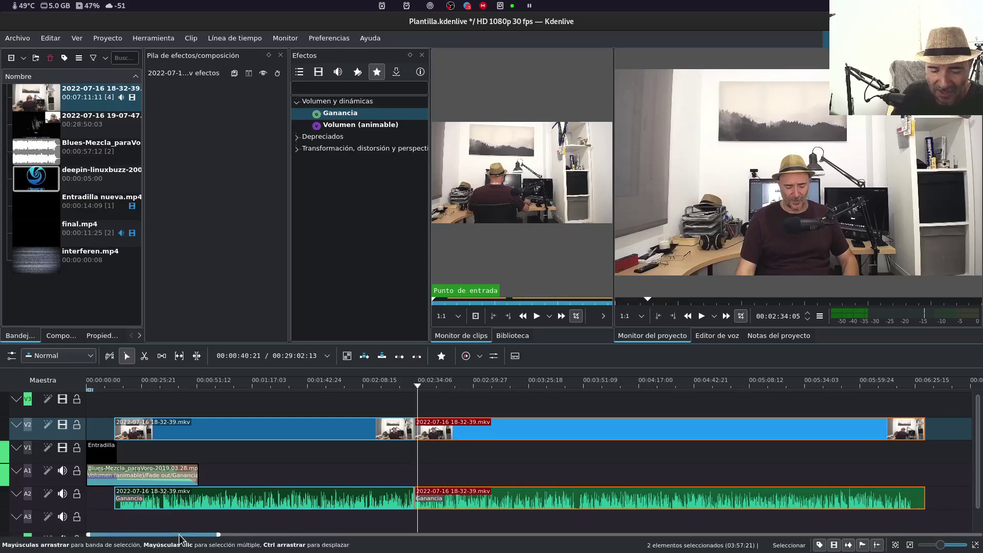
{"action": "left_click_drag", "start_coordinate": [180, 534], "coordinate": [256, 522]}
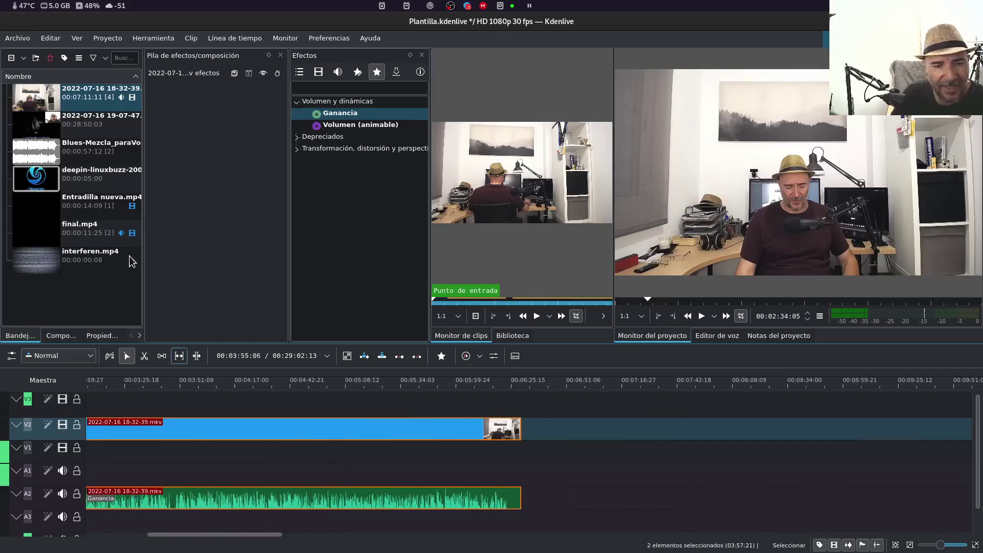
{"action": "mouse_move", "coordinate": [51, 123]}
{"action": "left_mouse_down"}
{"action": "mouse_move", "coordinate": [533, 437]}
{"action": "mouse_move", "coordinate": [523, 437]}
{"action": "left_mouse_up"}
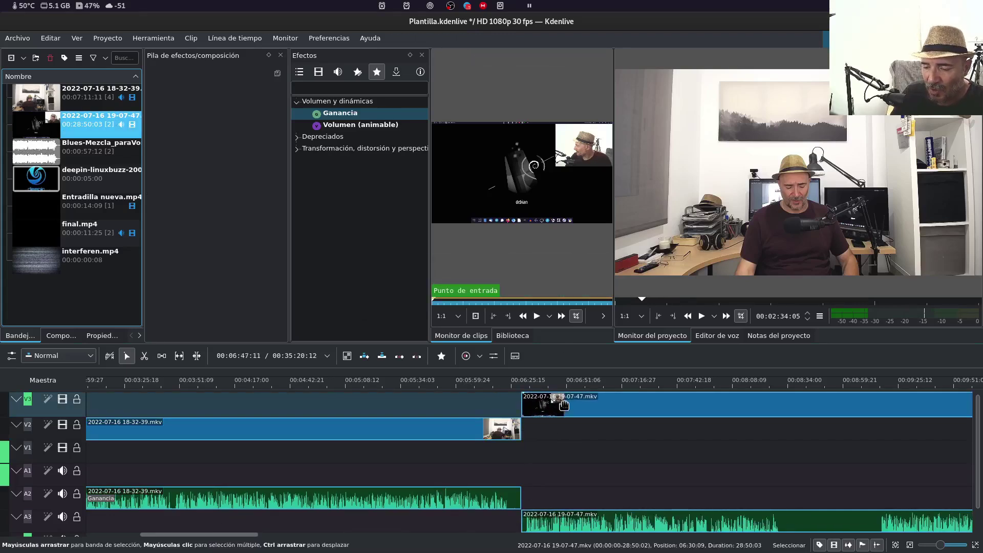
{"action": "left_click_drag", "start_coordinate": [563, 398], "coordinate": [576, 398]}
{"action": "mouse_move", "coordinate": [44, 263]}
{"action": "left_mouse_down"}
{"action": "mouse_move", "coordinate": [524, 423]}
{"action": "mouse_move", "coordinate": [530, 434]}
{"action": "mouse_move", "coordinate": [564, 405]}
{"action": "left_mouse_up"}
{"action": "left_click_drag", "start_coordinate": [567, 404], "coordinate": [555, 404]}
{"action": "left_click", "coordinate": [523, 384]}
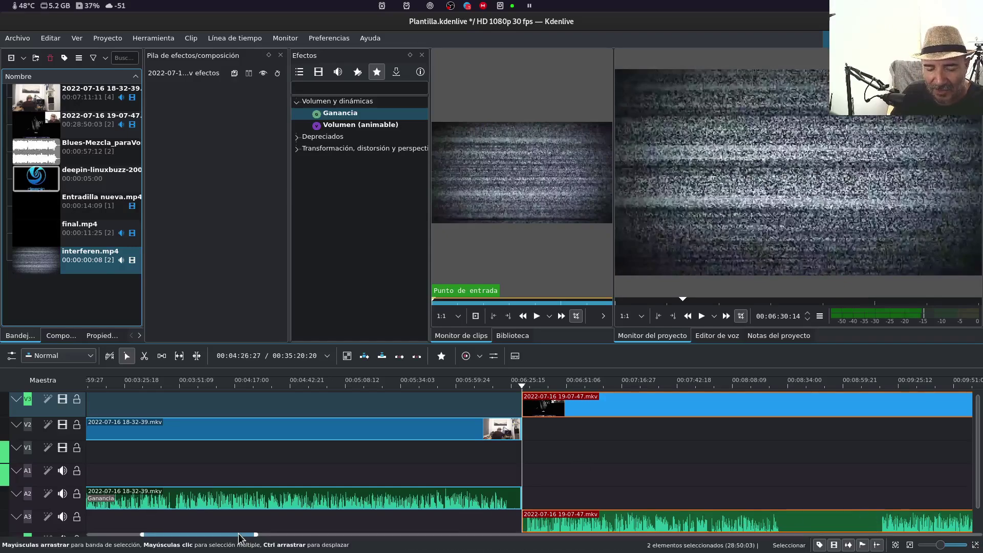
Play back from the join between the two recordings and stop.
{"action": "scroll", "coordinate": [246, 537], "scroll_direction": "down", "scroll_amount": 3}
{"action": "scroll", "coordinate": [238, 537], "scroll_direction": "down", "scroll_amount": 5}
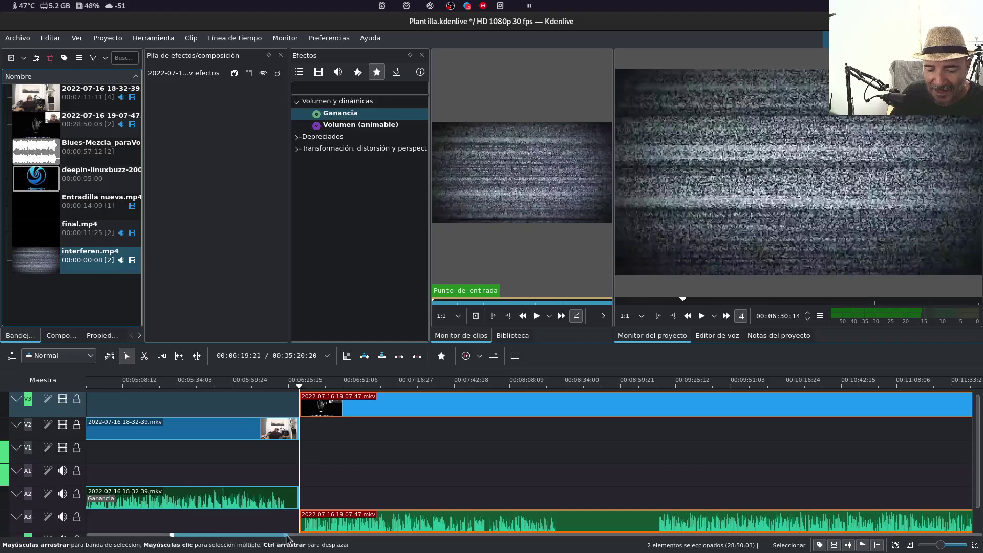
{"action": "mouse_move", "coordinate": [286, 536]}
{"action": "left_mouse_down"}
{"action": "mouse_move", "coordinate": [444, 537]}
{"action": "mouse_move", "coordinate": [186, 535]}
{"action": "mouse_move", "coordinate": [198, 534]}
{"action": "left_mouse_up"}
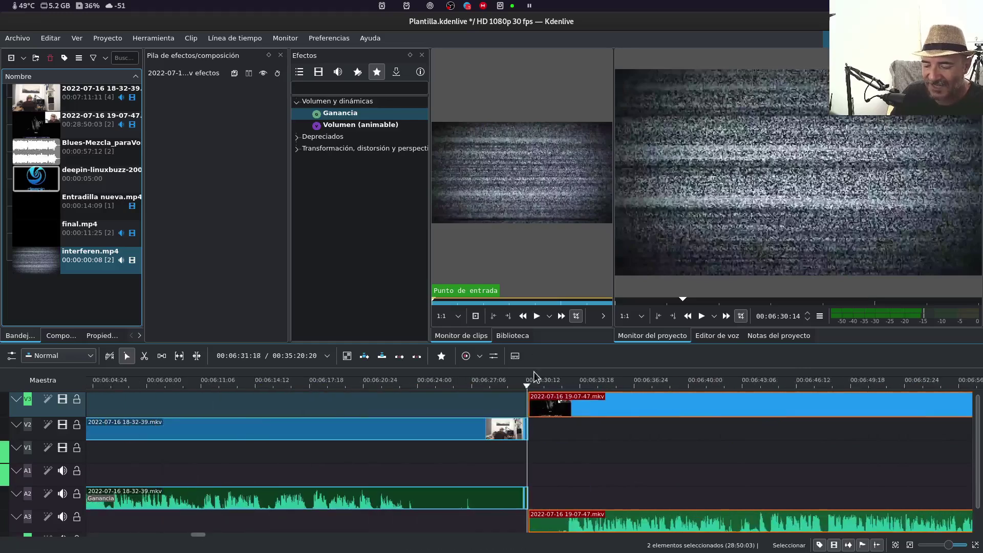
{"action": "left_click_drag", "start_coordinate": [563, 401], "coordinate": [551, 397]}
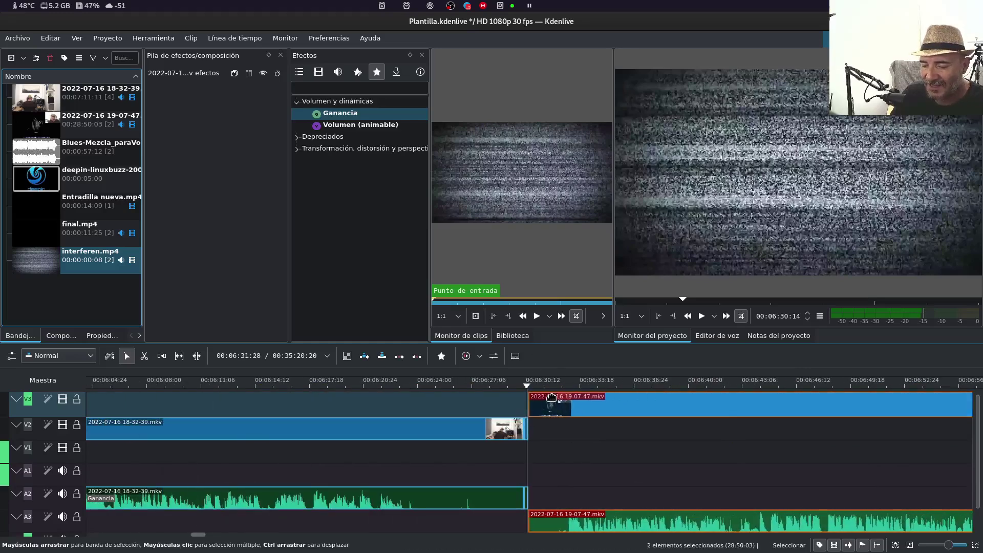
{"action": "key", "text": "space"}
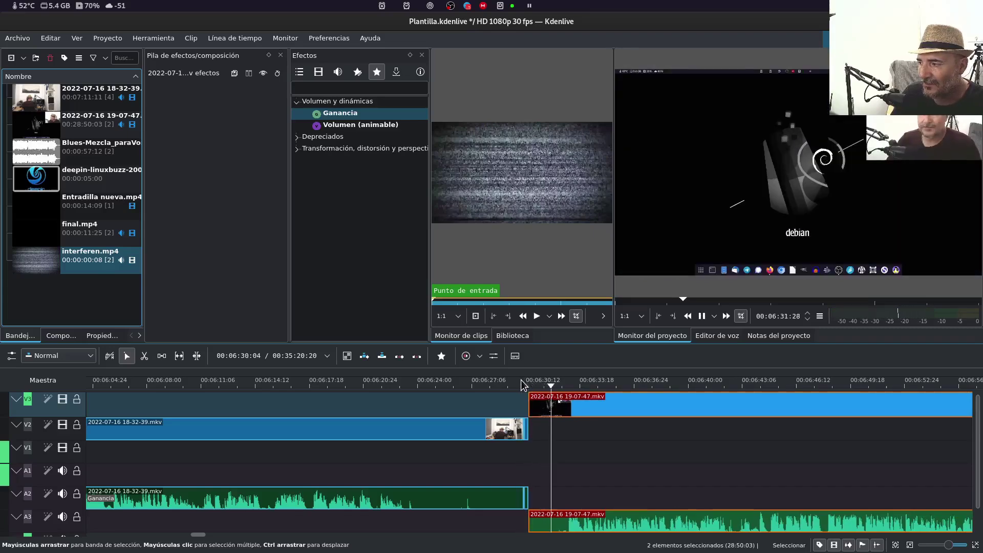
{"action": "key", "text": "space"}
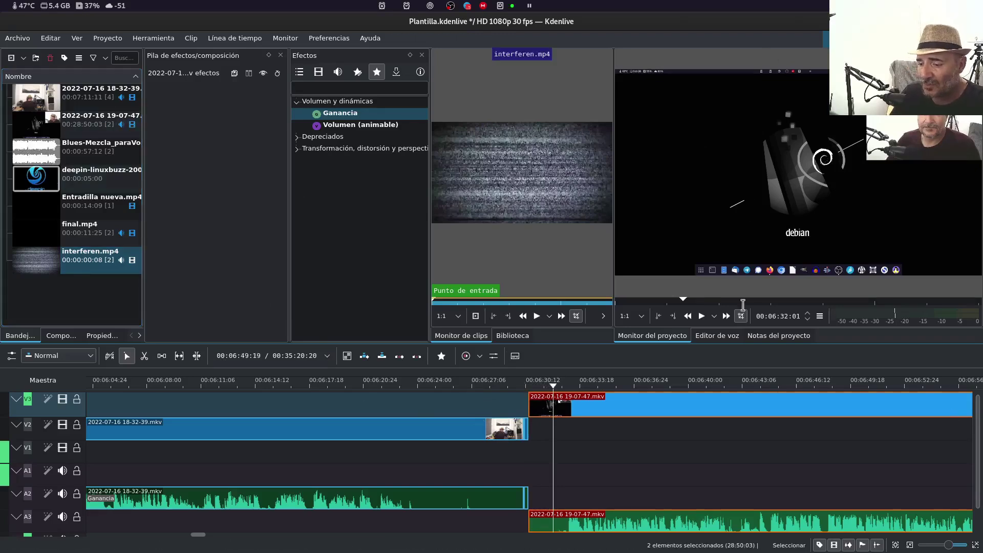
Place the deepin logo image from the Project Bin on the top video track at about 6:24.
{"action": "left_click", "coordinate": [919, 382]}
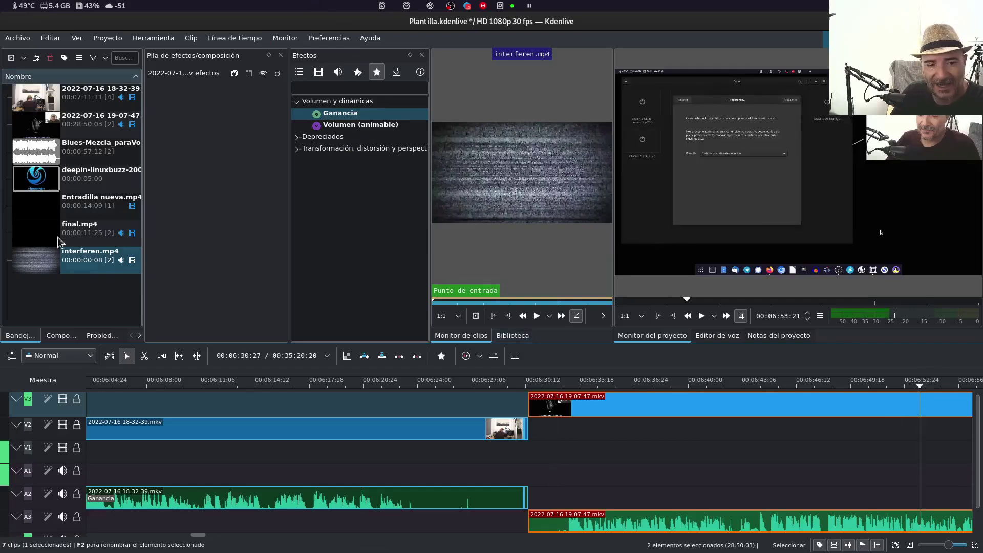
{"action": "left_click", "coordinate": [43, 180]}
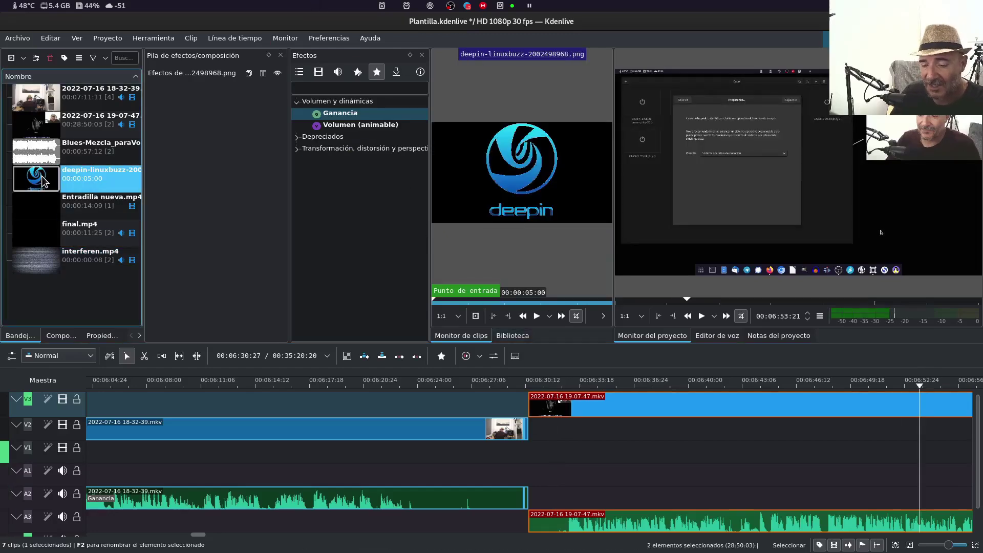
{"action": "left_click_drag", "start_coordinate": [43, 180], "coordinate": [467, 423]}
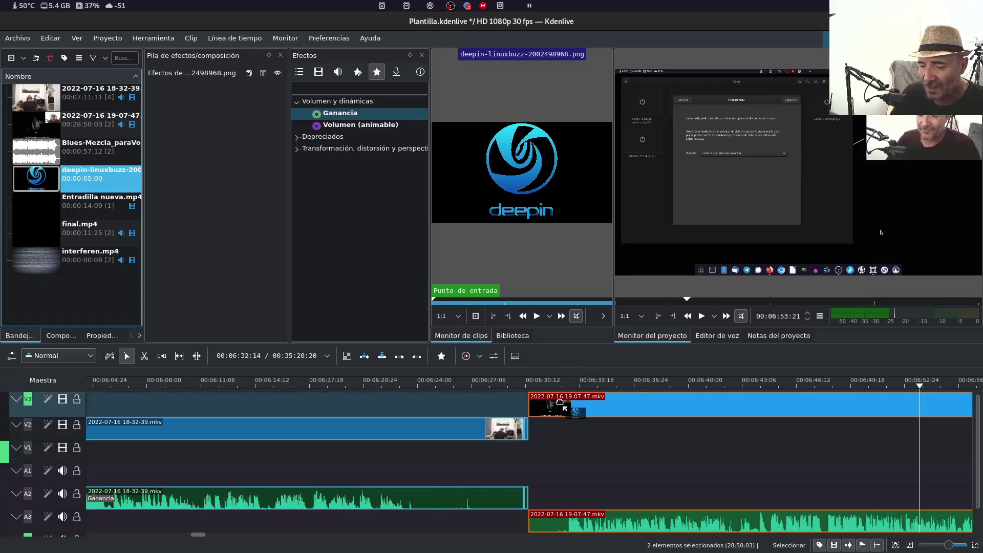
{"action": "left_click_drag", "start_coordinate": [468, 424], "coordinate": [449, 385]}
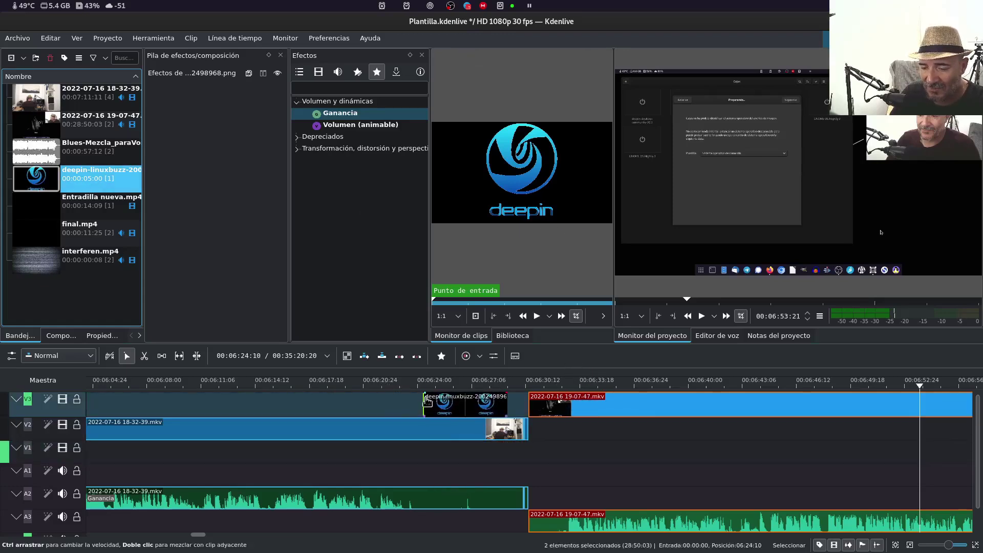
{"action": "left_click", "coordinate": [448, 385]}
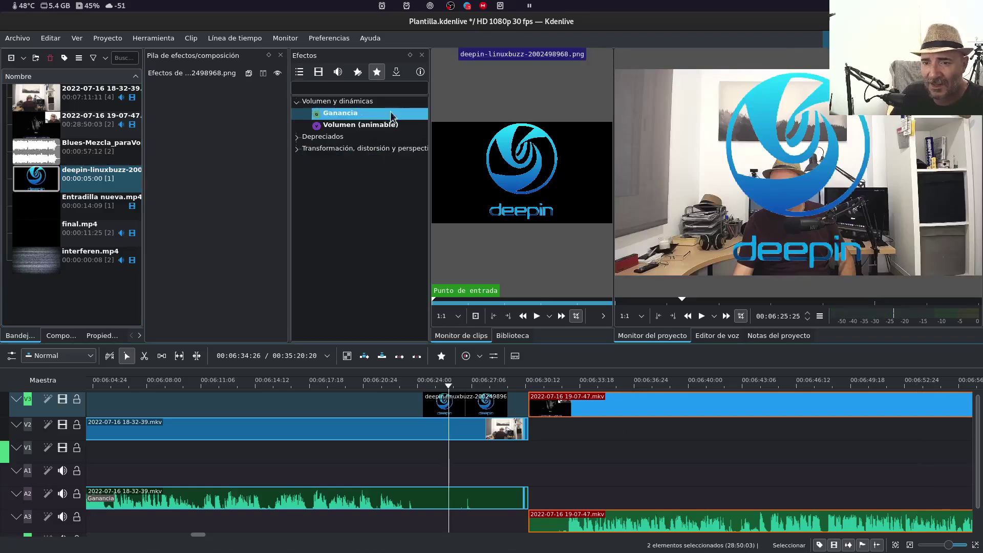
Apply the Transformación effect from Transformación, distorsión y perspectiva to the logo clip.
{"action": "left_click", "coordinate": [407, 91]}
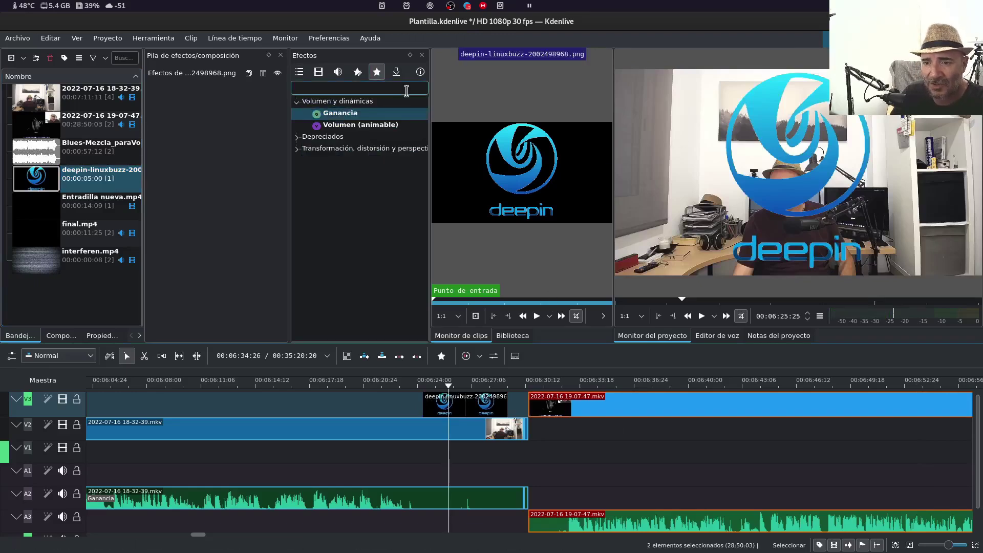
{"action": "left_click", "coordinate": [316, 150]}
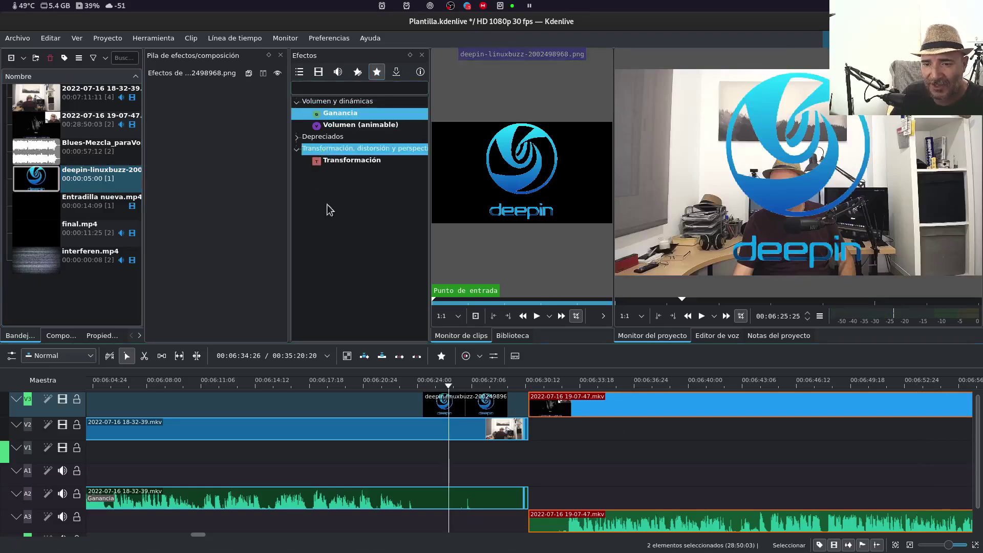
{"action": "double_click", "coordinate": [362, 162]}
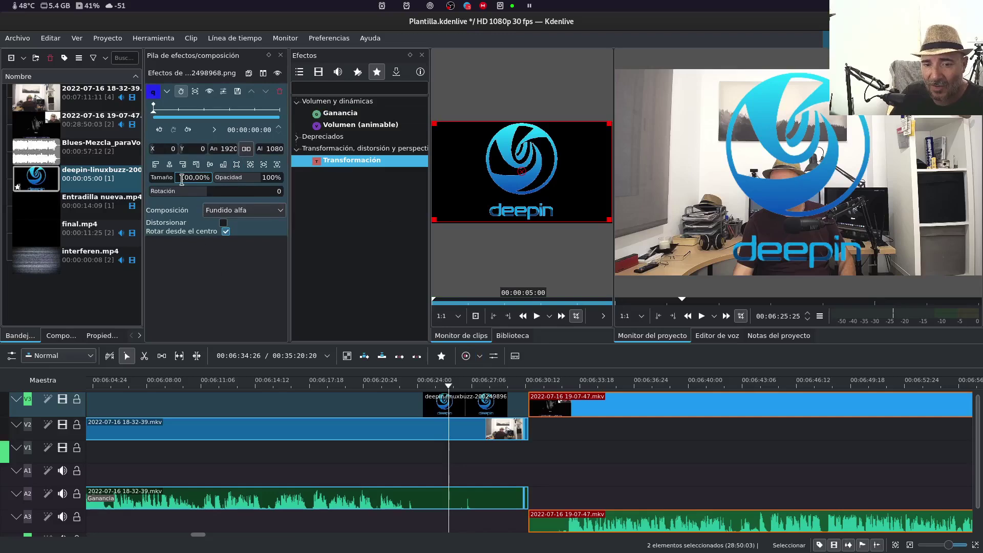
Preview the logo overlay, then reselect the logo clip on the top track.
{"action": "left_click", "coordinate": [694, 238]}
{"action": "mouse_move", "coordinate": [609, 226]}
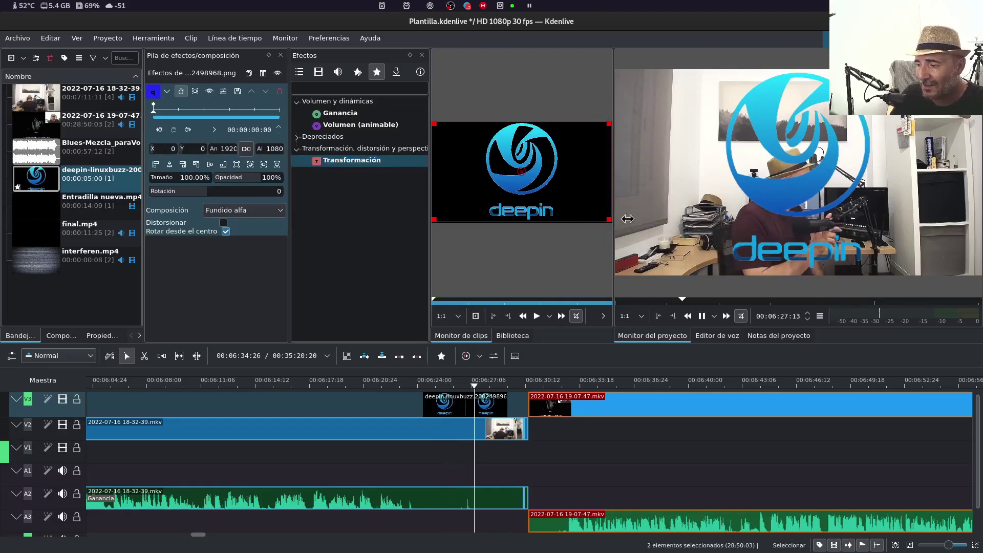
{"action": "key", "text": "space"}
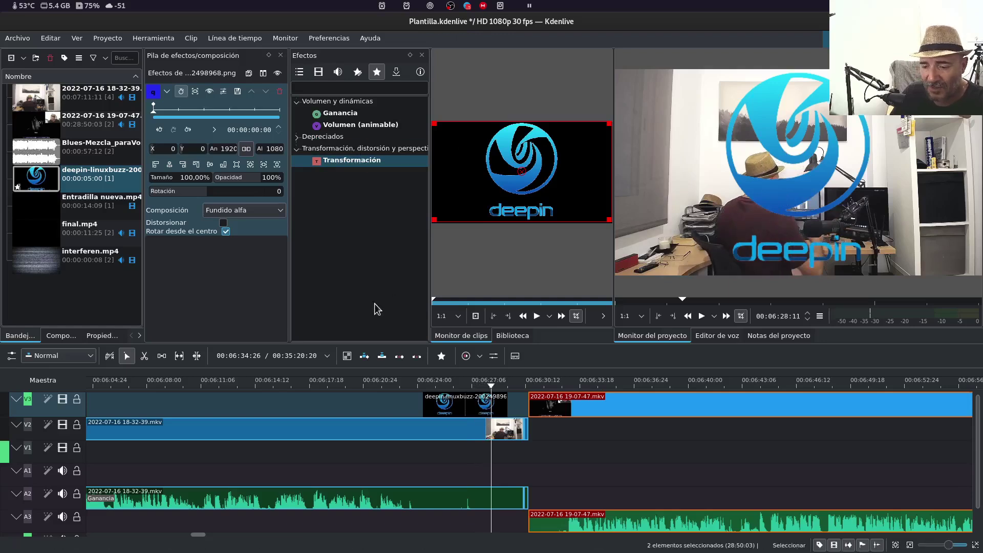
{"action": "left_click", "coordinate": [443, 404]}
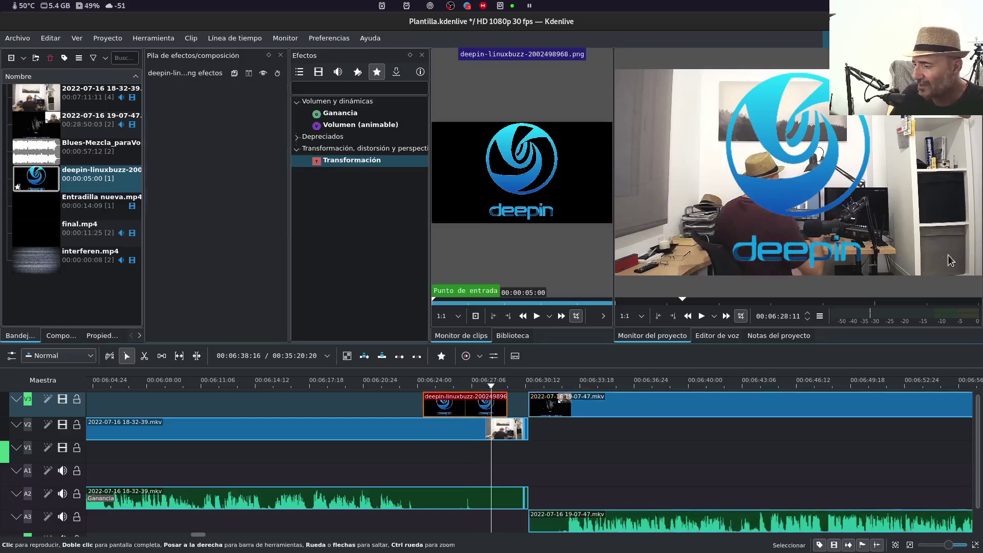
{"action": "key", "text": "Escape"}
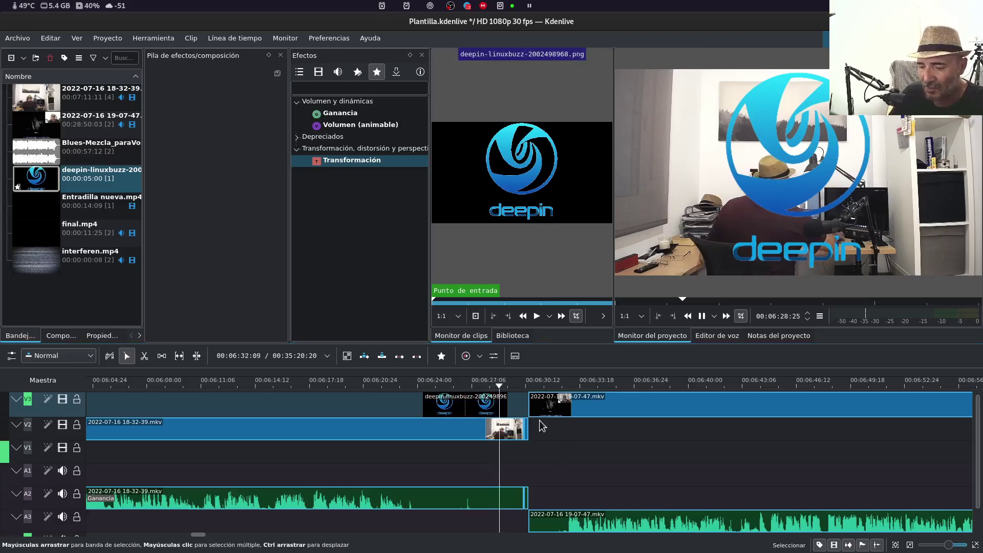
{"action": "left_click", "coordinate": [484, 407]}
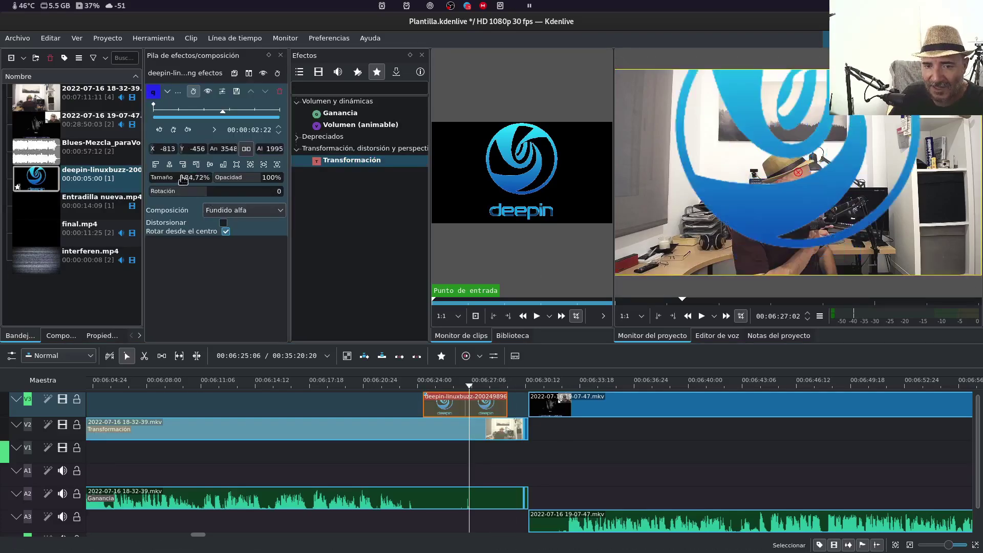
Resize the deepin logo to 15.99% (307×248) and position it at X 387, Y 406.
{"action": "left_click_drag", "start_coordinate": [169, 178], "coordinate": [154, 178]}
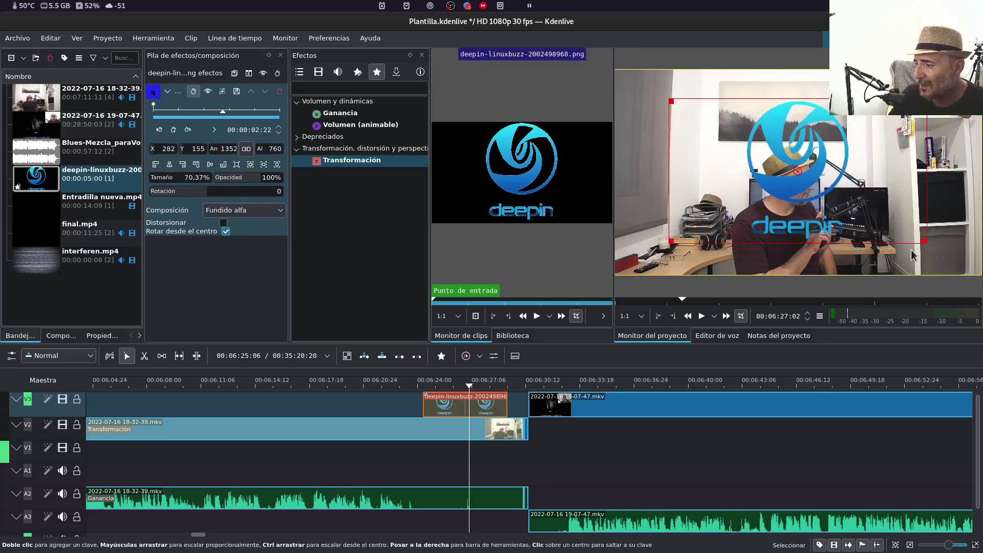
{"action": "left_click_drag", "start_coordinate": [924, 240], "coordinate": [799, 182]}
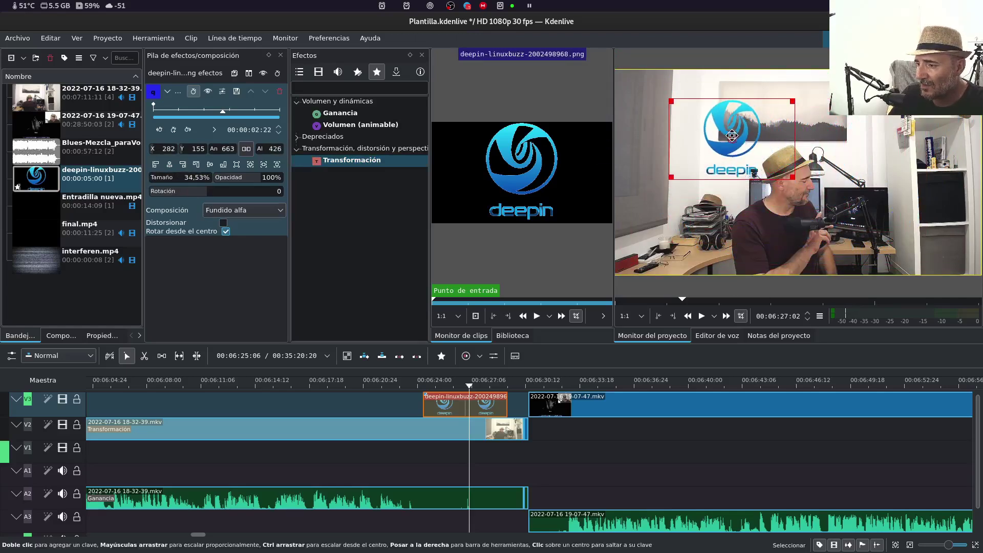
{"action": "left_click_drag", "start_coordinate": [730, 135], "coordinate": [718, 167]}
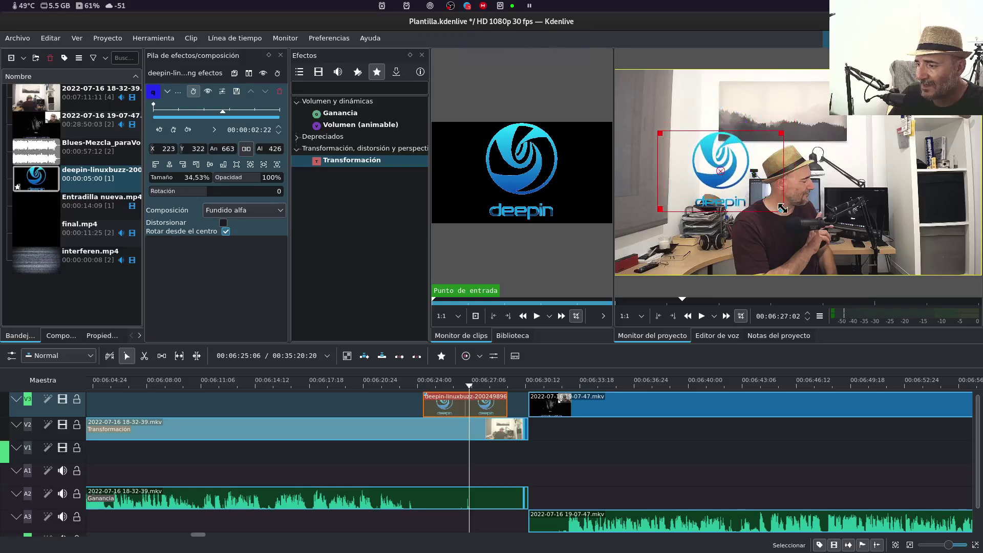
{"action": "left_click_drag", "start_coordinate": [780, 209], "coordinate": [740, 192]}
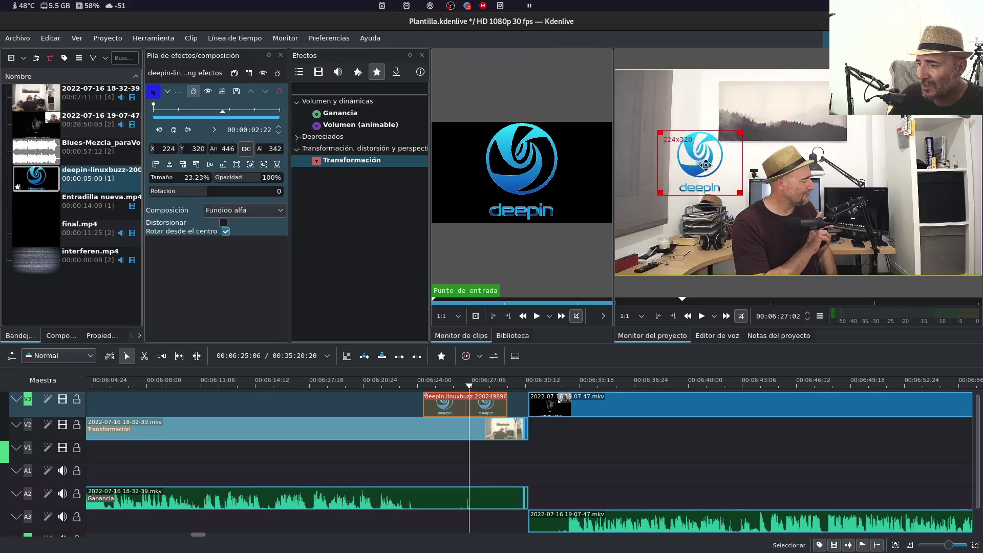
{"action": "left_click_drag", "start_coordinate": [705, 164], "coordinate": [725, 178]}
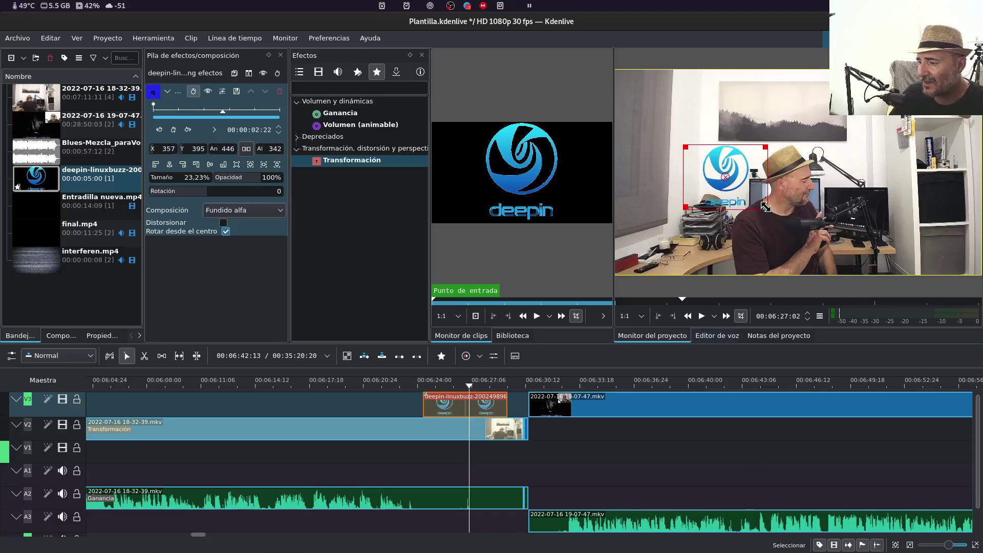
{"action": "left_click_drag", "start_coordinate": [764, 207], "coordinate": [722, 172]}
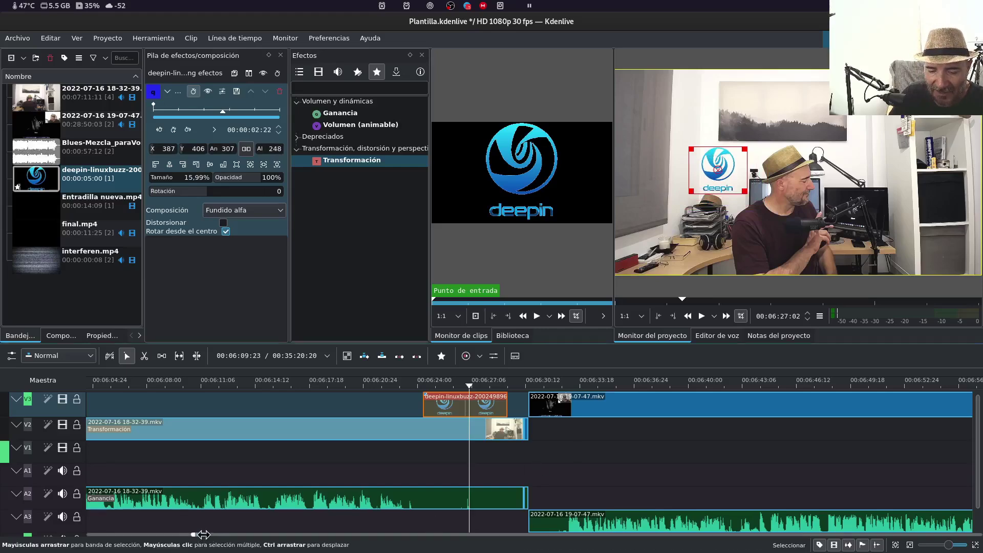
Drag the deepin logo clip's left edge much earlier along the V3 track.
{"action": "mouse_move", "coordinate": [204, 535]}
{"action": "left_mouse_down"}
{"action": "mouse_move", "coordinate": [192, 533]}
{"action": "mouse_move", "coordinate": [227, 534]}
{"action": "left_mouse_up"}
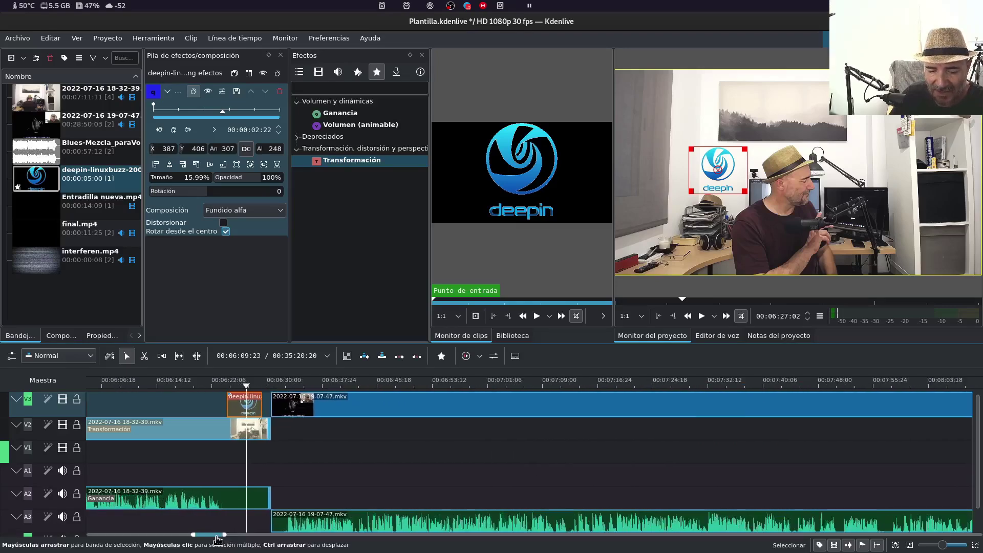
{"action": "left_click_drag", "start_coordinate": [215, 534], "coordinate": [195, 534]}
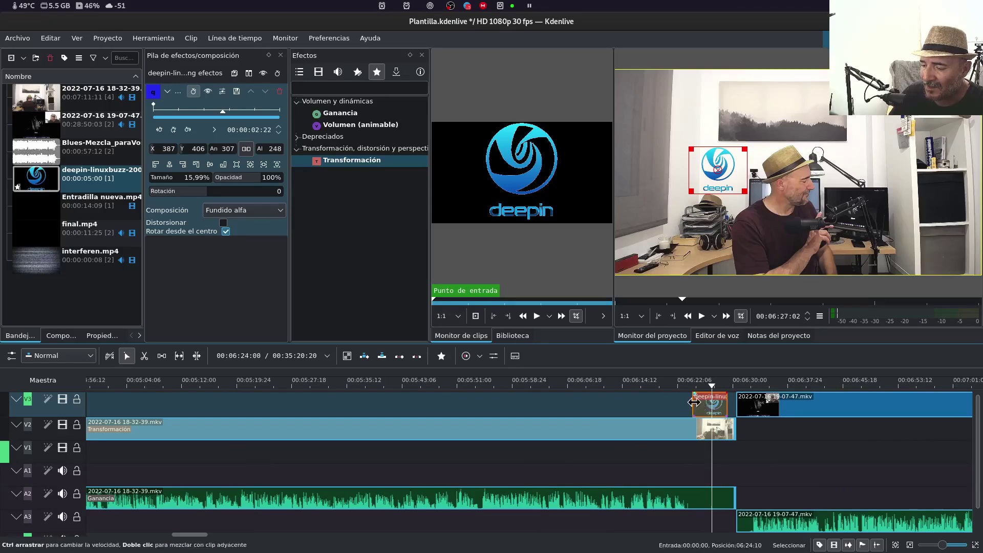
{"action": "left_click_drag", "start_coordinate": [698, 405], "coordinate": [117, 399]}
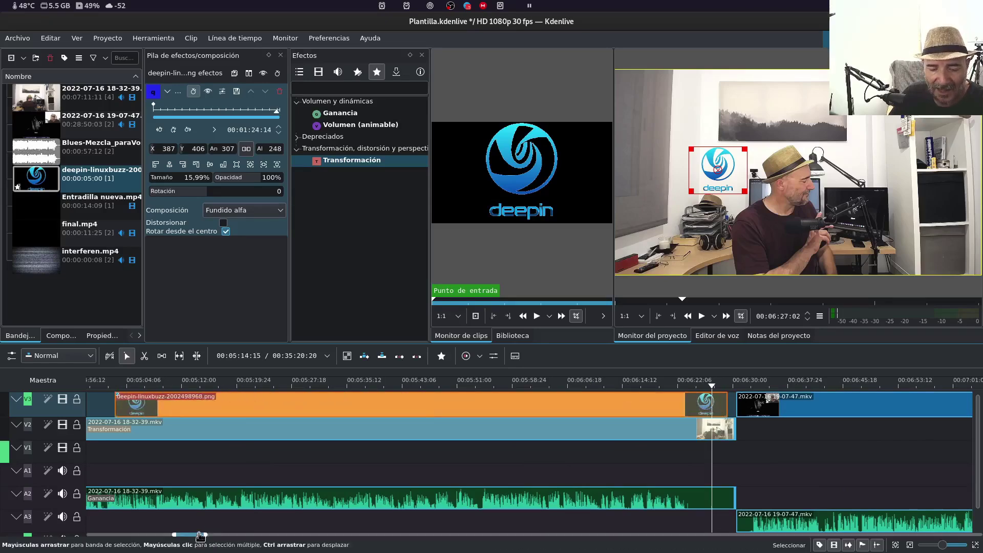
{"action": "left_click", "coordinate": [212, 526]}
{"action": "left_click_drag", "start_coordinate": [189, 534], "coordinate": [172, 536]}
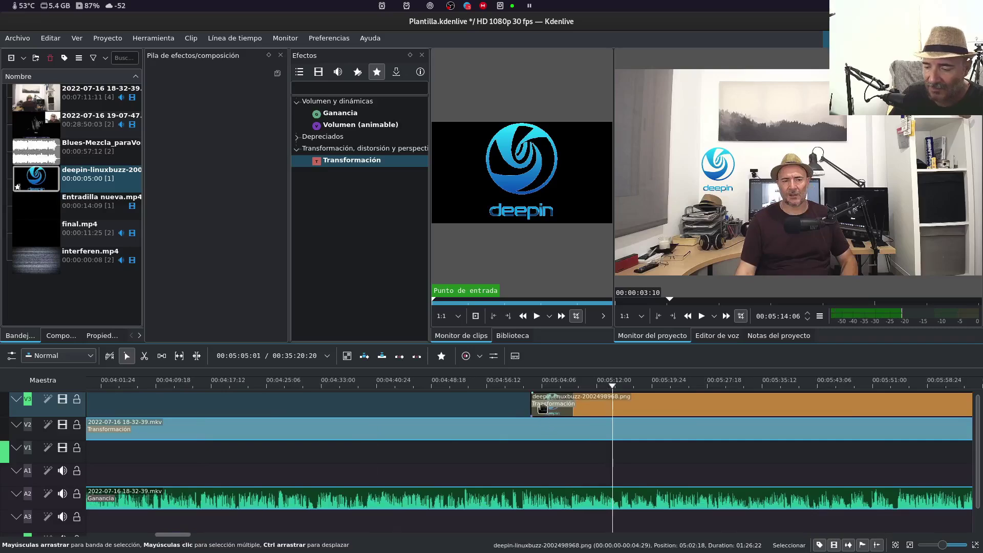
{"action": "left_click_drag", "start_coordinate": [534, 407], "coordinate": [134, 404]}
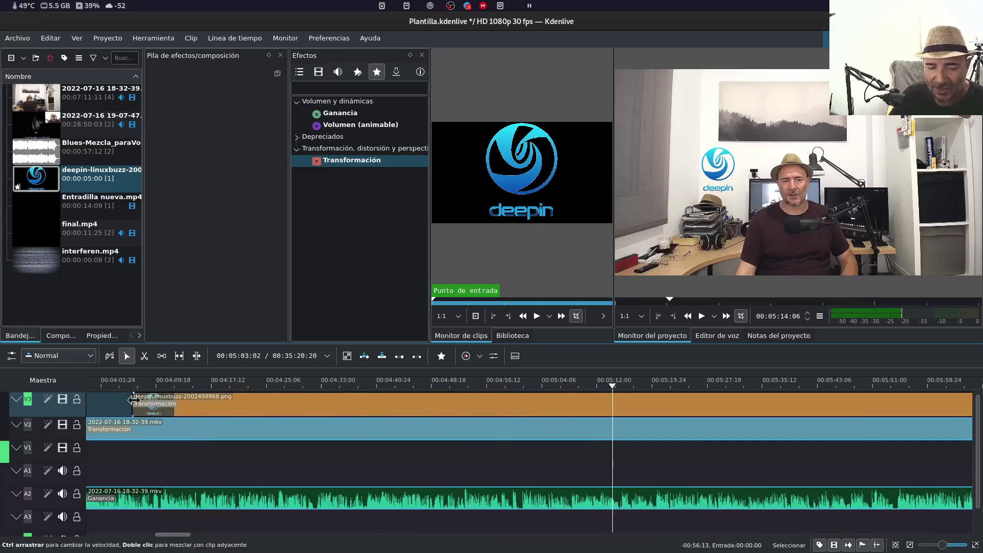
{"action": "left_click_drag", "start_coordinate": [189, 534], "coordinate": [236, 536]}
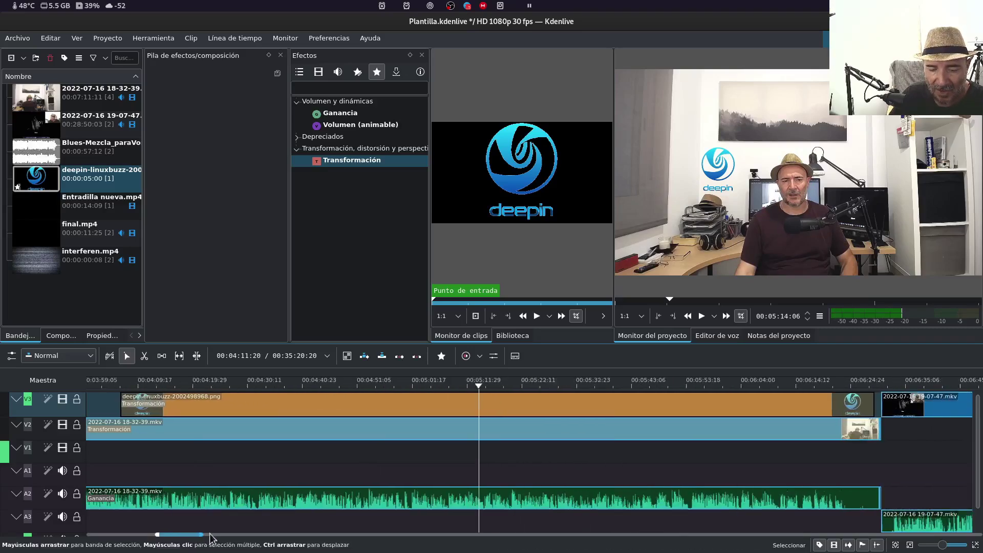
{"action": "left_click_drag", "start_coordinate": [470, 404], "coordinate": [478, 405]}
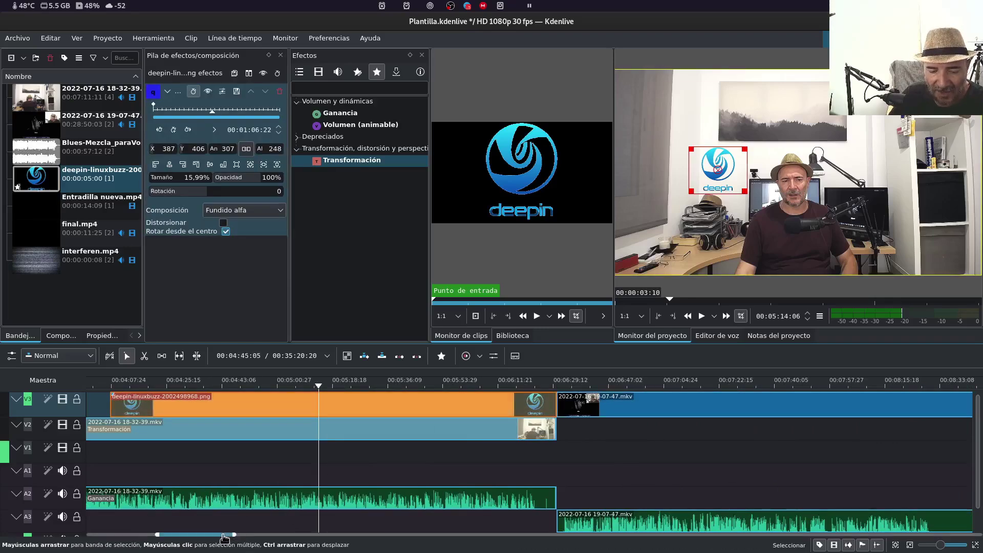
Extend the logo clip to start with the first webcam clip, then set the playhead to 00:01:27:18.
{"action": "left_click_drag", "start_coordinate": [219, 534], "coordinate": [169, 536]}
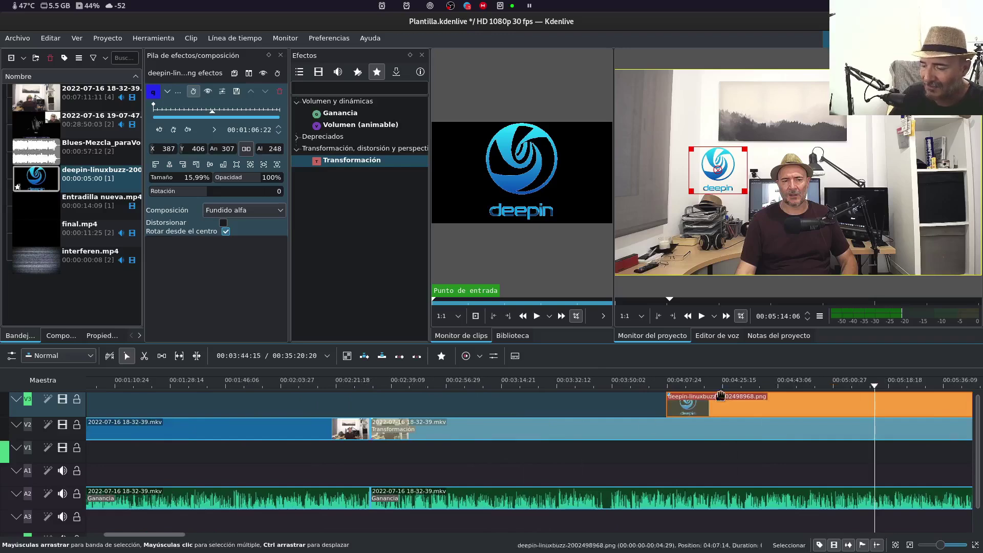
{"action": "left_click_drag", "start_coordinate": [666, 404], "coordinate": [293, 403]}
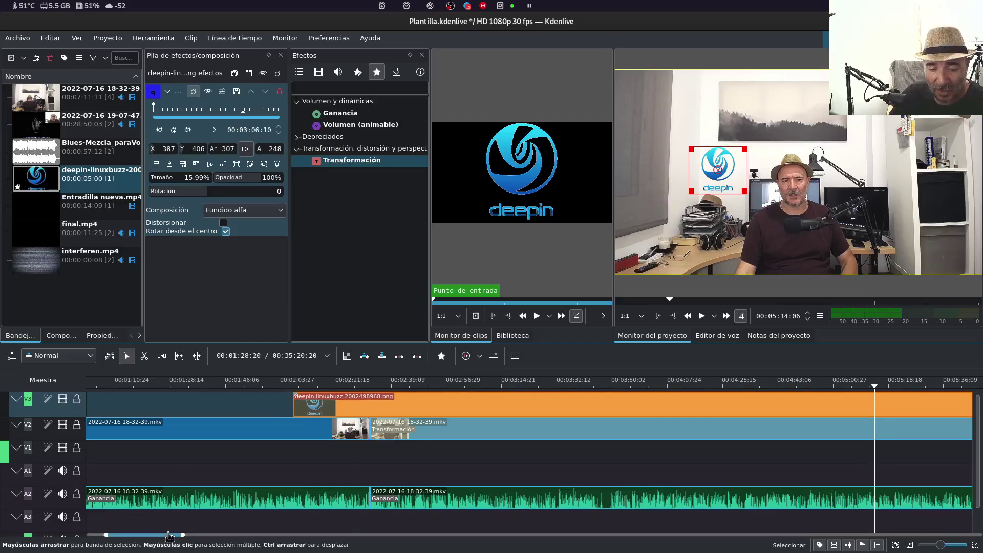
{"action": "left_click_drag", "start_coordinate": [167, 535], "coordinate": [148, 534]}
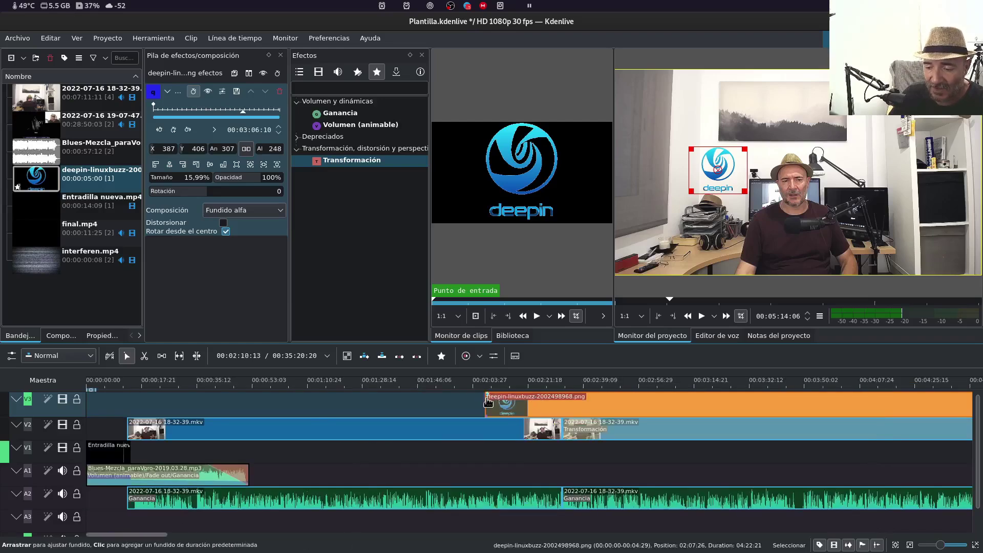
{"action": "left_click_drag", "start_coordinate": [487, 402], "coordinate": [183, 394]}
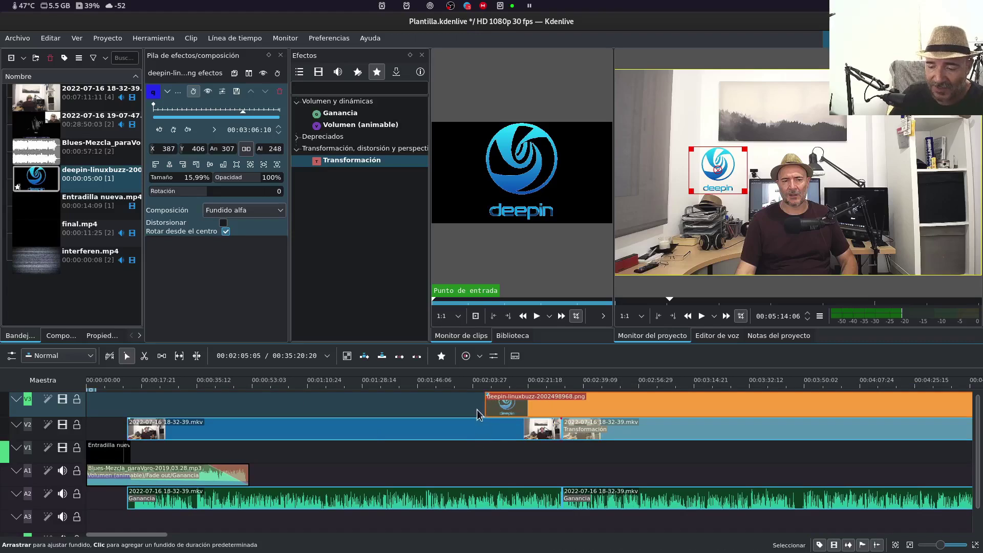
{"action": "left_click_drag", "start_coordinate": [486, 402], "coordinate": [131, 401]}
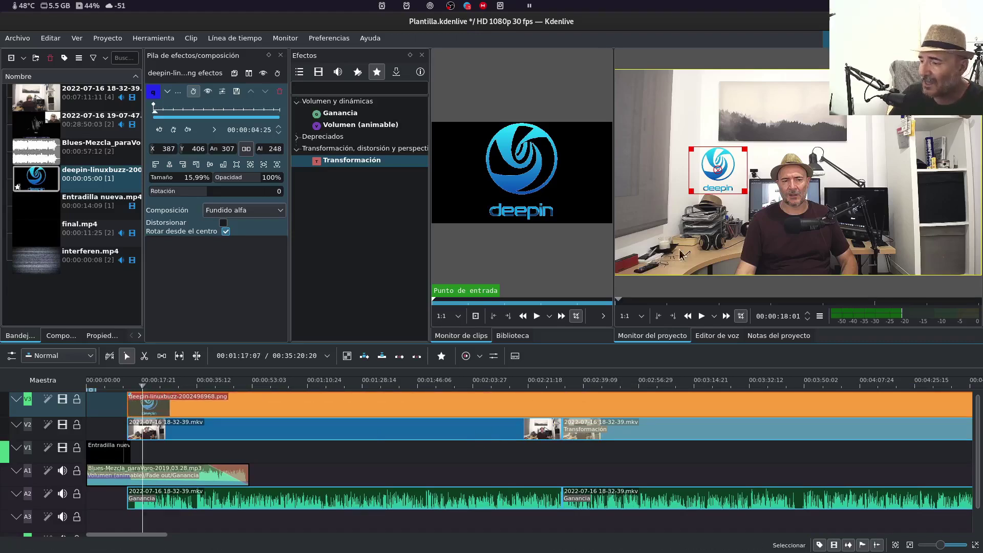
{"action": "left_click", "coordinate": [745, 379]}
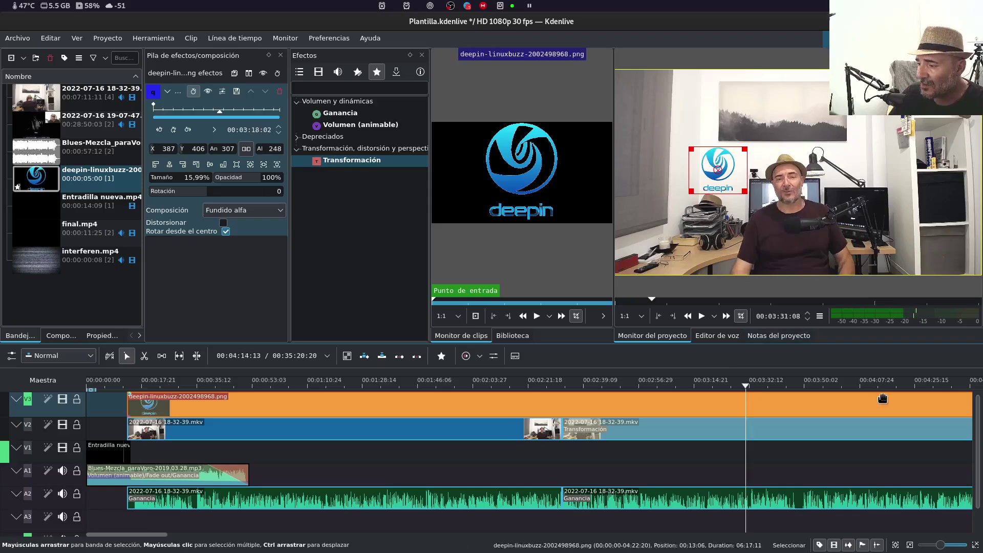
{"action": "left_click", "coordinate": [360, 385]}
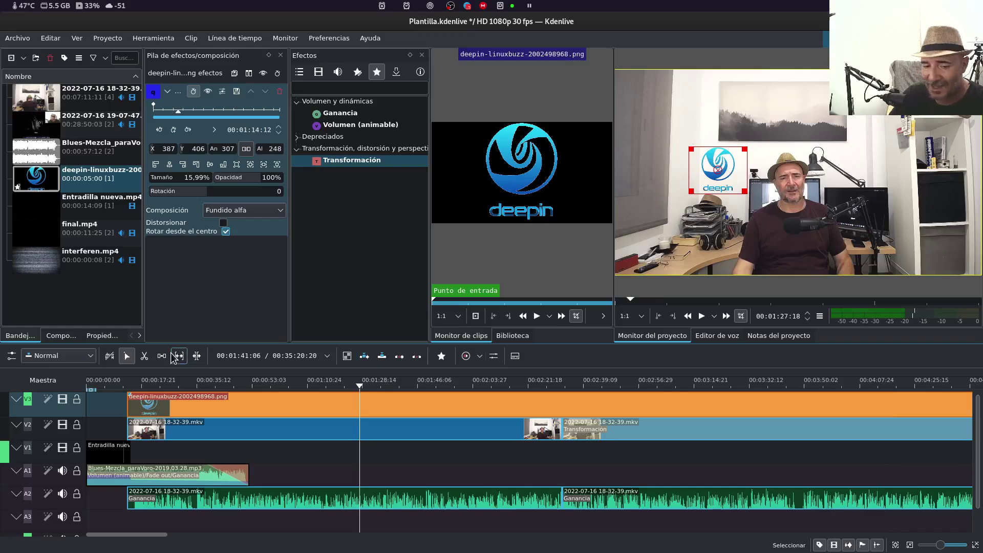
Add a roughly 32-second fade-in to the deepin logo clip and play it from the start.
{"action": "left_click_drag", "start_coordinate": [133, 397], "coordinate": [163, 397]}
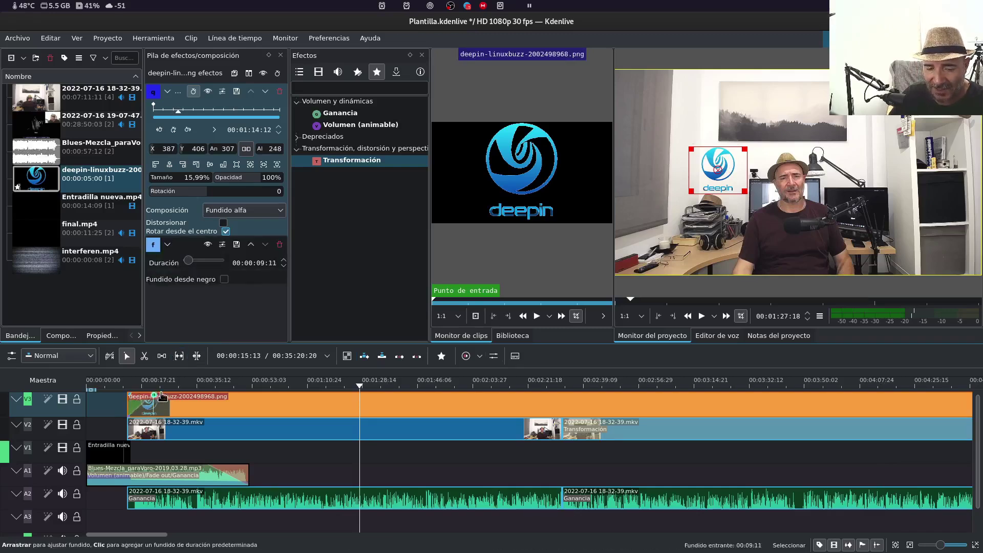
{"action": "left_click_drag", "start_coordinate": [230, 397], "coordinate": [235, 398]}
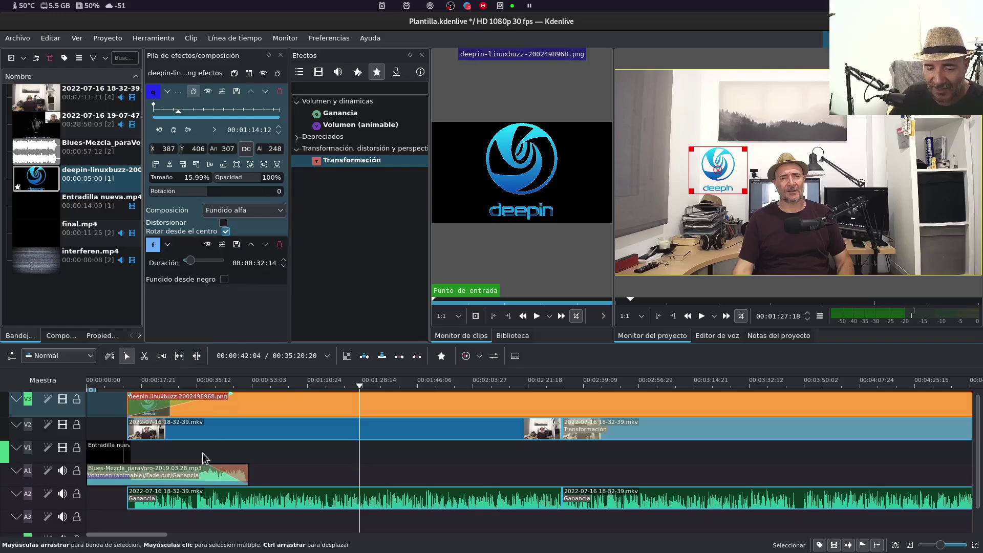
{"action": "left_click", "coordinate": [121, 382]}
{"action": "key", "text": "space"}
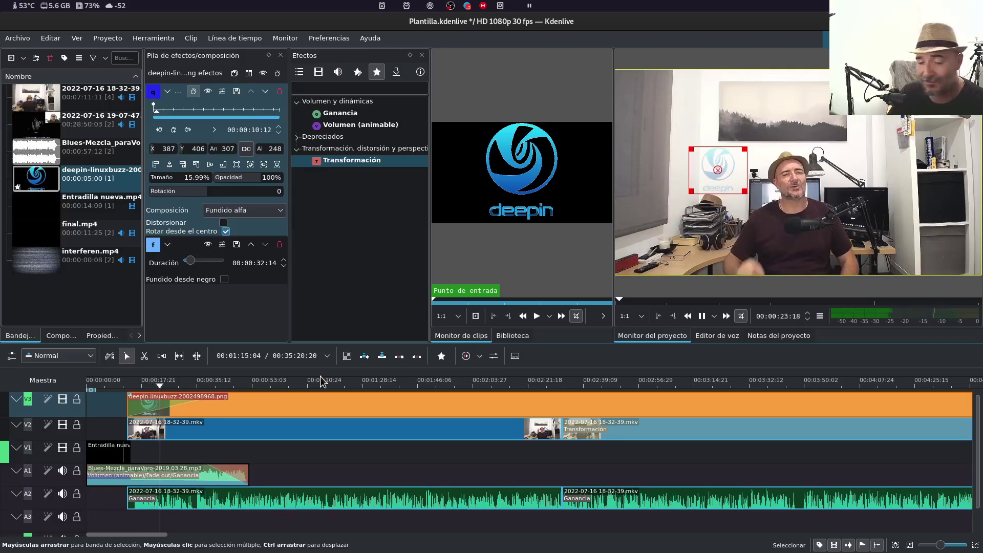
{"action": "left_click", "coordinate": [390, 435]}
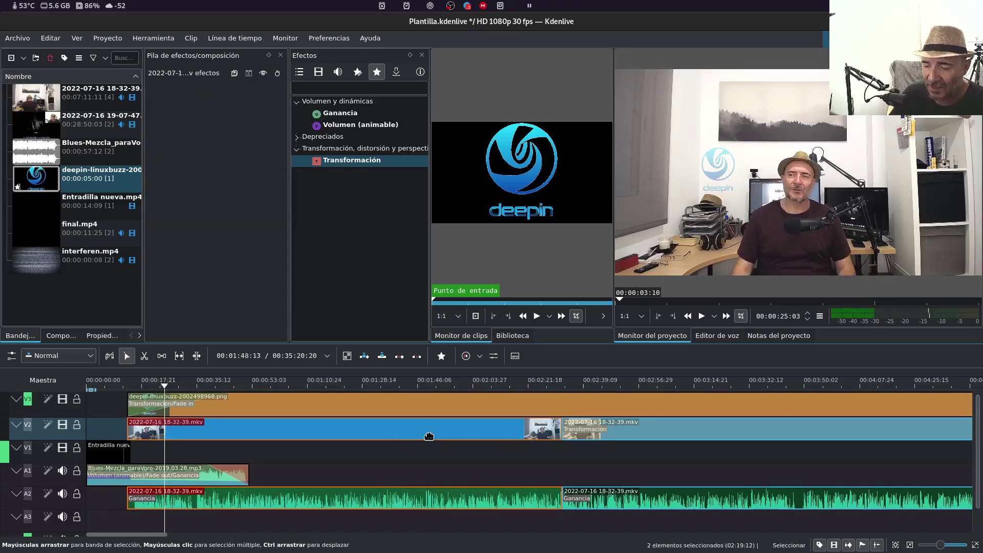
{"action": "left_click", "coordinate": [111, 525]}
{"action": "mouse_move", "coordinate": [111, 535]}
{"action": "left_mouse_down"}
{"action": "mouse_move", "coordinate": [624, 538]}
{"action": "mouse_move", "coordinate": [572, 528]}
{"action": "left_mouse_up"}
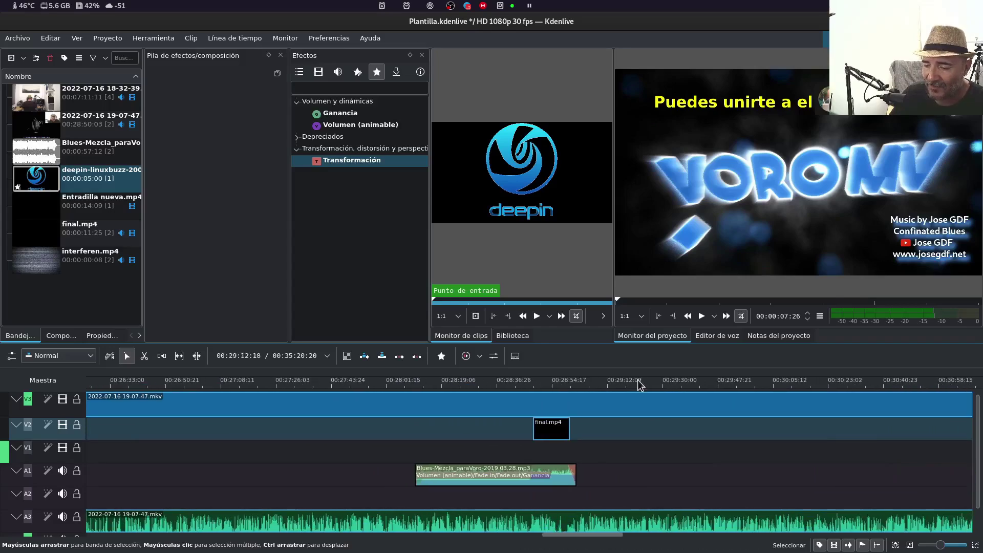
Cut the 19-07-47 clip at the playhead and move its later part down onto V1 and A1.
{"action": "left_click", "coordinate": [591, 402]}
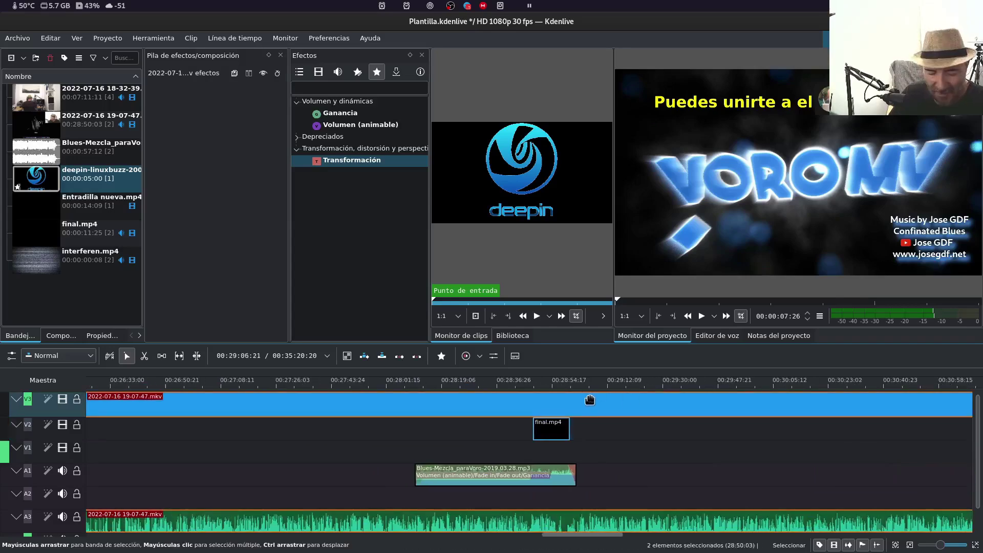
{"action": "key", "text": "shift+r"}
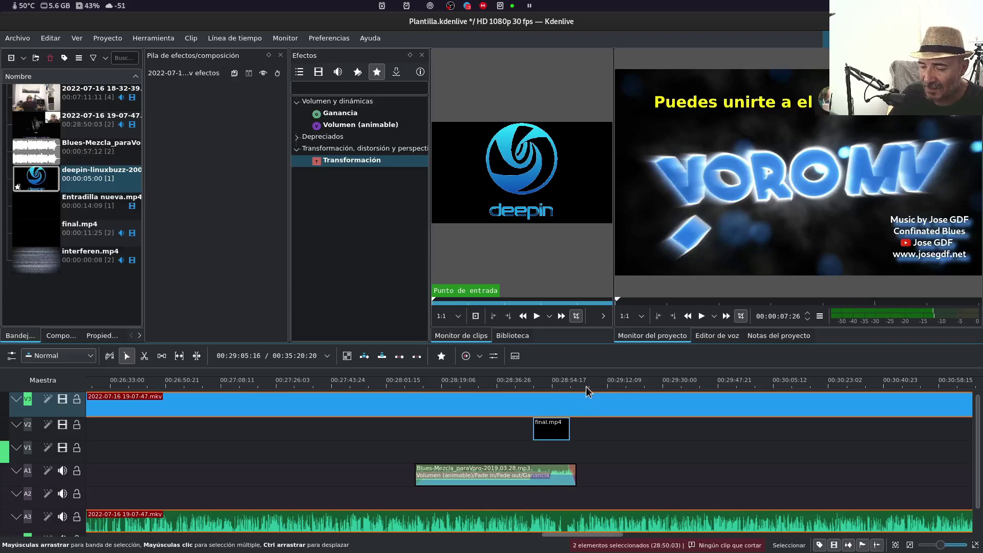
{"action": "key", "text": "shift+r"}
{"action": "left_click_drag", "start_coordinate": [606, 407], "coordinate": [615, 466]}
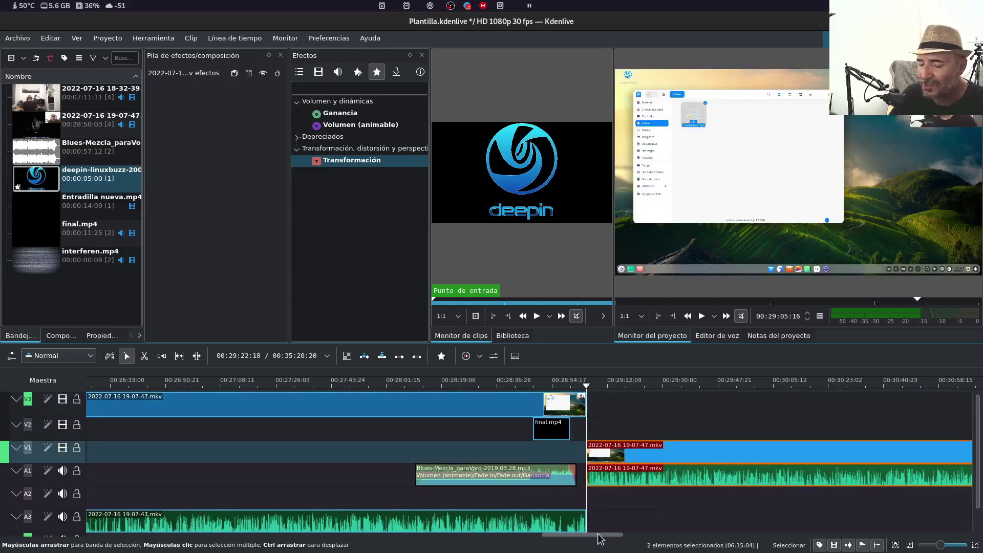
{"action": "left_click_drag", "start_coordinate": [610, 535], "coordinate": [636, 535]}
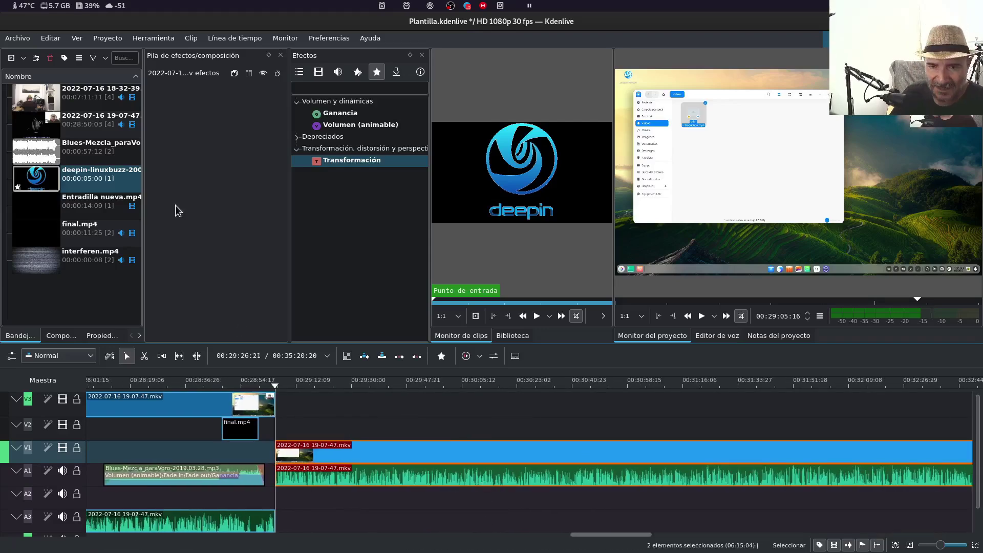
{"action": "left_click", "coordinate": [431, 470]}
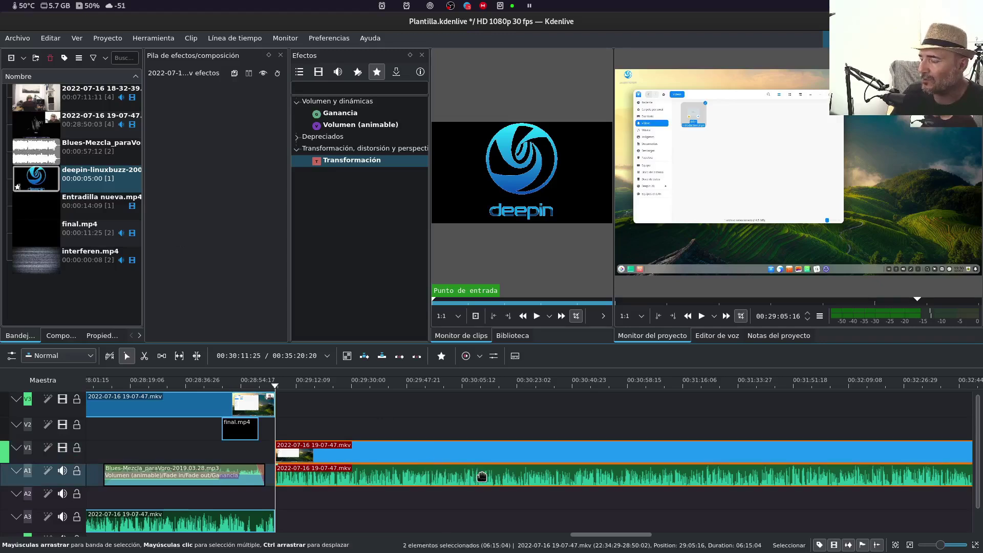
{"action": "left_click", "coordinate": [65, 173]}
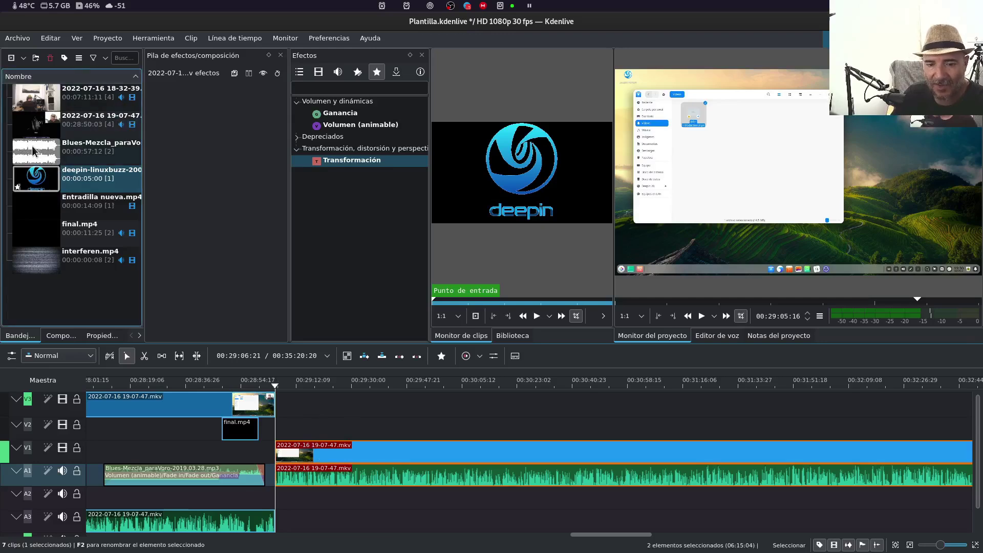
Drop Blues-Mezcla_paraVoro onto A2 at the cut point and enlarge the timeline panel.
{"action": "mouse_move", "coordinate": [33, 150]}
{"action": "left_mouse_down"}
{"action": "mouse_move", "coordinate": [466, 425]}
{"action": "mouse_move", "coordinate": [356, 425]}
{"action": "mouse_move", "coordinate": [292, 520]}
{"action": "mouse_move", "coordinate": [299, 504]}
{"action": "mouse_move", "coordinate": [350, 499]}
{"action": "left_mouse_up"}
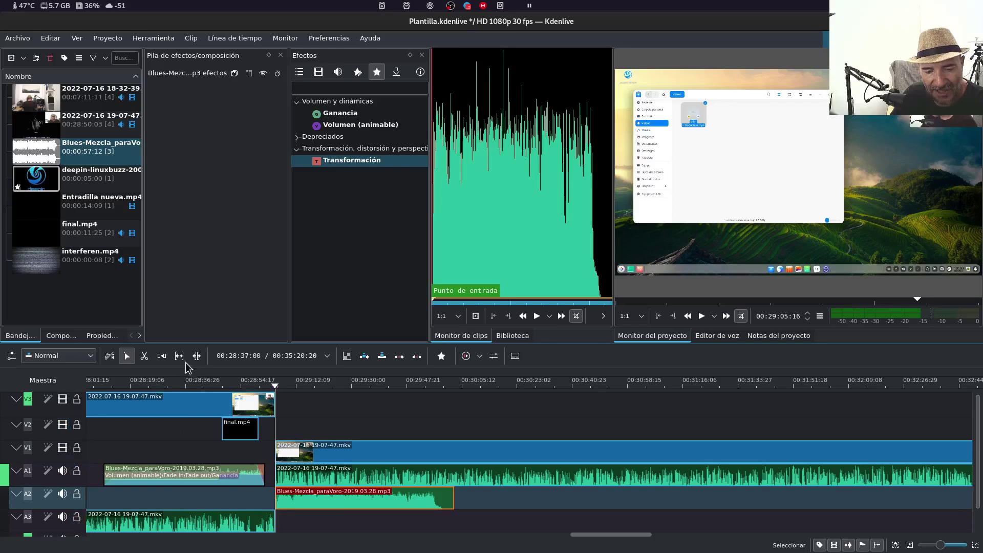
{"action": "left_click_drag", "start_coordinate": [194, 341], "coordinate": [194, 292]}
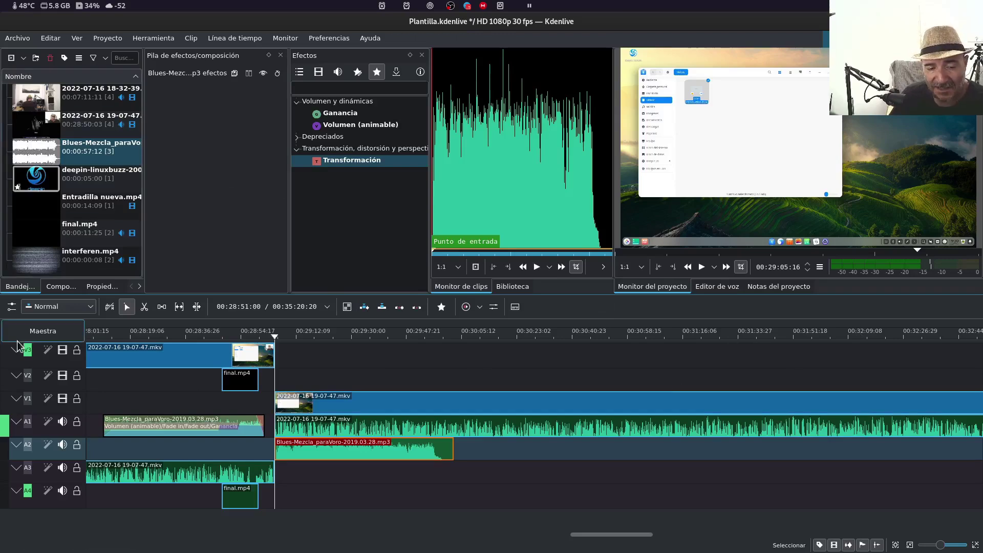
Use Insertar pista on the V3 header to add a Pista de video above V3.
{"action": "right_click", "coordinate": [51, 351]}
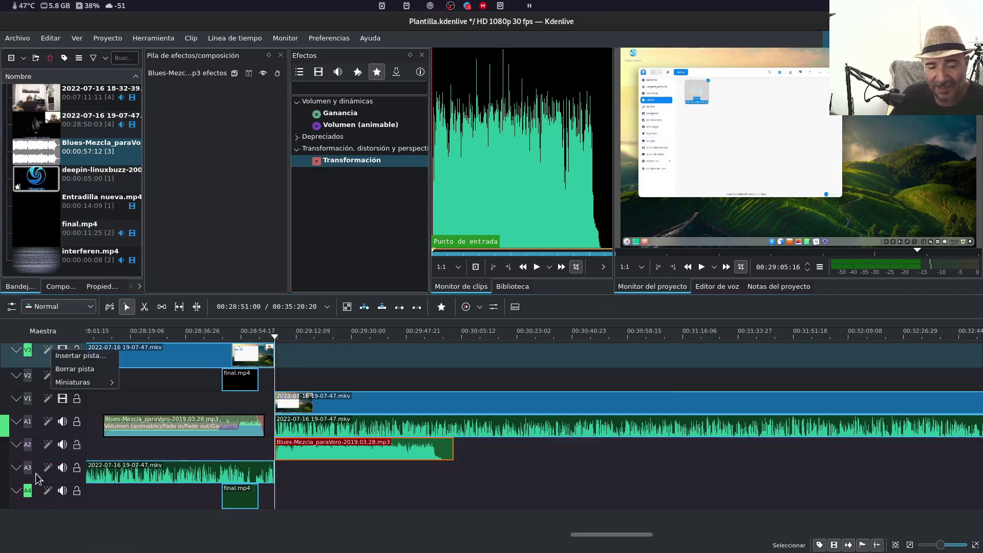
{"action": "left_click", "coordinate": [78, 357]}
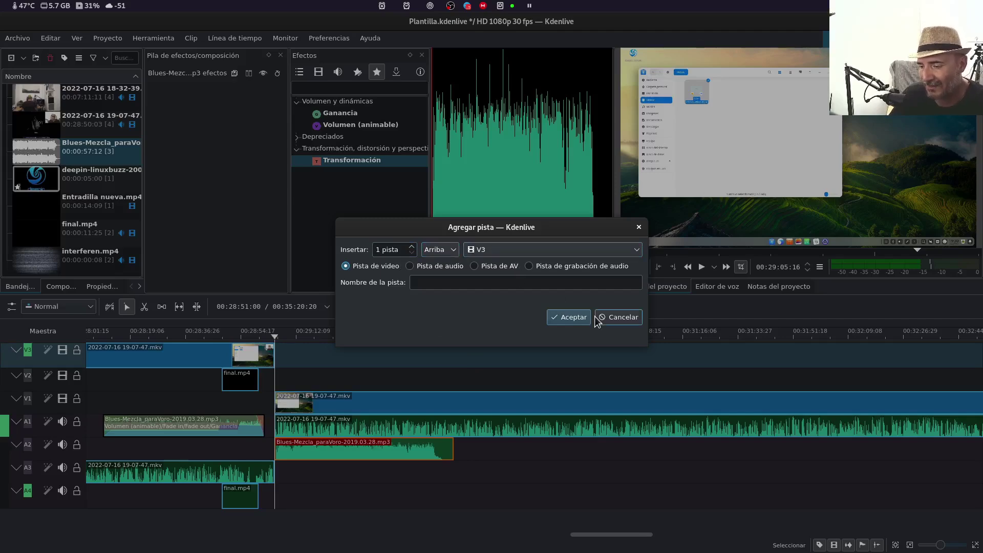
{"action": "left_click", "coordinate": [543, 318]}
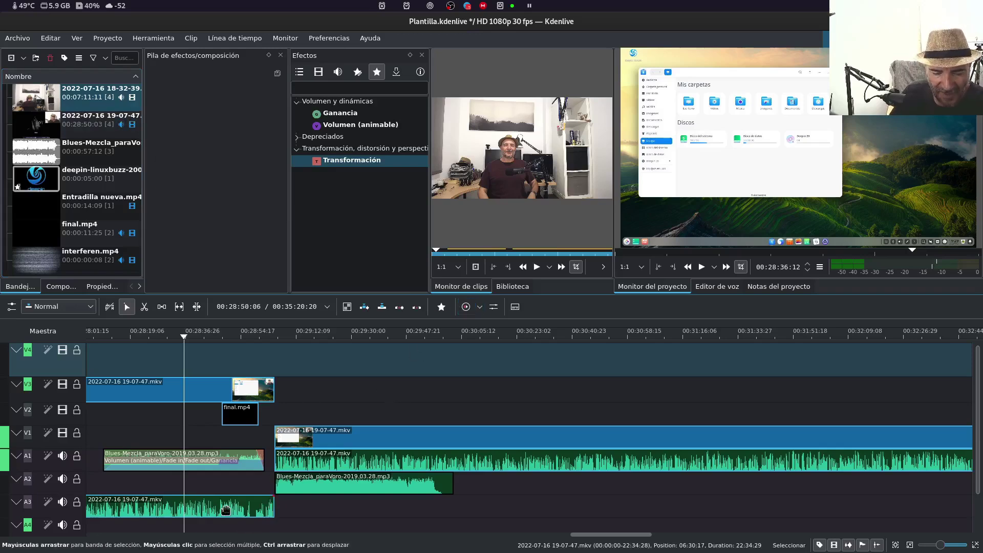
Bring the earlier part of the timeline into view and briefly hide, then reshow, V2's video.
{"action": "left_click", "coordinate": [225, 535]}
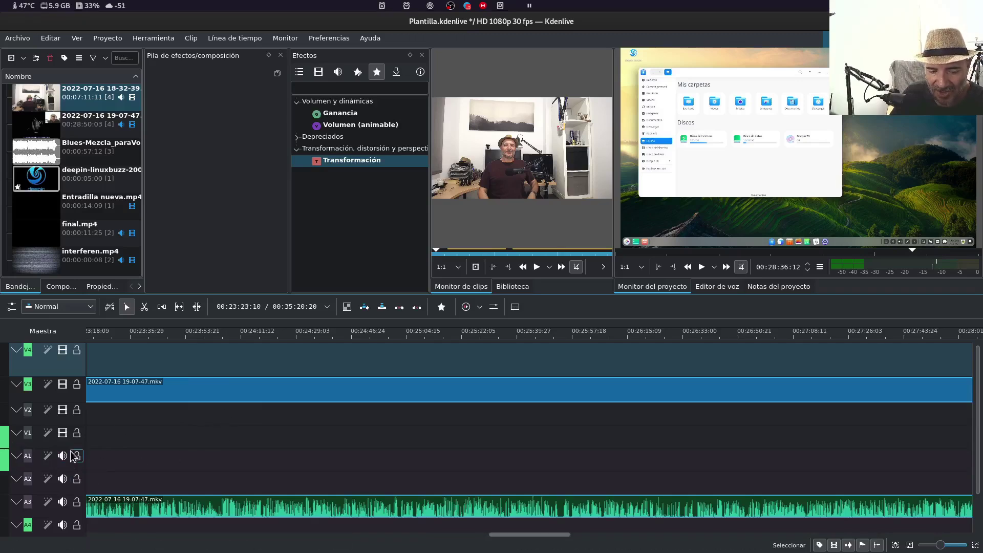
{"action": "left_click", "coordinate": [62, 410]}
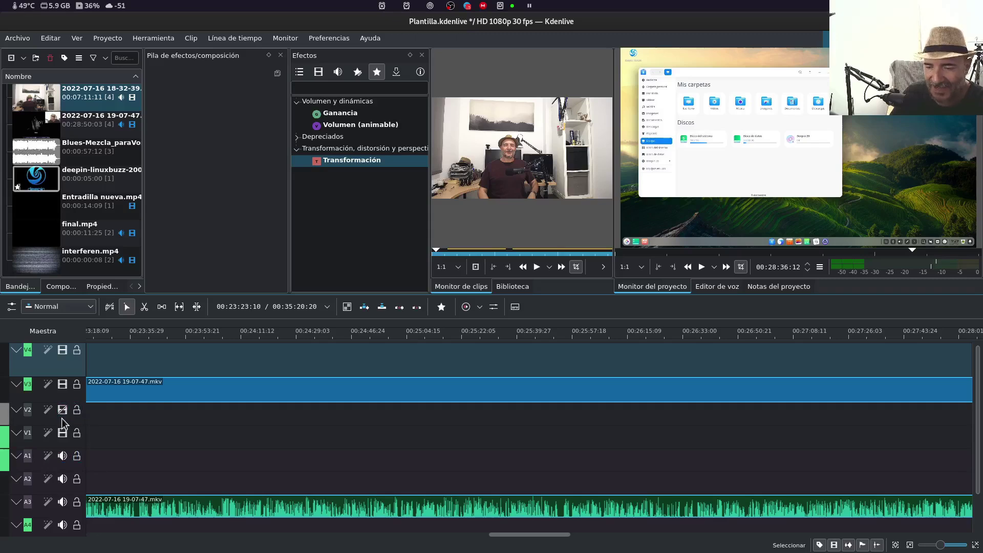
{"action": "left_click", "coordinate": [63, 411]}
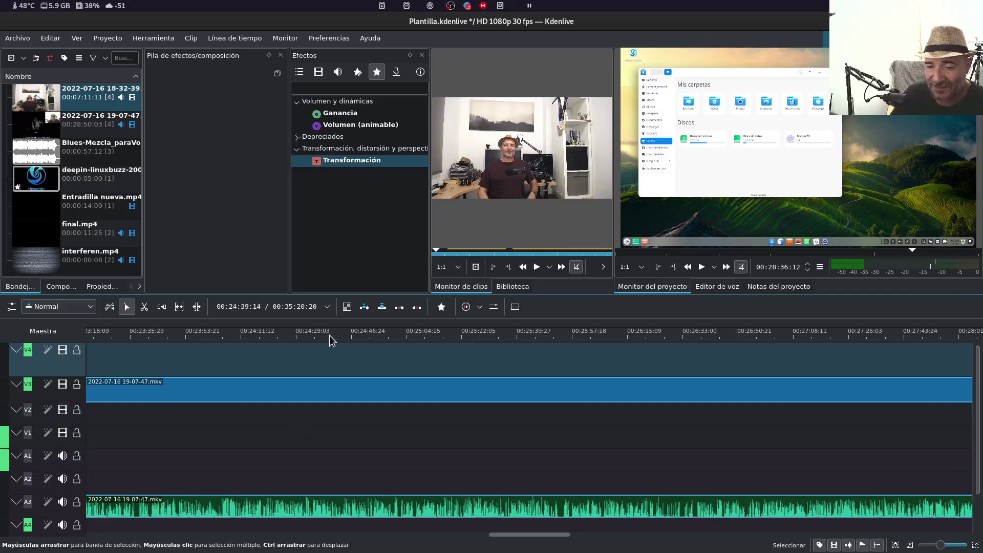
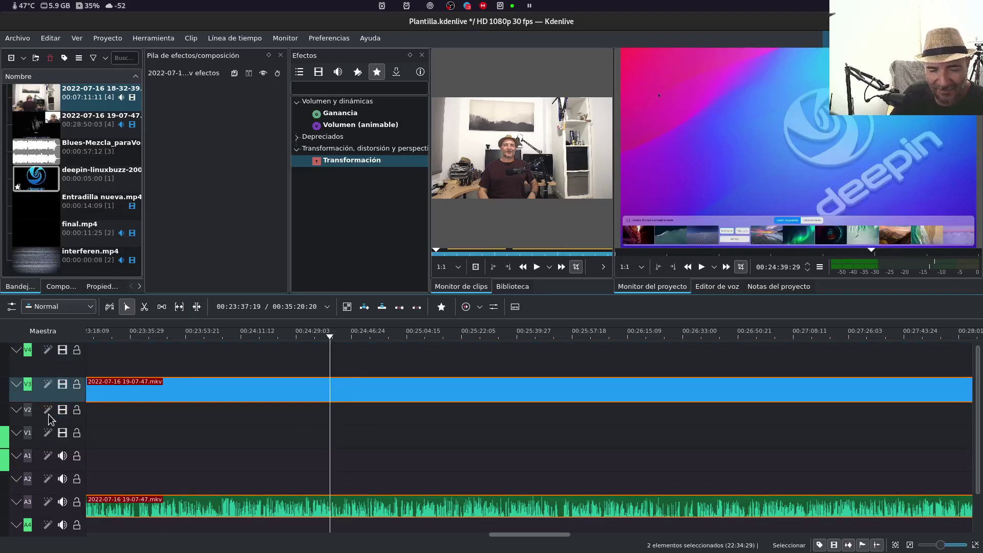
Hide and re-show the V3 track's video output, then rearrange the timeline view.
{"action": "left_click", "coordinate": [63, 385]}
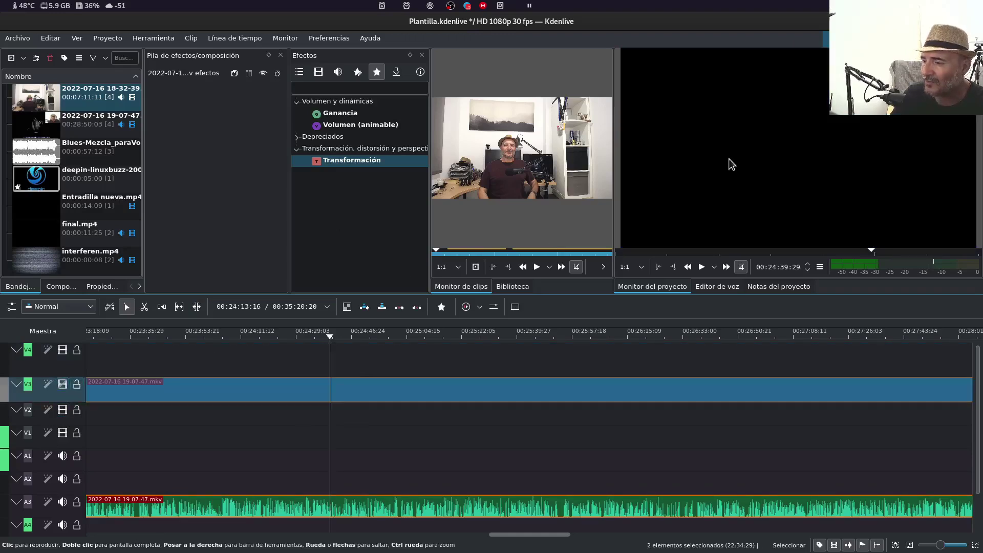
{"action": "left_click", "coordinate": [62, 384]}
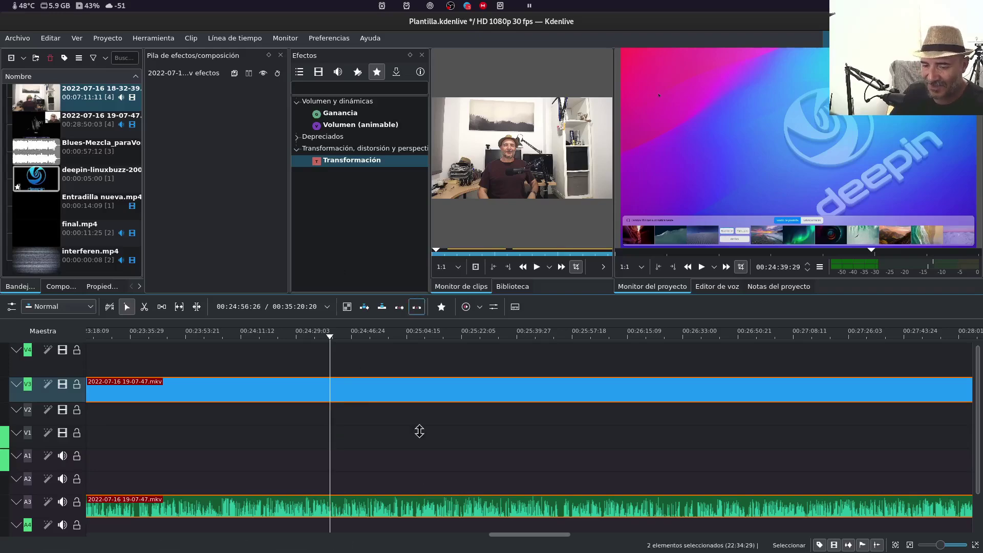
{"action": "mouse_move", "coordinate": [537, 535]}
{"action": "left_mouse_down"}
{"action": "mouse_move", "coordinate": [687, 536]}
{"action": "mouse_move", "coordinate": [628, 522]}
{"action": "mouse_move", "coordinate": [688, 520]}
{"action": "left_mouse_up"}
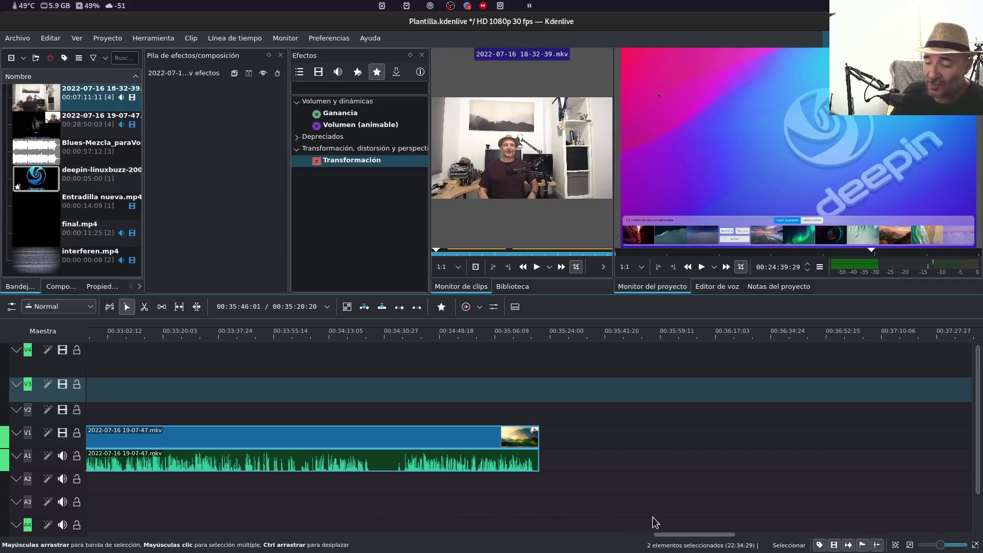
{"action": "mouse_move", "coordinate": [670, 535]}
{"action": "left_mouse_down"}
{"action": "mouse_move", "coordinate": [567, 549]}
{"action": "mouse_move", "coordinate": [205, 542]}
{"action": "left_mouse_up"}
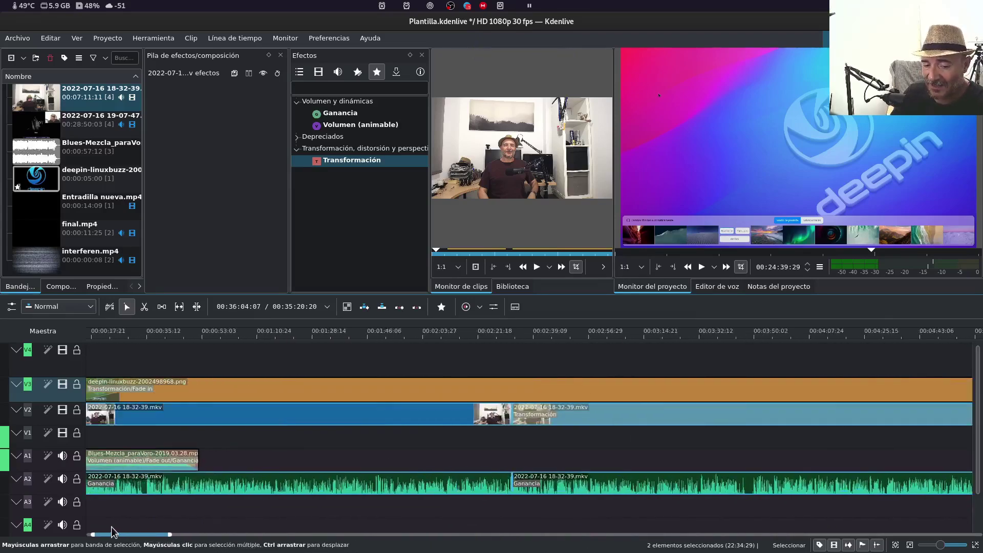
{"action": "left_click_drag", "start_coordinate": [205, 542], "coordinate": [103, 537]}
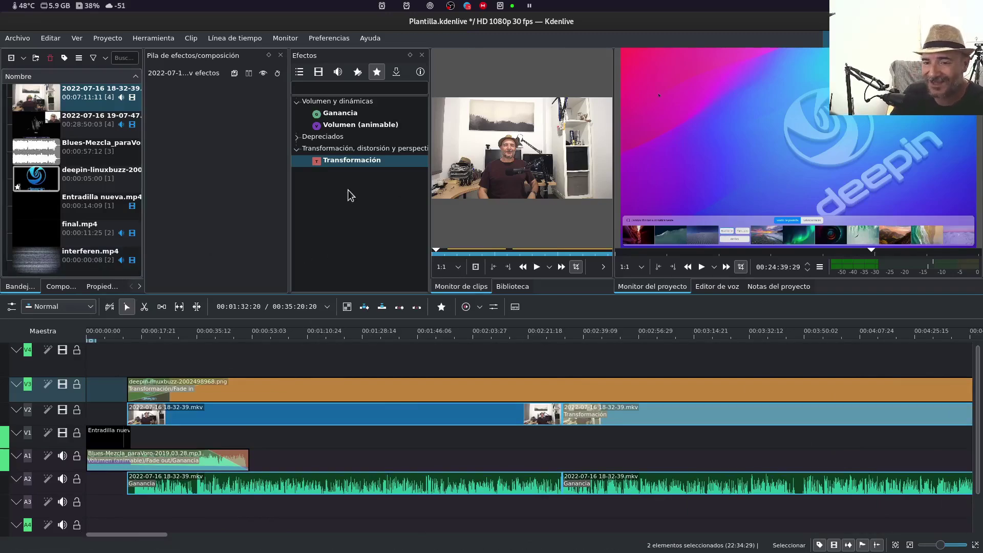
Expand the Depreciados effects category and pick the Volumen (animable) effect.
{"action": "left_click", "coordinate": [365, 196]}
{"action": "key", "text": "Up"}
{"action": "key", "text": "Up"}
{"action": "key", "text": "Right"}
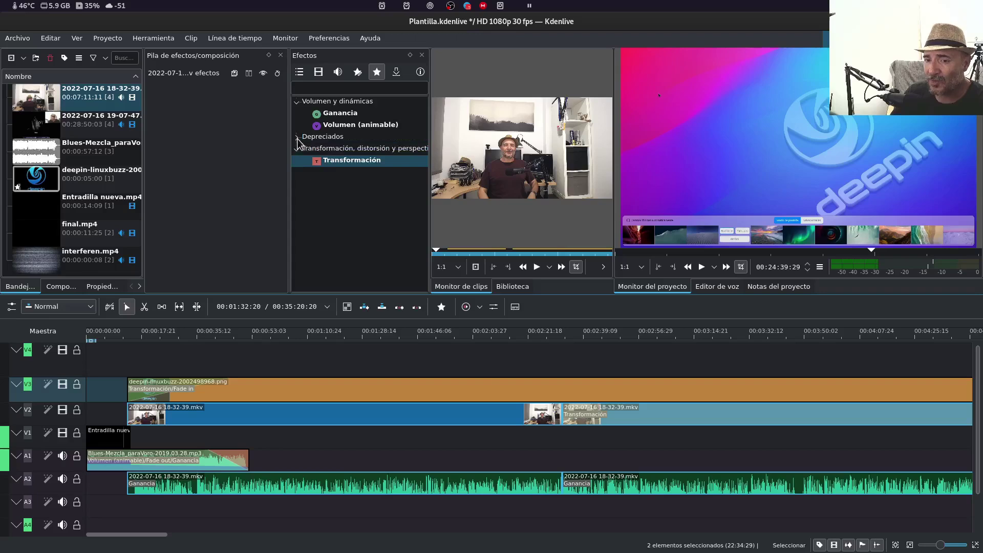
{"action": "key", "text": "Down"}
{"action": "key", "text": "Down"}
{"action": "key", "text": "Down"}
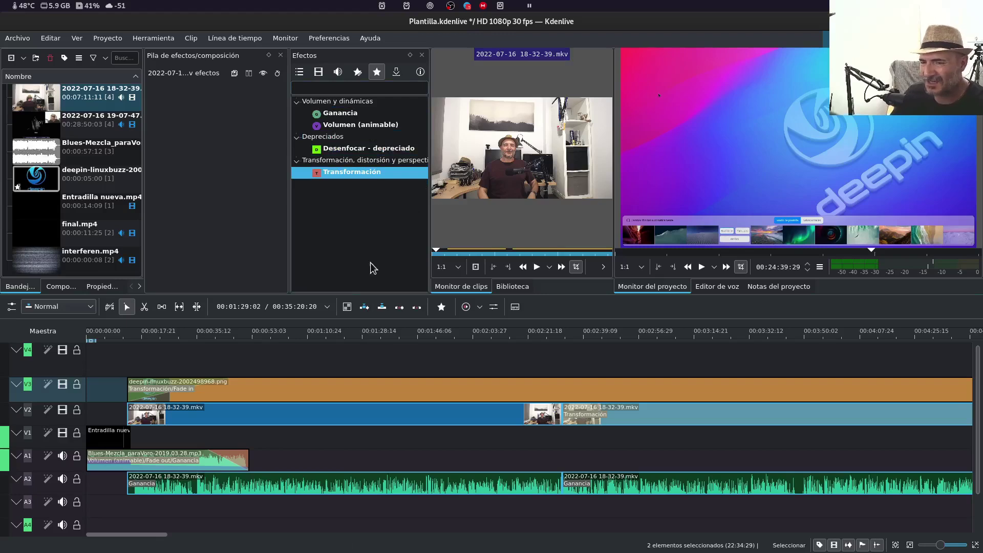
{"action": "left_click", "coordinate": [376, 126]}
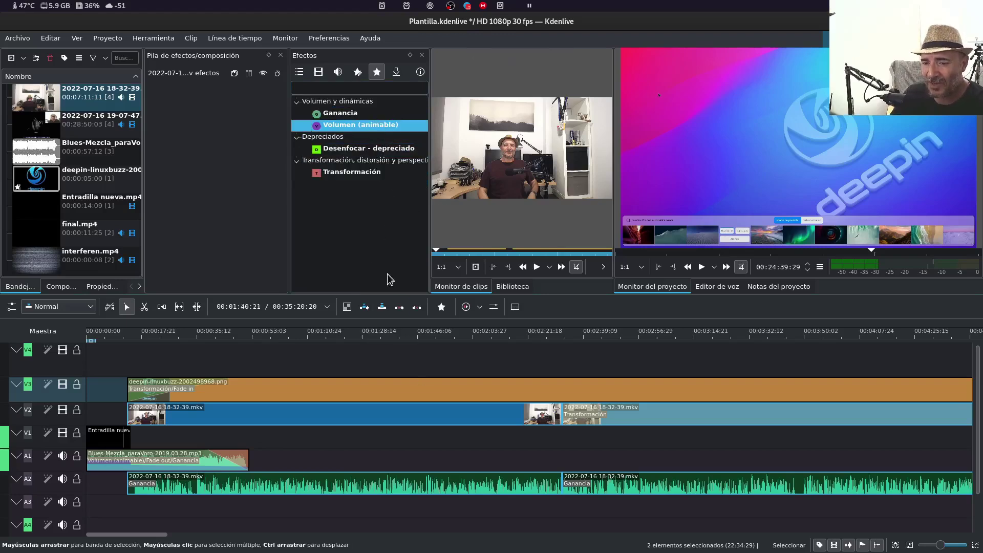
Apply Volumen (animable) to the webcam clip on V2/A2.
{"action": "left_click", "coordinate": [285, 486]}
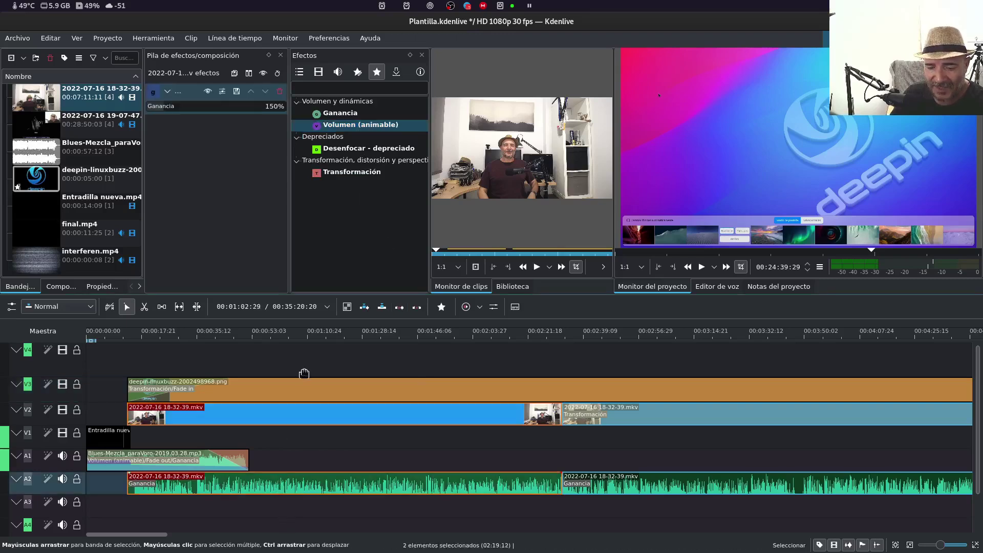
{"action": "left_click", "coordinate": [305, 334]}
{"action": "double_click", "coordinate": [372, 126]}
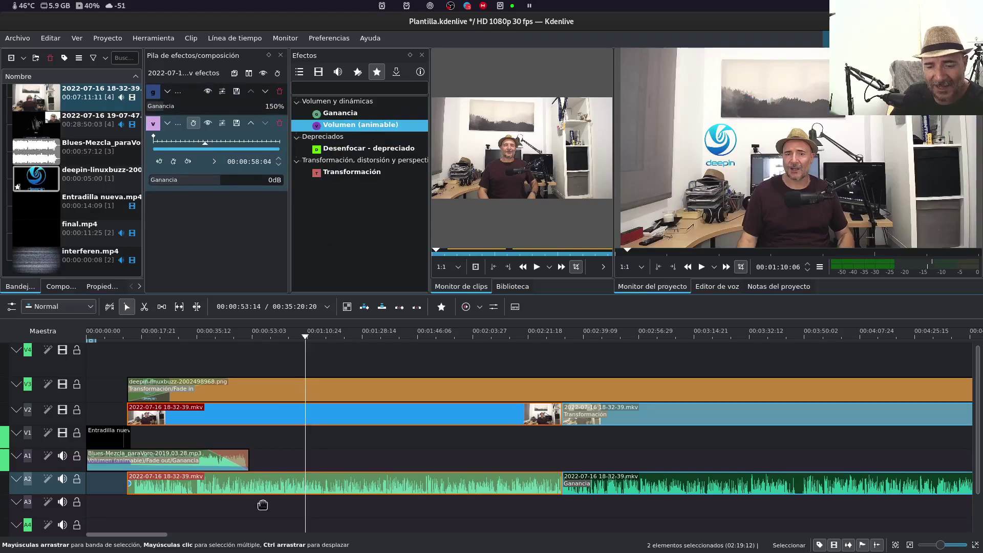
Add volume keyframes at 00:00:16:11 and 00:00:47:28, lower them to -1/-2 dB, then delete the effect.
{"action": "double_click", "coordinate": [166, 141]}
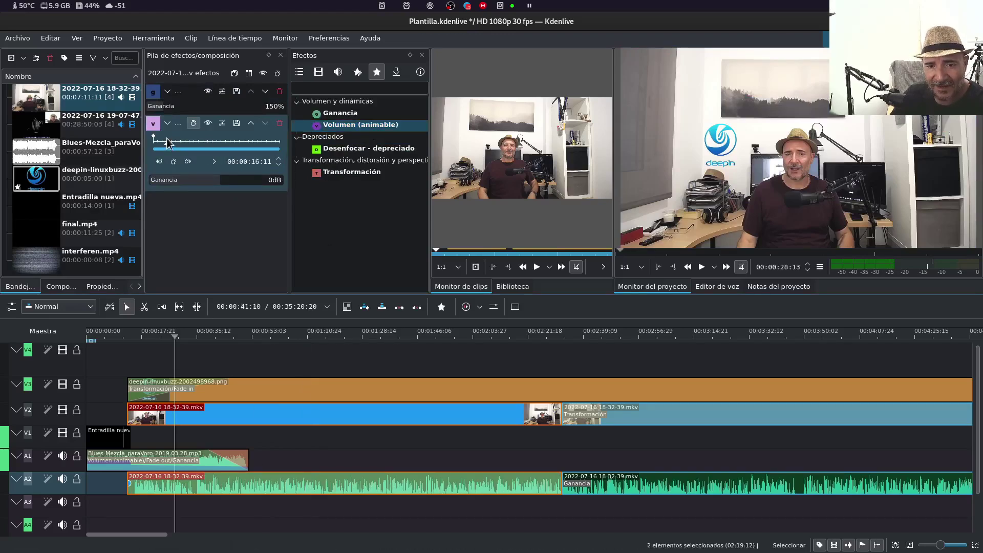
{"action": "double_click", "coordinate": [196, 140]}
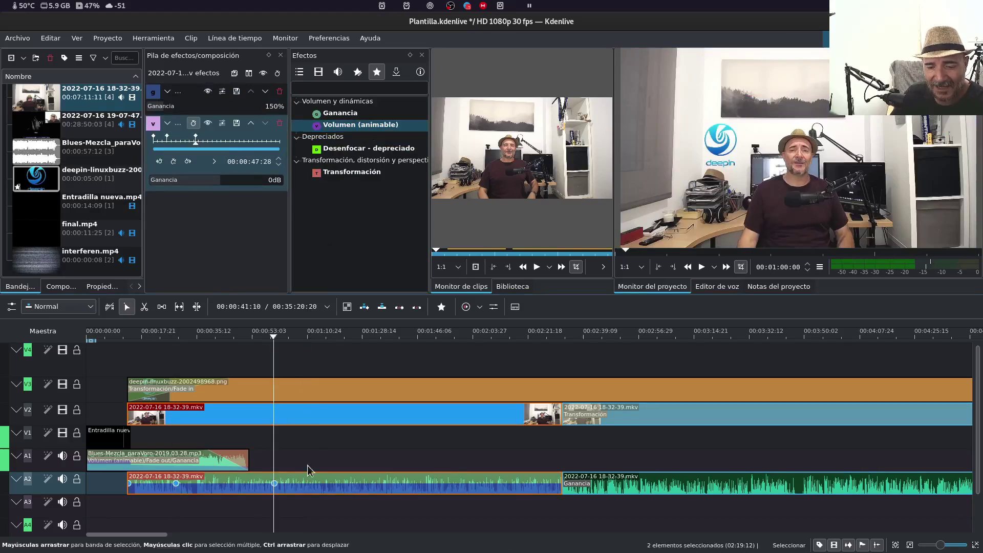
{"action": "left_click_drag", "start_coordinate": [275, 480], "coordinate": [279, 488]}
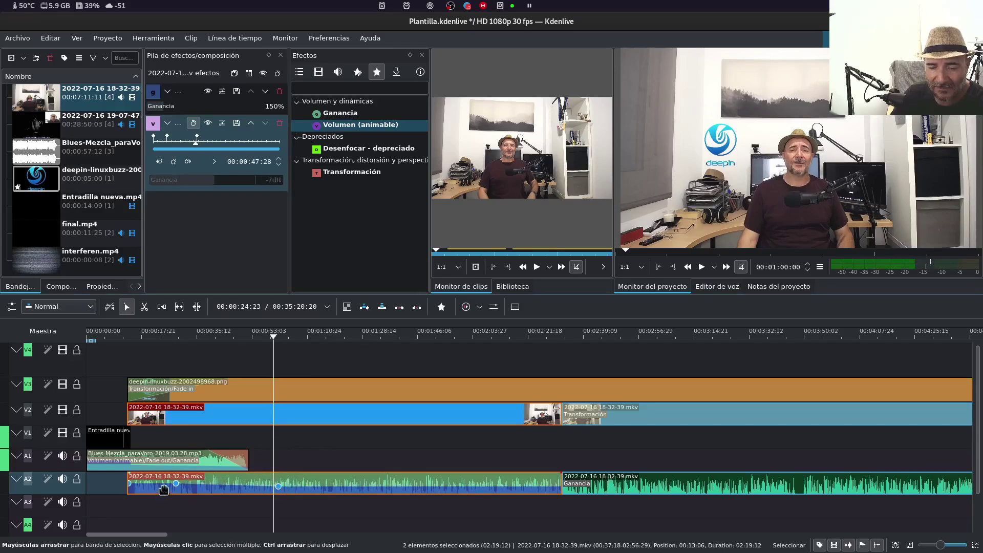
{"action": "left_click_drag", "start_coordinate": [176, 483], "coordinate": [178, 476]}
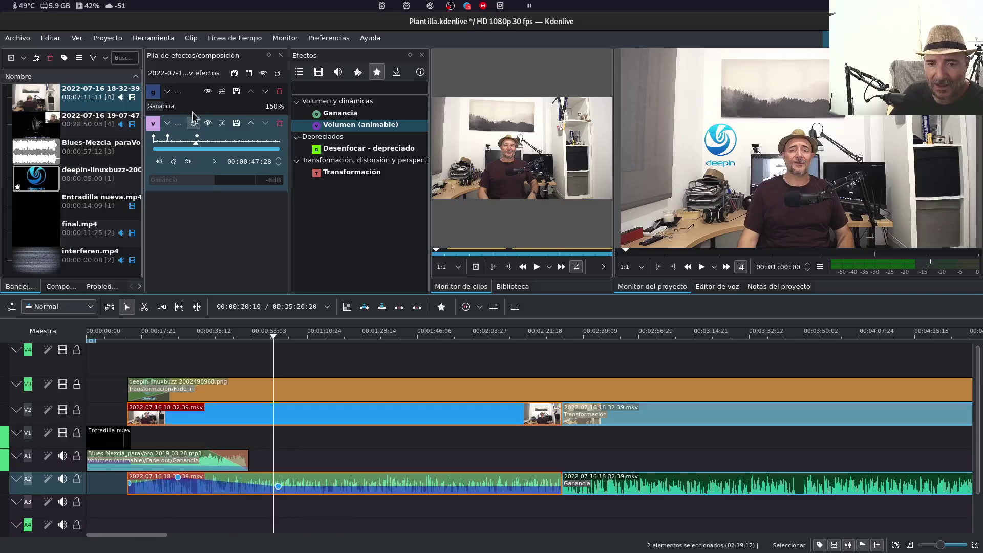
{"action": "left_click", "coordinate": [279, 123]}
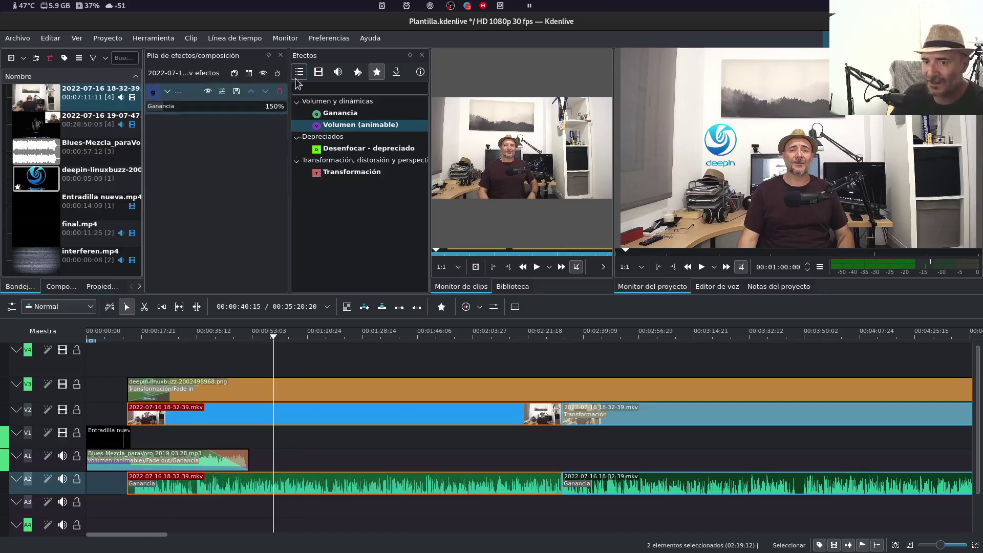
{"action": "left_click", "coordinate": [337, 114]}
Apply the Desenfocar - depreciado blur to the webcam clip on V2.
{"action": "left_click", "coordinate": [399, 152]}
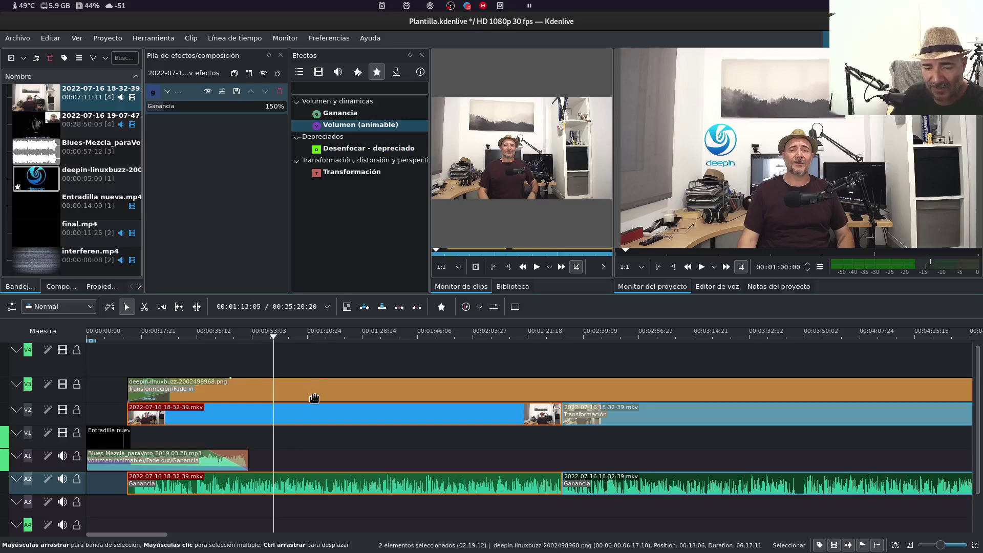
{"action": "left_click", "coordinate": [305, 412]}
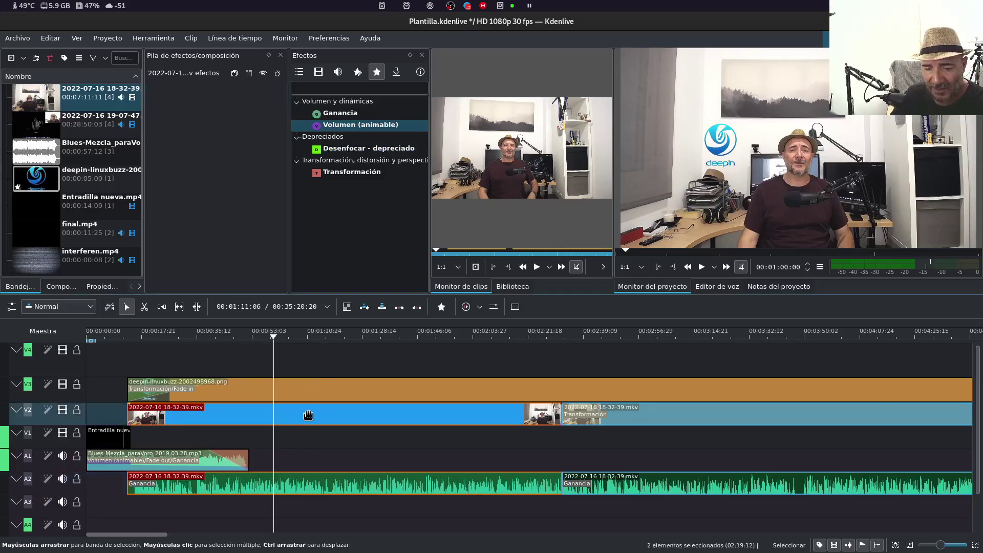
{"action": "double_click", "coordinate": [353, 149]}
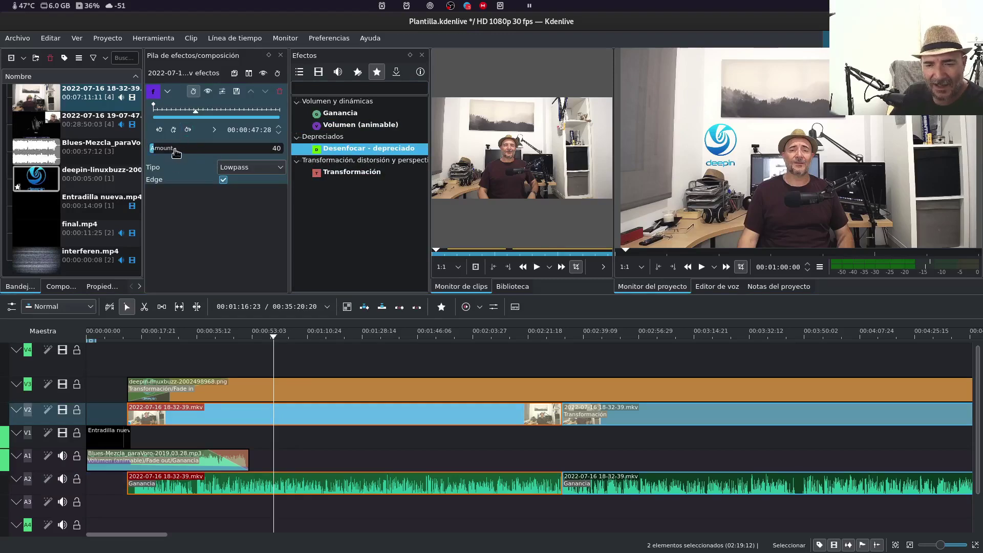
Try blur amounts of 536 and 604, lower it again, then delete the blur effect.
{"action": "left_click_drag", "start_coordinate": [175, 152], "coordinate": [210, 152]}
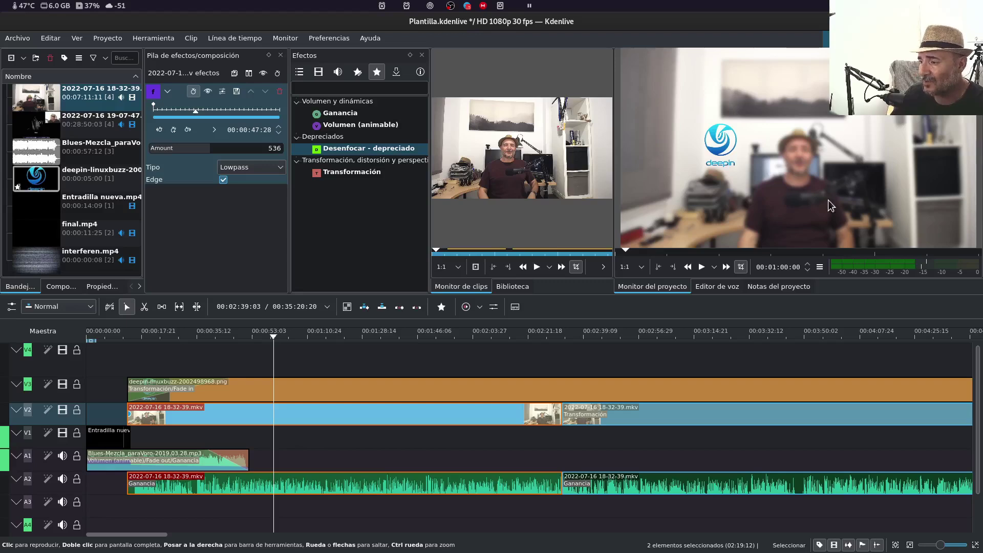
{"action": "left_click_drag", "start_coordinate": [218, 150], "coordinate": [172, 159]}
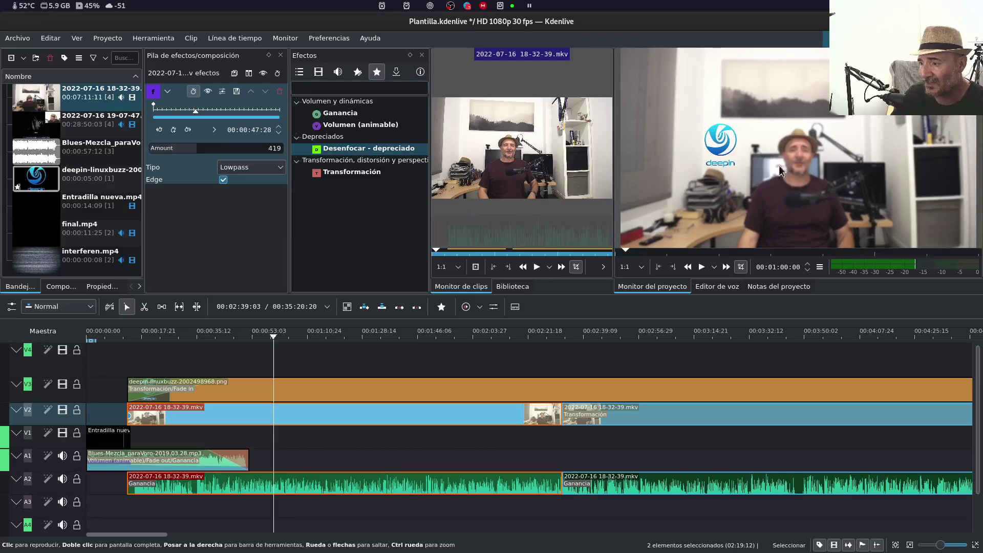
{"action": "left_click_drag", "start_coordinate": [194, 148], "coordinate": [180, 148]}
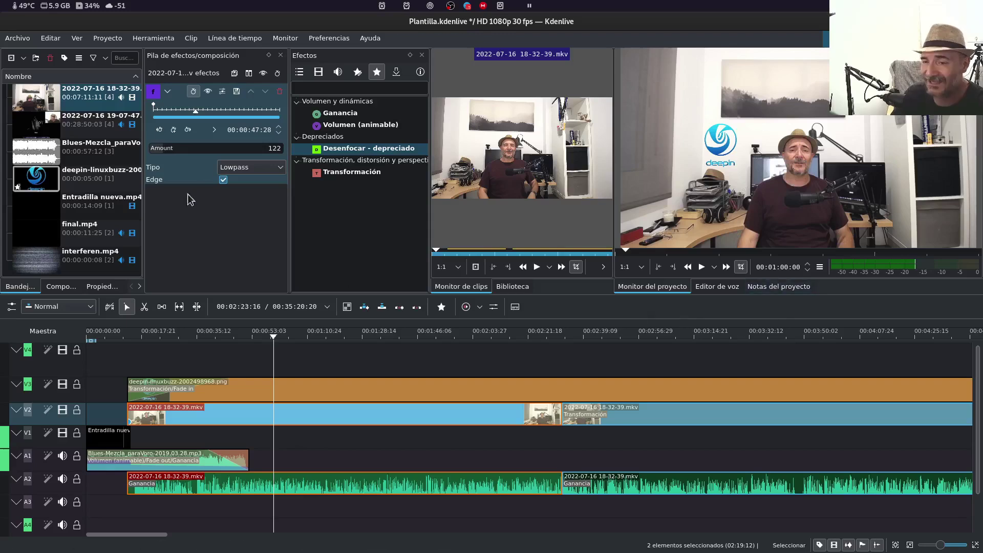
{"action": "left_click", "coordinate": [279, 92]}
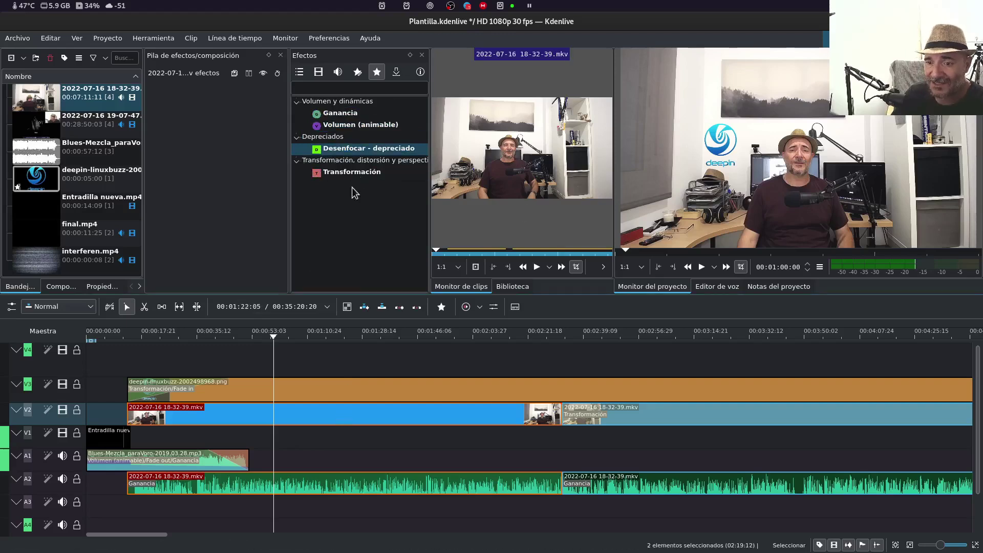
Apply Transformación, rotate the frame to about -204° and back to 360, then shrink it top-right.
{"action": "double_click", "coordinate": [357, 176]}
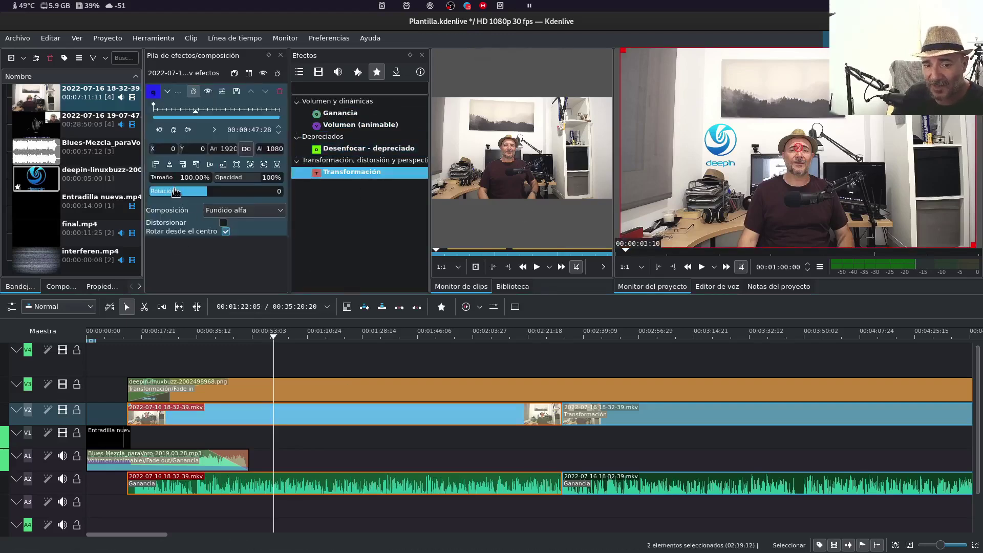
{"action": "left_click_drag", "start_coordinate": [175, 191], "coordinate": [179, 190]}
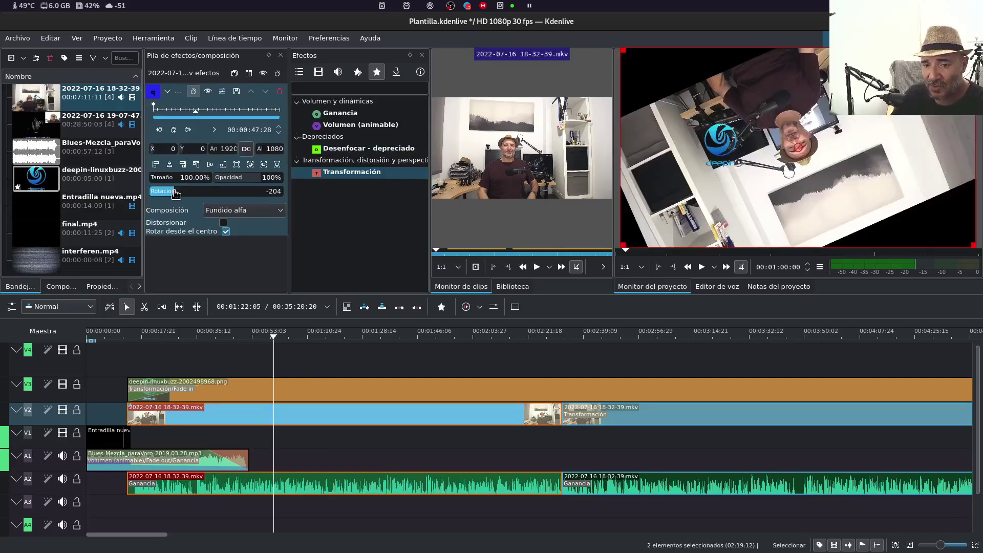
{"action": "left_click_drag", "start_coordinate": [175, 193], "coordinate": [164, 199]}
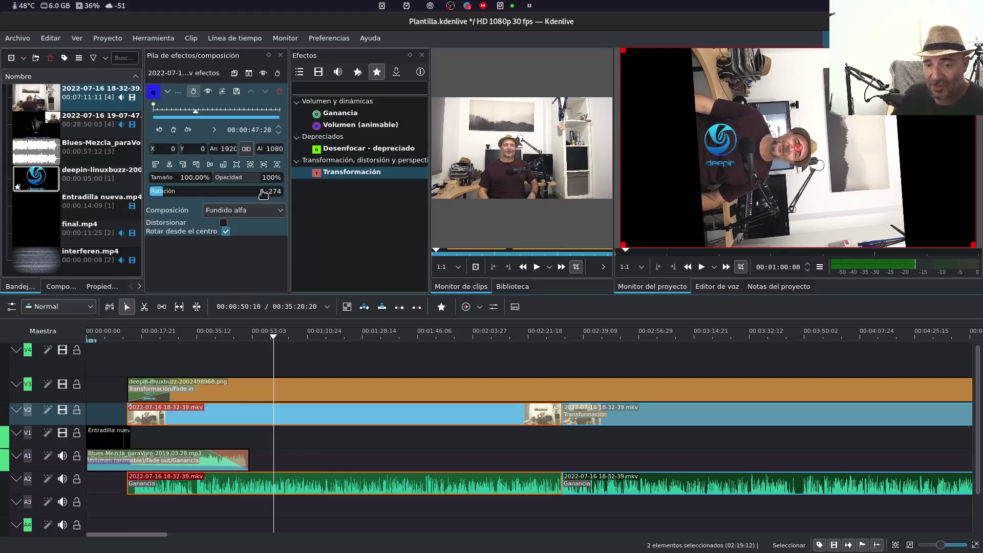
{"action": "left_click_drag", "start_coordinate": [263, 193], "coordinate": [284, 194]}
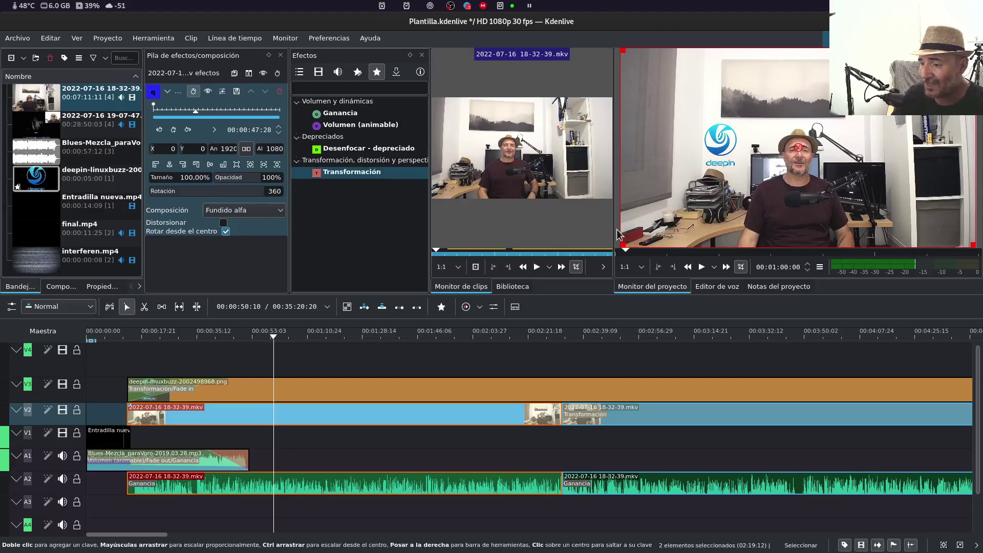
{"action": "left_click_drag", "start_coordinate": [620, 243], "coordinate": [720, 145]}
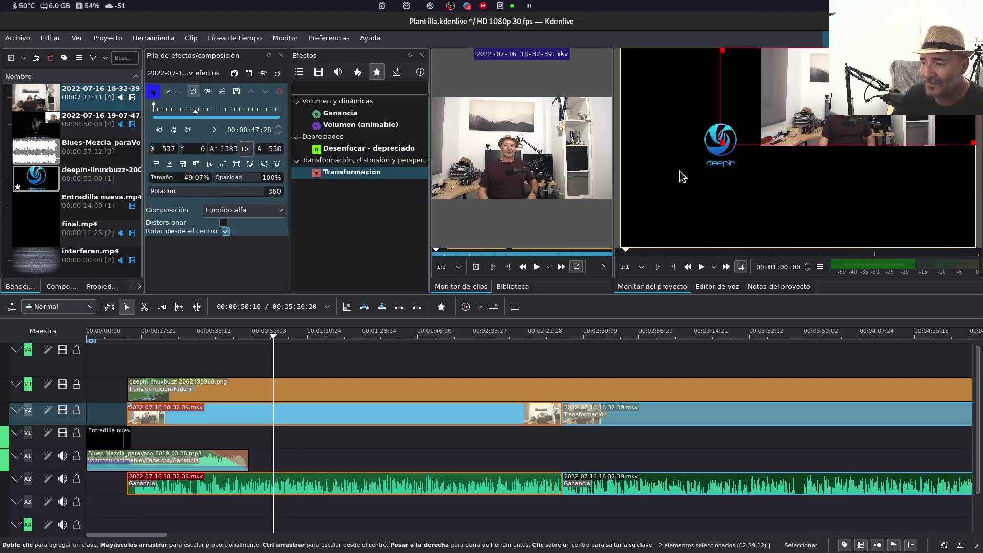
Reset the Transformación size to 100% and the X/Y position to 0.
{"action": "left_click", "coordinate": [185, 178]}
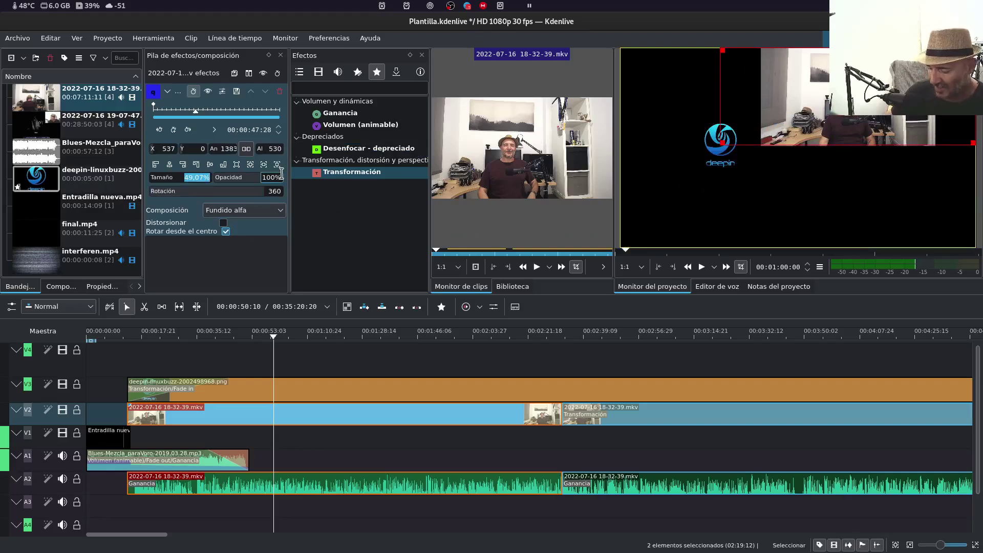
{"action": "type", "text": "10"}
{"action": "key", "text": "Return"}
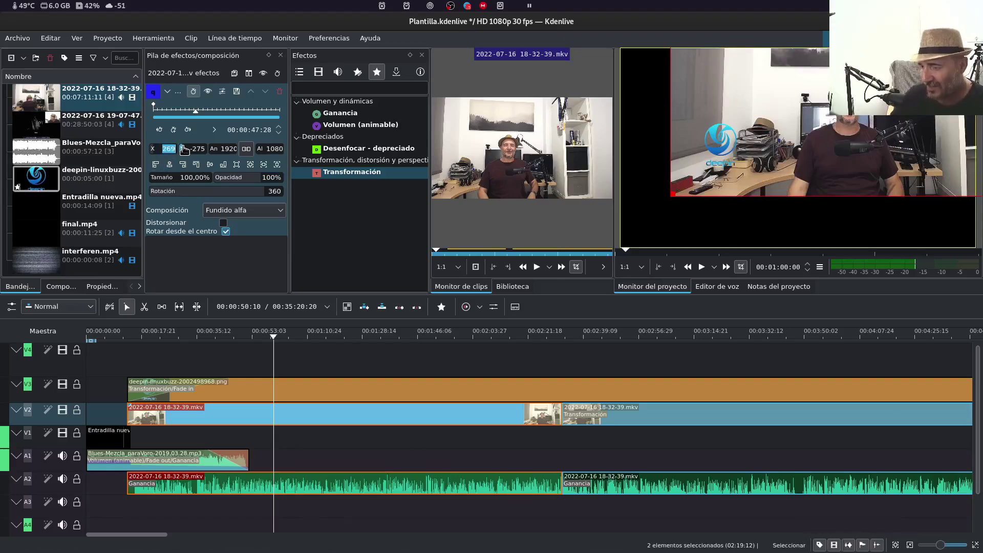
{"action": "type", "text": "0"}
{"action": "key", "text": "Return"}
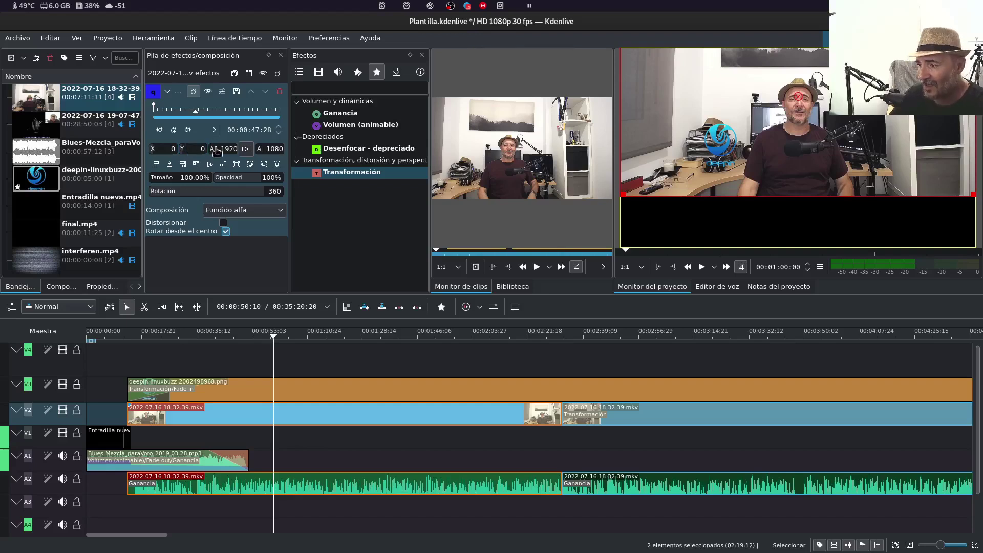
{"action": "key", "text": "Return"}
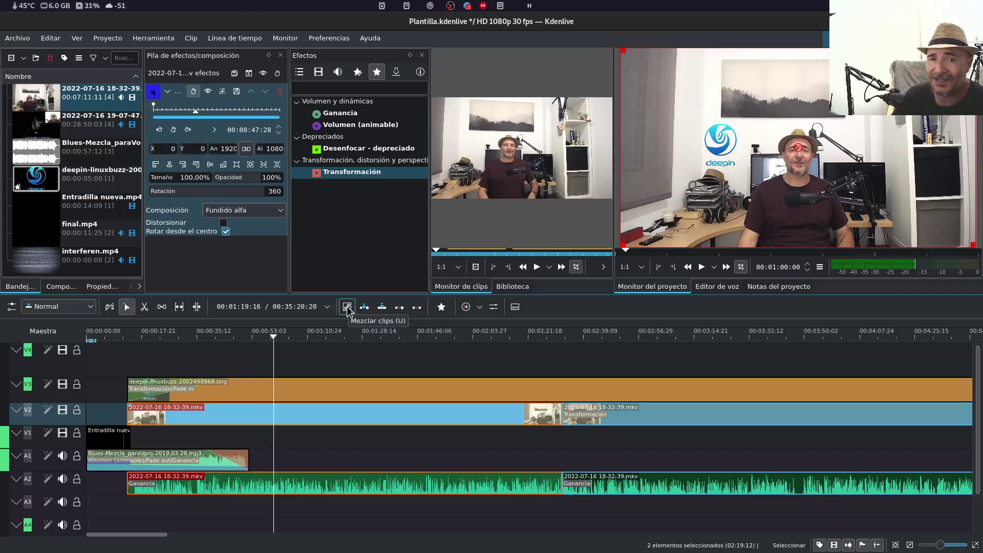
Preview the Transformación keyframes, then set Tamaño to 500% at the clip's final keyframe (00:02:20:15).
{"action": "left_click", "coordinate": [279, 110]}
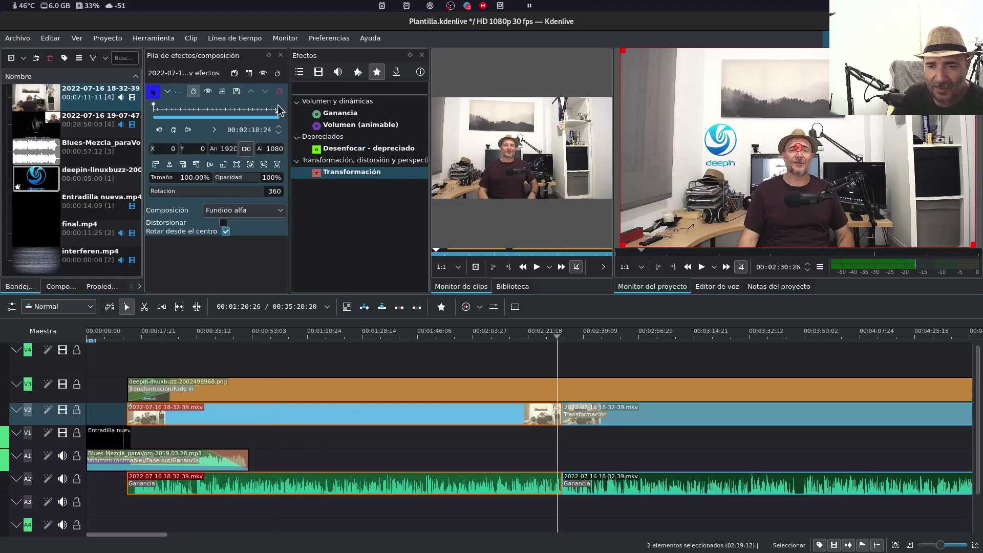
{"action": "left_click", "coordinate": [155, 109]}
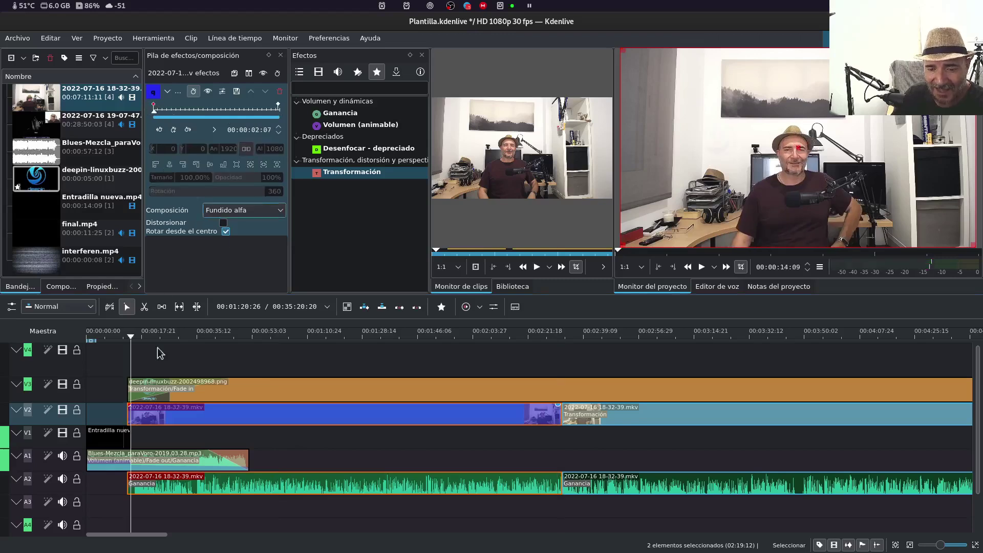
{"action": "left_click", "coordinate": [154, 107]}
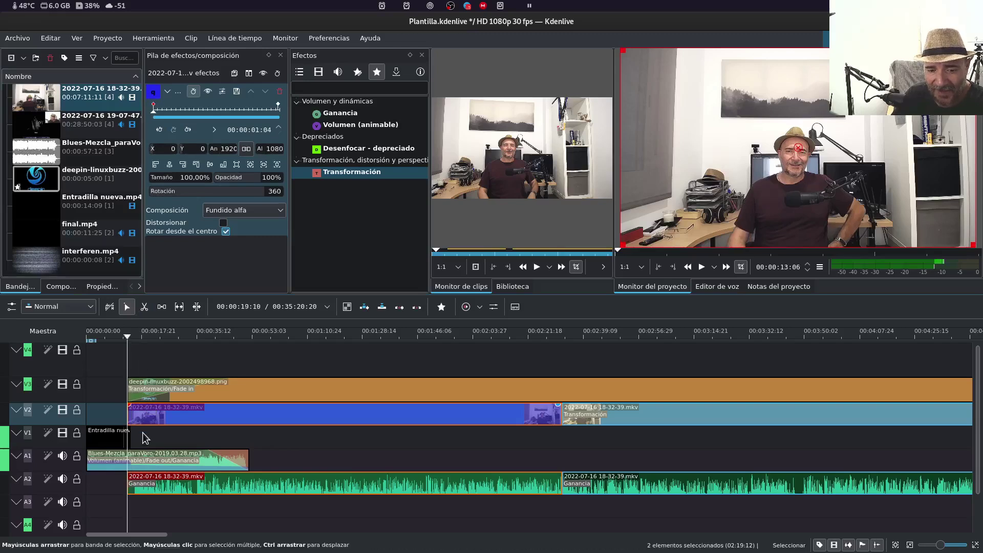
{"action": "left_click", "coordinate": [194, 108]}
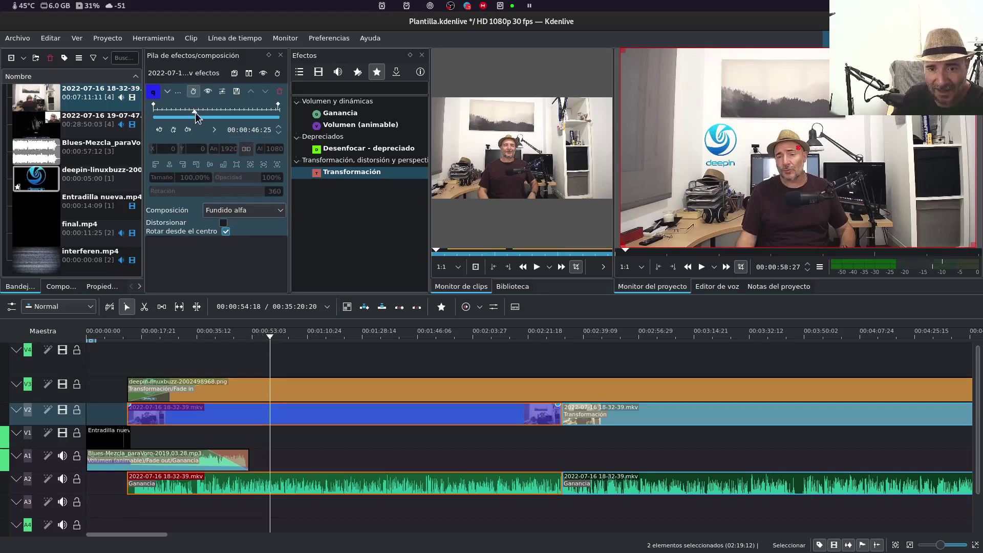
{"action": "left_click_drag", "start_coordinate": [194, 116], "coordinate": [138, 120]}
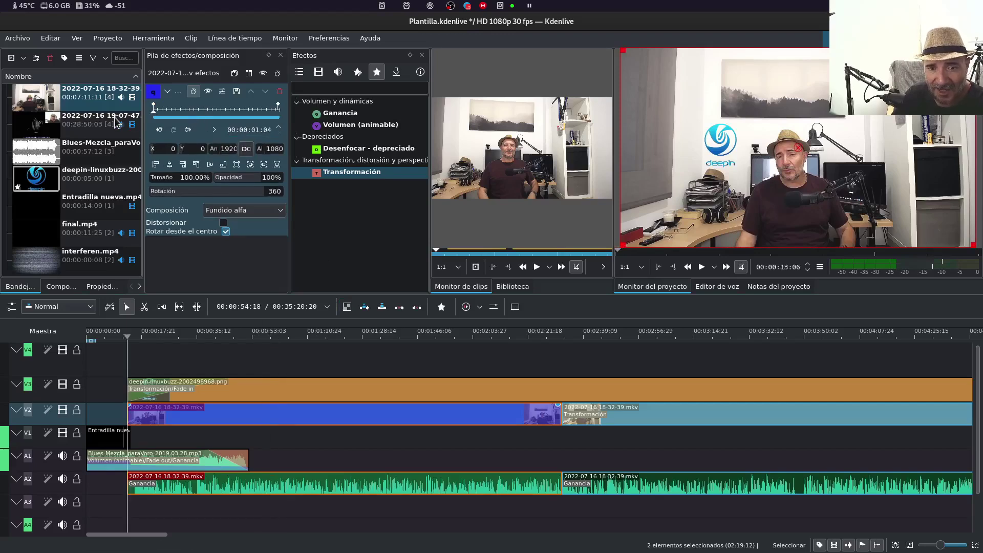
{"action": "left_click", "coordinate": [280, 106]}
{"action": "type", "text": "500"}
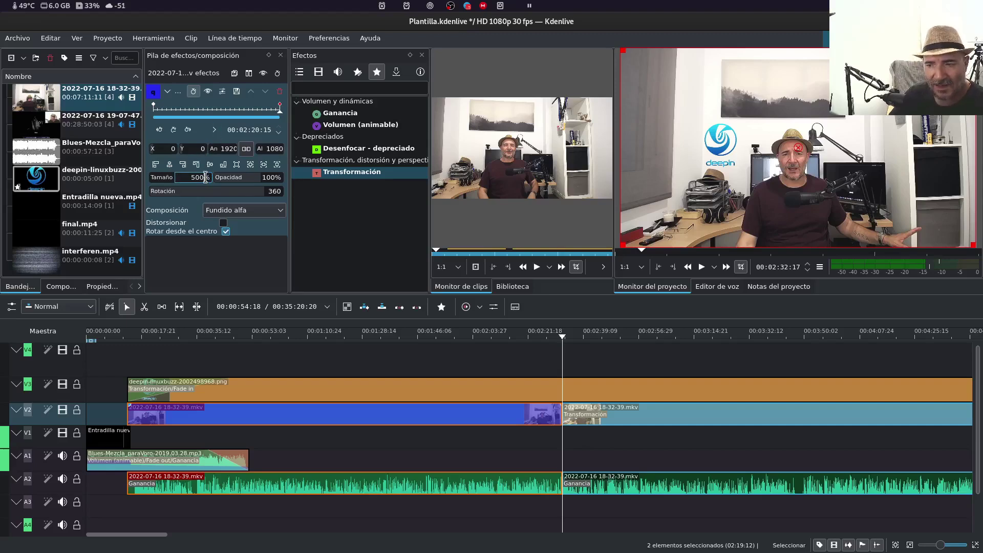
{"action": "key", "text": "Return"}
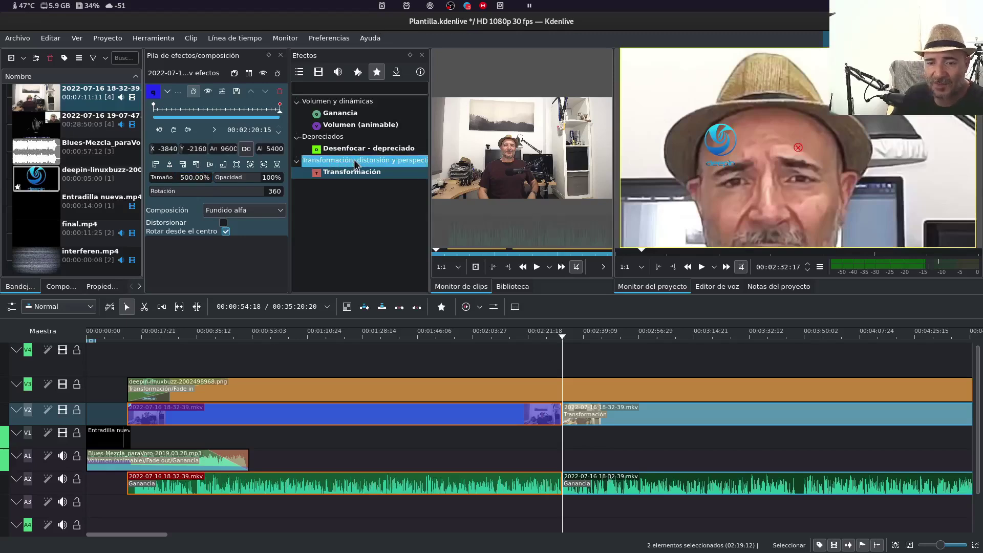
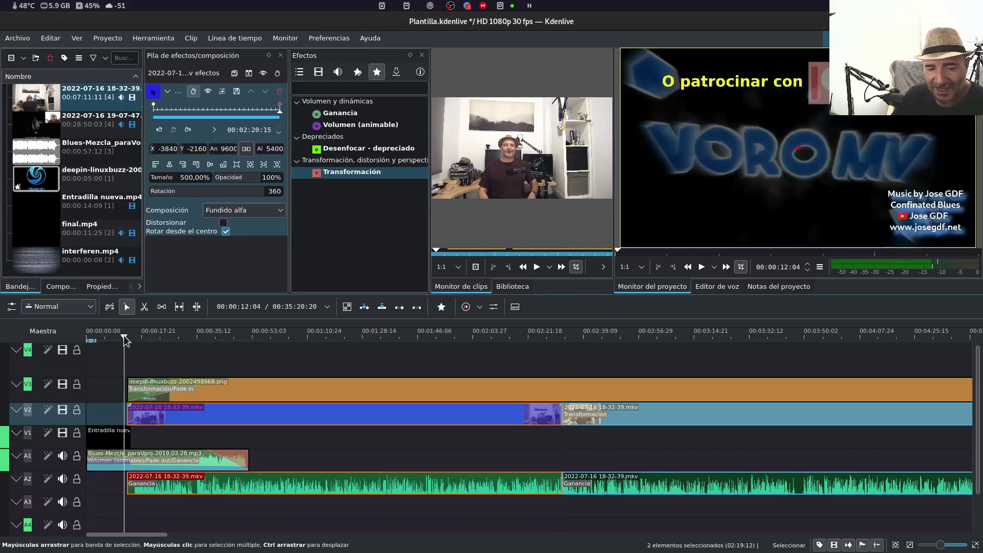
Preview the zoom, go to the Transformación keyframe at 00:01:31:12, and set its size to 25%.
{"action": "key", "text": "space"}
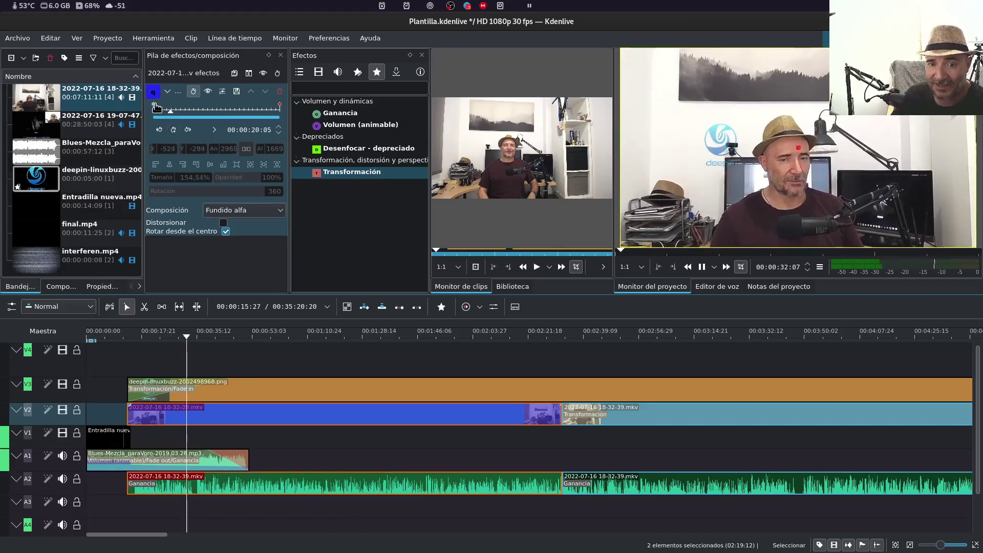
{"action": "left_click", "coordinate": [186, 109]}
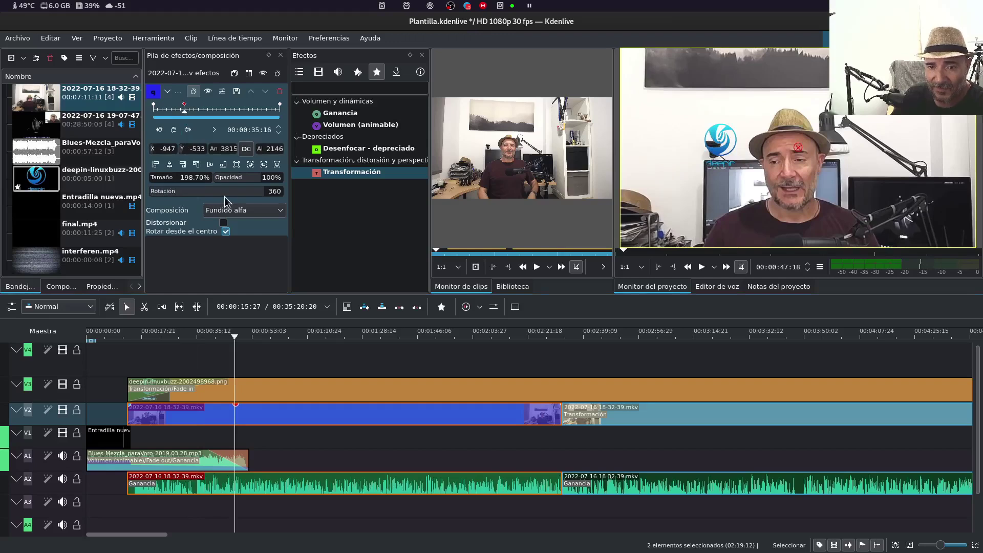
{"action": "key", "text": "Up"}
{"action": "key", "text": "Up"}
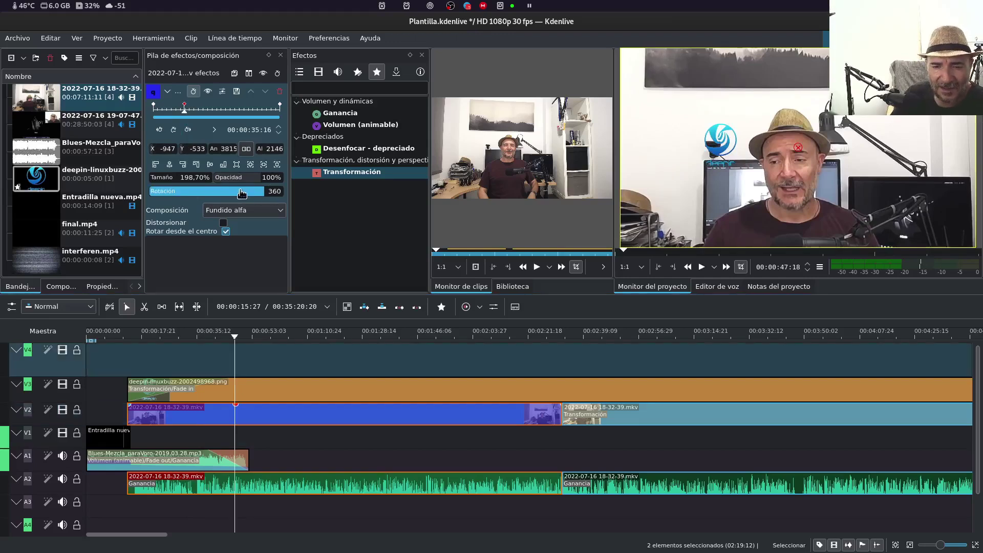
{"action": "left_click", "coordinate": [177, 178]}
{"action": "type", "text": "150"}
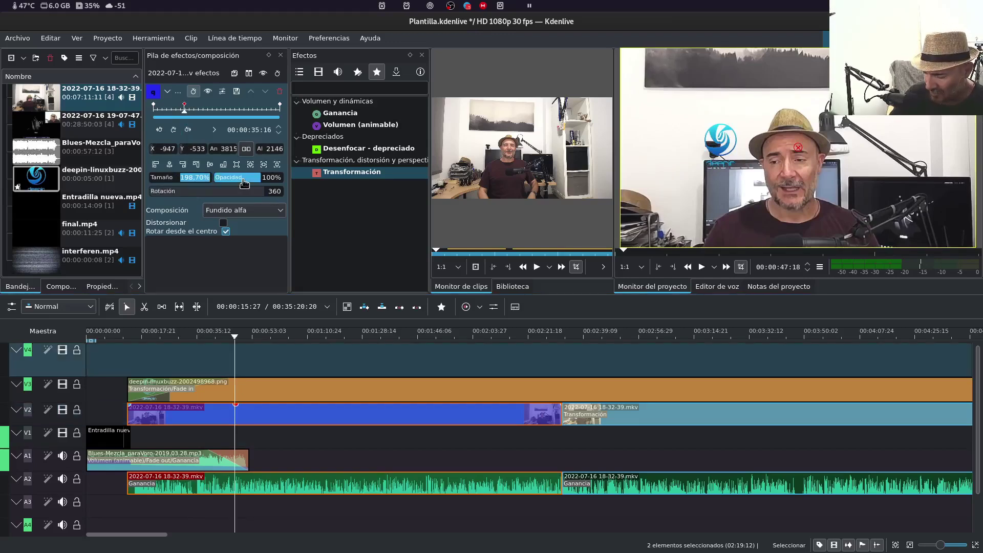
{"action": "left_click", "coordinate": [235, 107]}
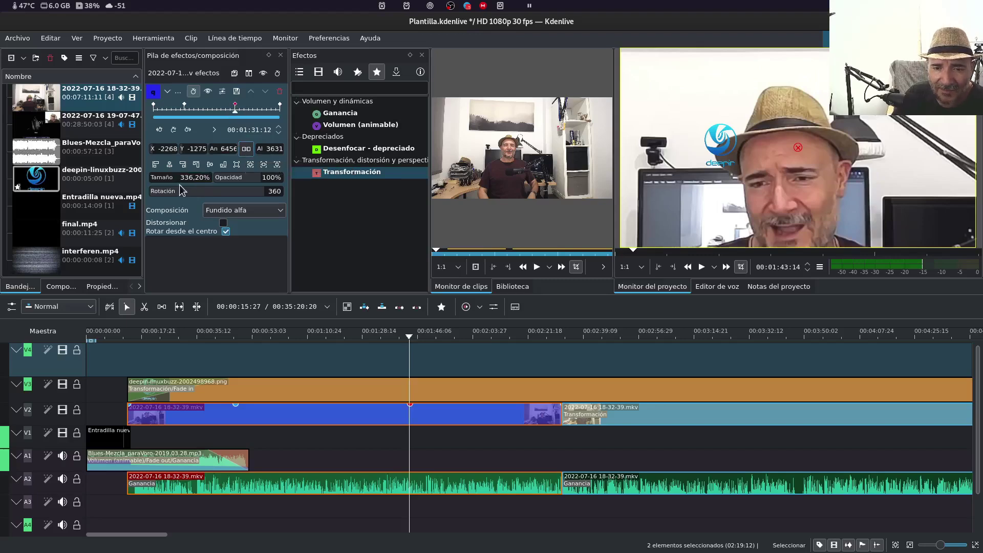
{"action": "left_click_drag", "start_coordinate": [181, 177], "coordinate": [226, 182]}
{"action": "type", "text": "25"}
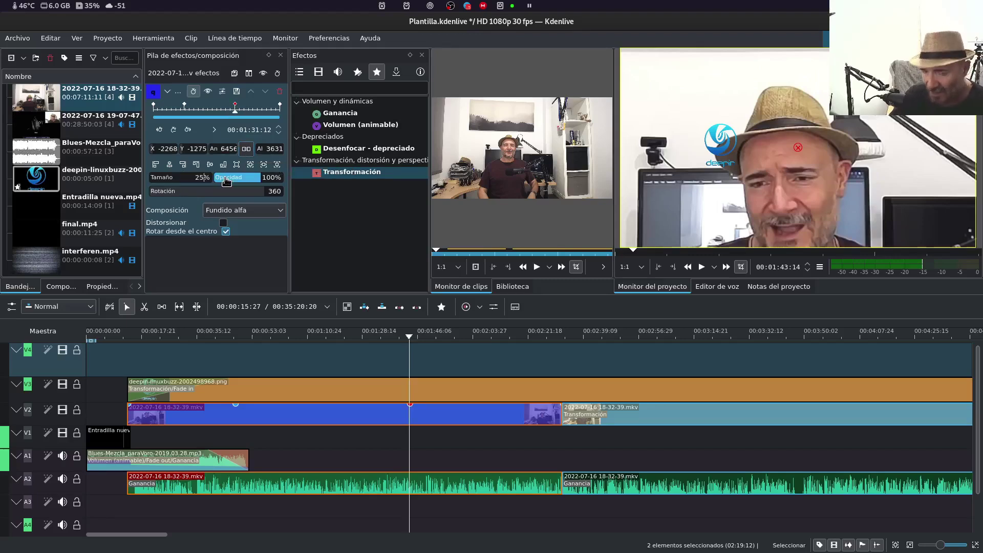
{"action": "key", "text": "Return"}
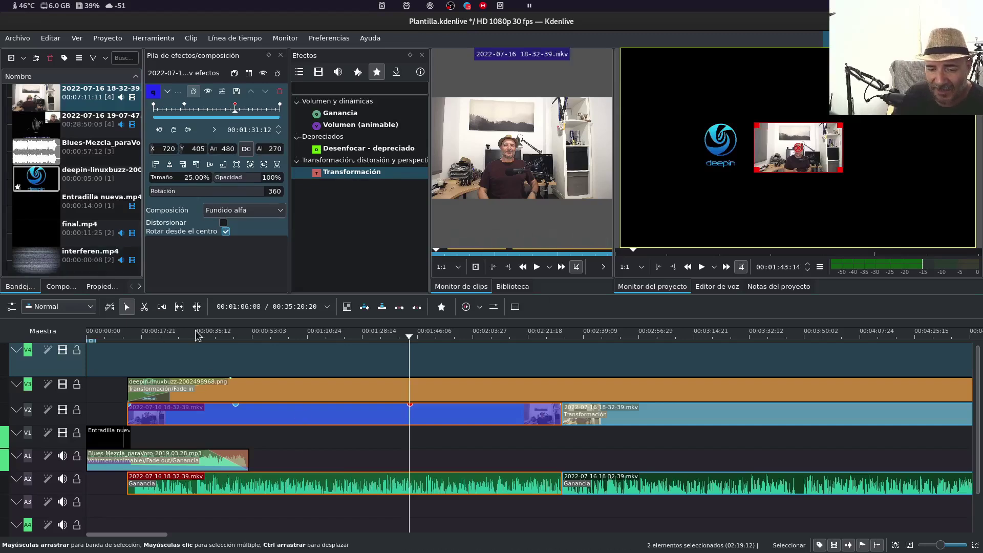
{"action": "left_click", "coordinate": [120, 338]}
{"action": "key", "text": "space"}
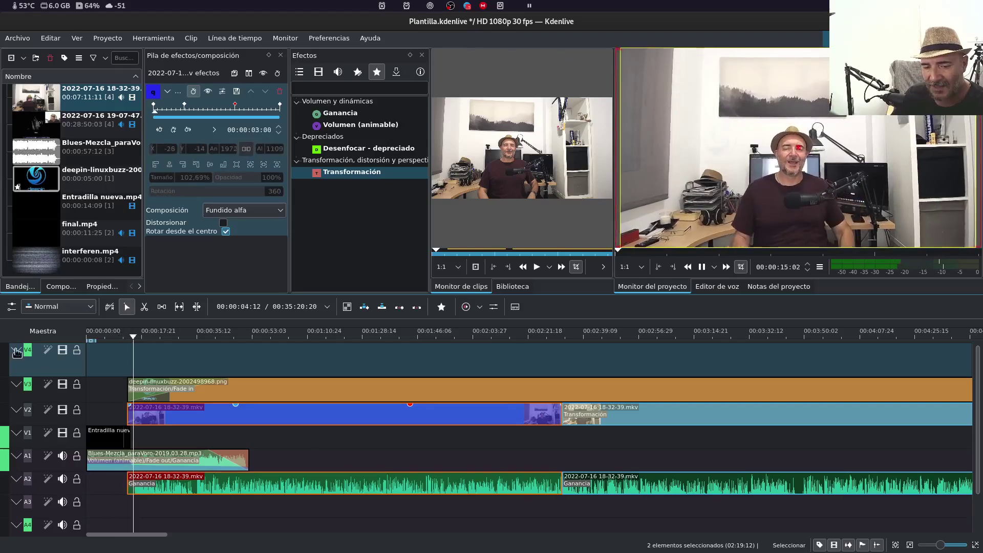
{"action": "left_click", "coordinate": [216, 333]}
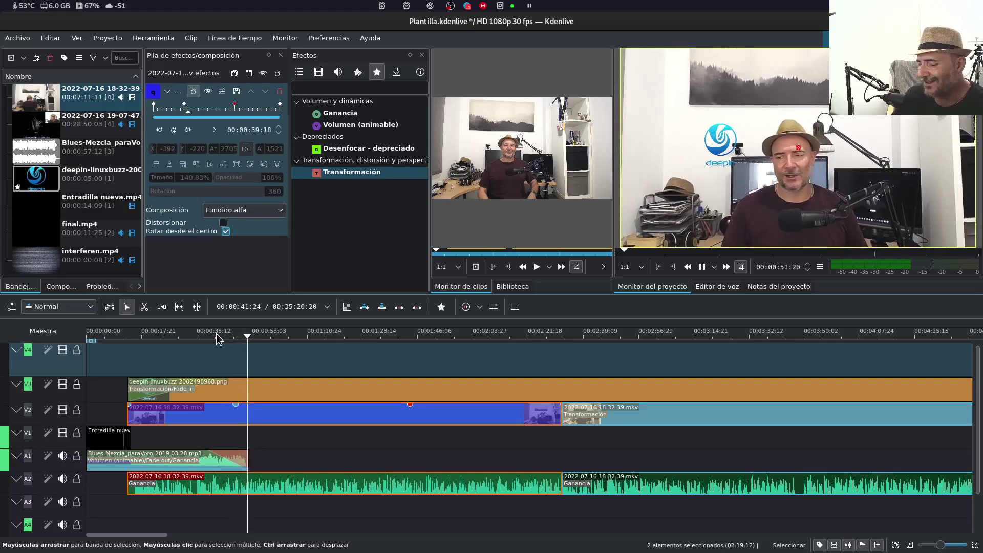
{"action": "left_click", "coordinate": [393, 335]}
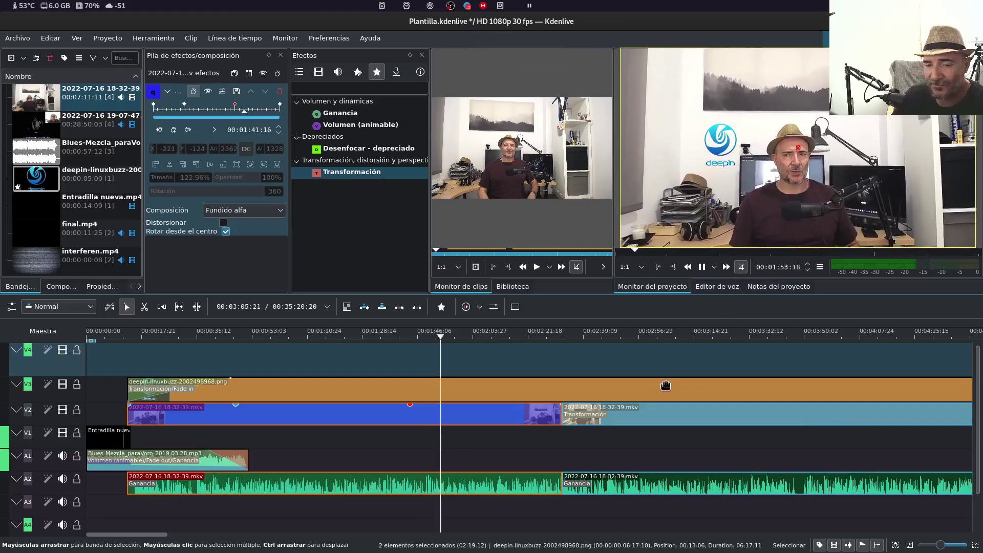
{"action": "key", "text": "space"}
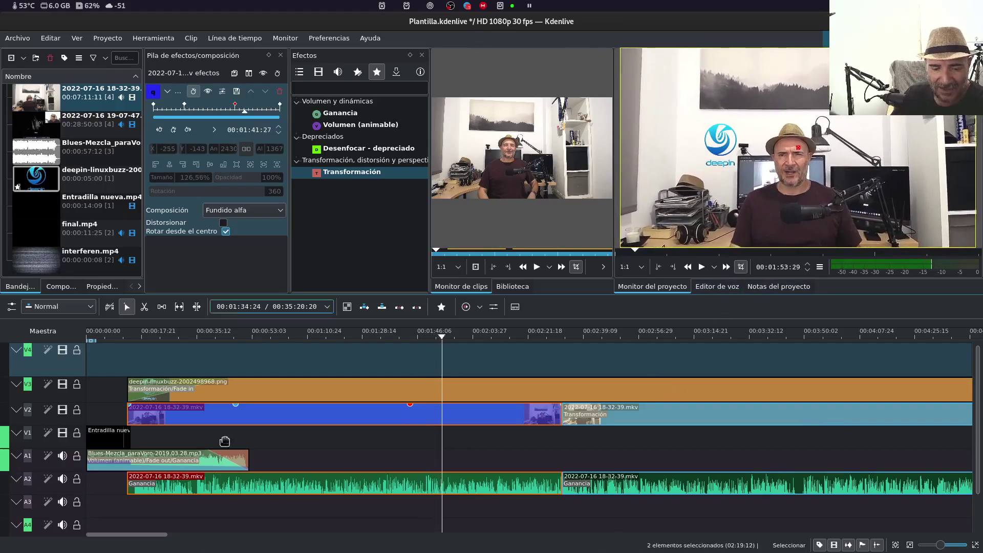
{"action": "left_click_drag", "start_coordinate": [145, 534], "coordinate": [482, 552]}
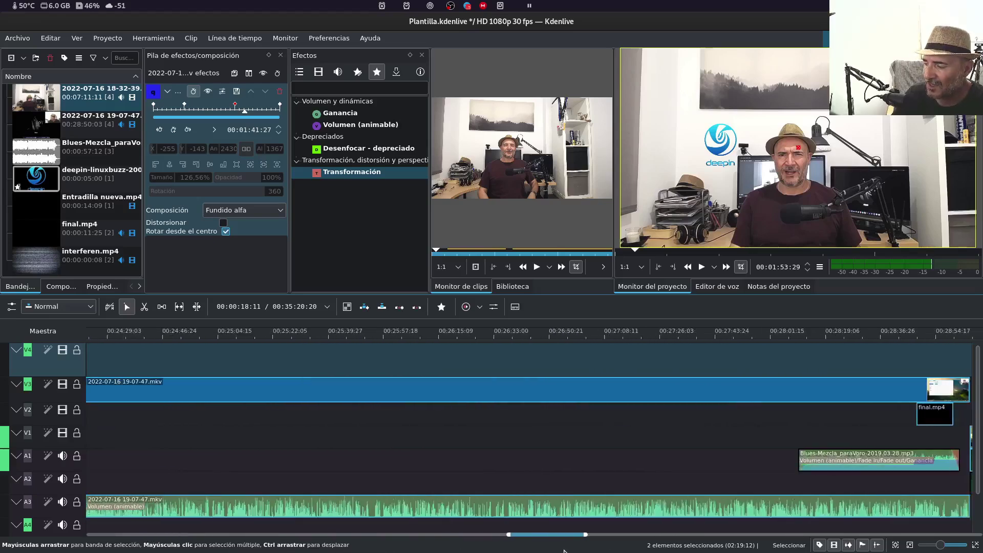
{"action": "left_click_drag", "start_coordinate": [478, 534], "coordinate": [164, 534]}
{"action": "scroll", "coordinate": [156, 467], "scroll_direction": "up", "scroll_amount": 3}
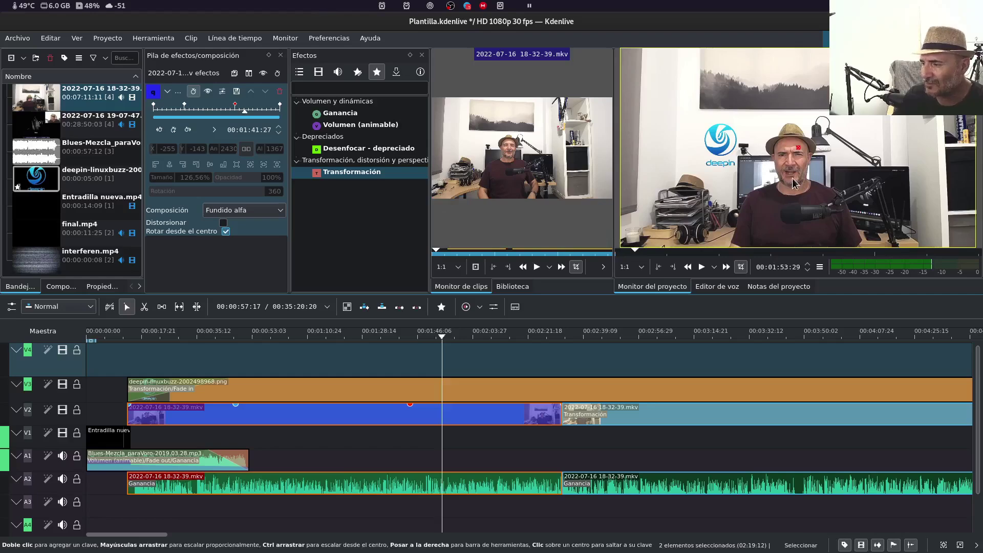
{"action": "left_click", "coordinate": [403, 336]}
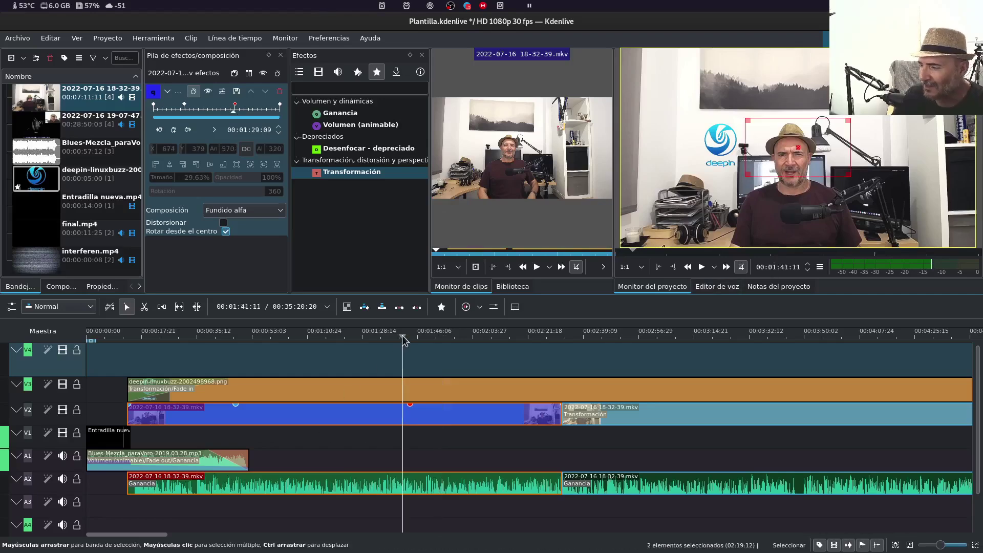
{"action": "left_click", "coordinate": [645, 337]}
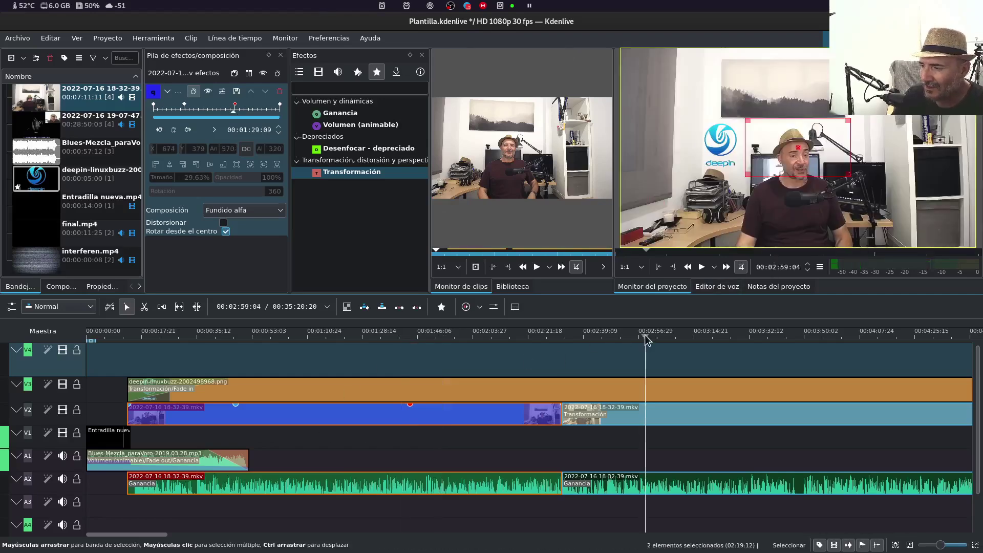
{"action": "left_click", "coordinate": [776, 337]}
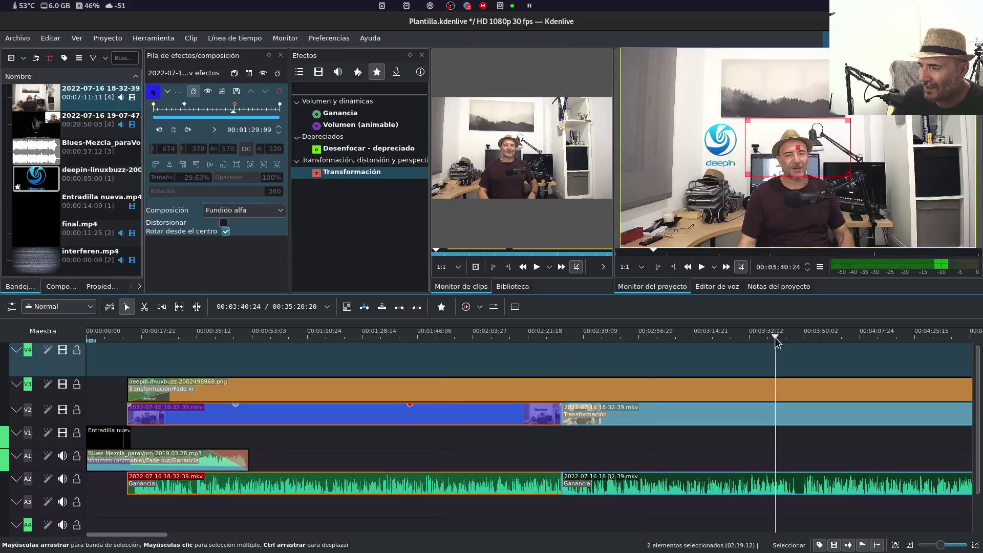
{"action": "left_click", "coordinate": [914, 336]}
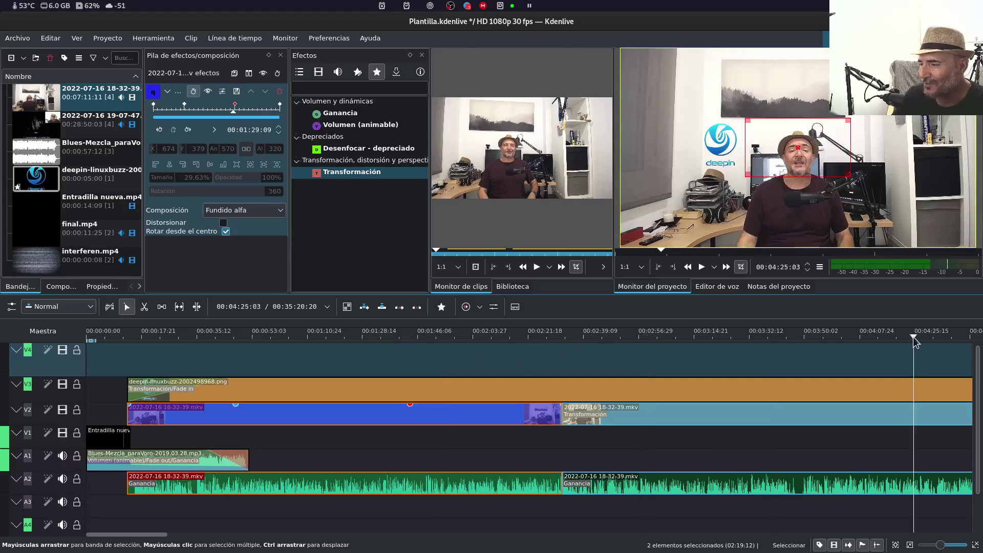
{"action": "left_click", "coordinate": [879, 339]}
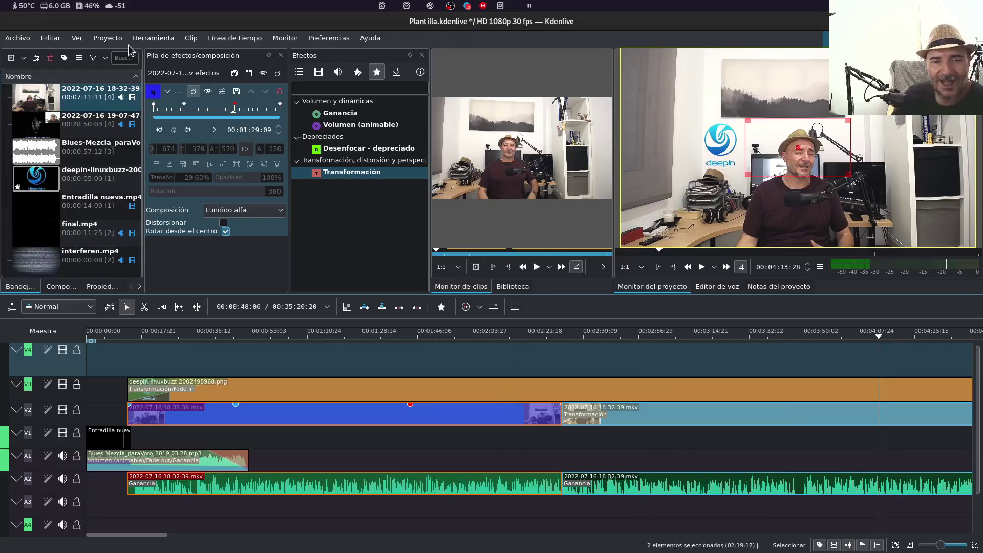
{"action": "left_click", "coordinate": [106, 40]}
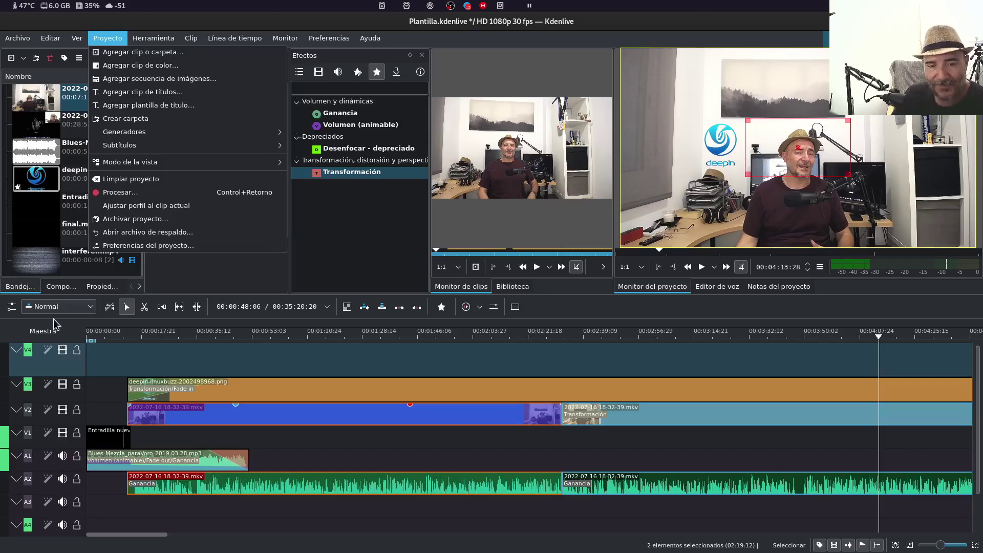
Open Proyecto > Procesar, move the render dialog aside, and open the downloadable render profiles catalogue.
{"action": "left_click", "coordinate": [169, 195]}
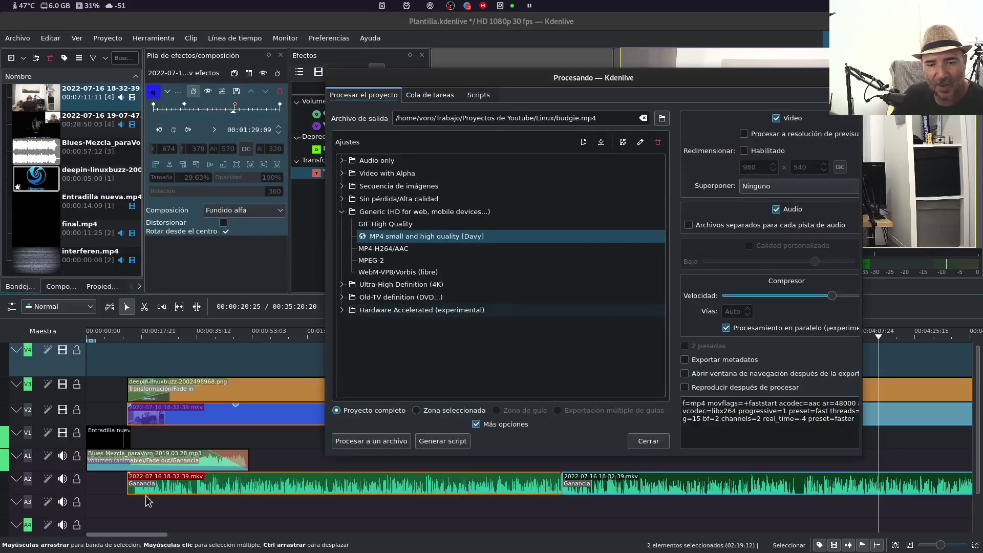
{"action": "mouse_move", "coordinate": [555, 72]}
{"action": "left_mouse_down"}
{"action": "mouse_move", "coordinate": [323, 59]}
{"action": "mouse_move", "coordinate": [388, 53]}
{"action": "left_mouse_up"}
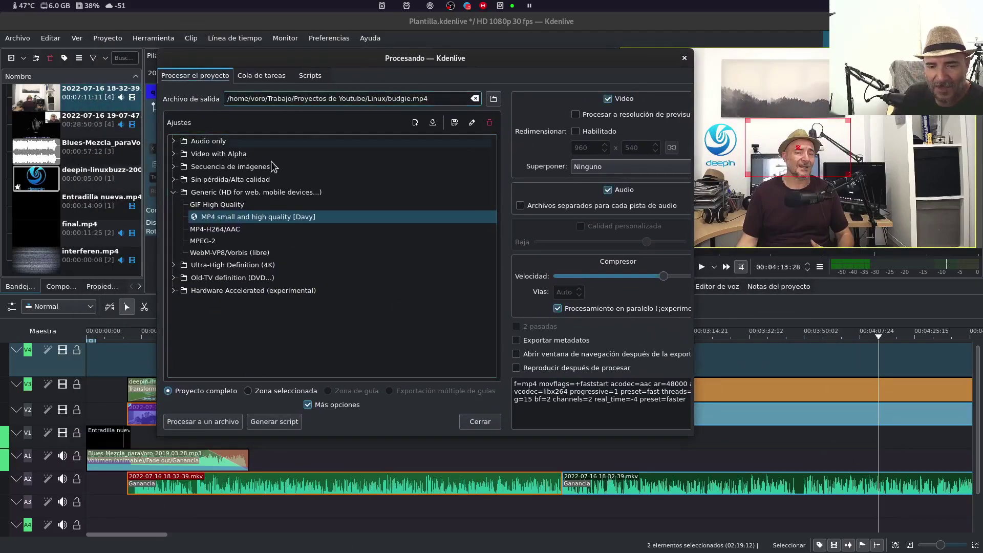
{"action": "left_click", "coordinate": [433, 123]}
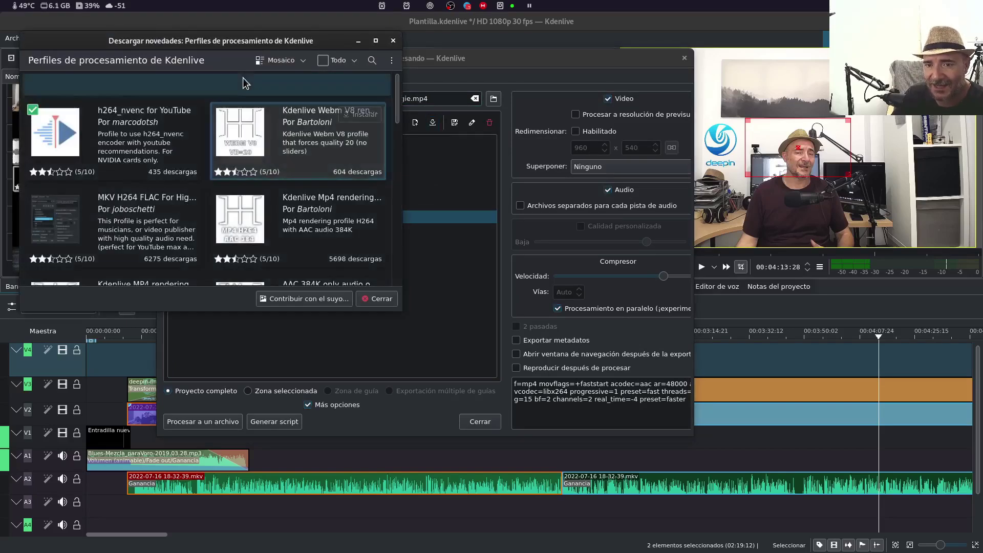
Reposition the profiles catalogue, filter it to Instalado, and open the high-quality MP4 profile's details.
{"action": "mouse_move", "coordinate": [197, 69]}
{"action": "left_mouse_down"}
{"action": "mouse_move", "coordinate": [465, 311]}
{"action": "mouse_move", "coordinate": [233, 87]}
{"action": "left_mouse_up"}
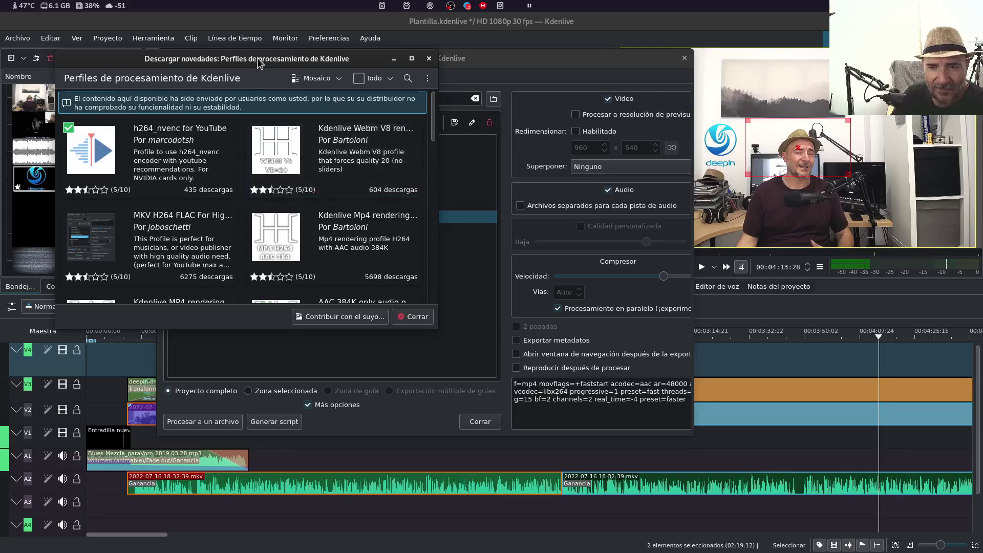
{"action": "left_click_drag", "start_coordinate": [257, 62], "coordinate": [285, 343]}
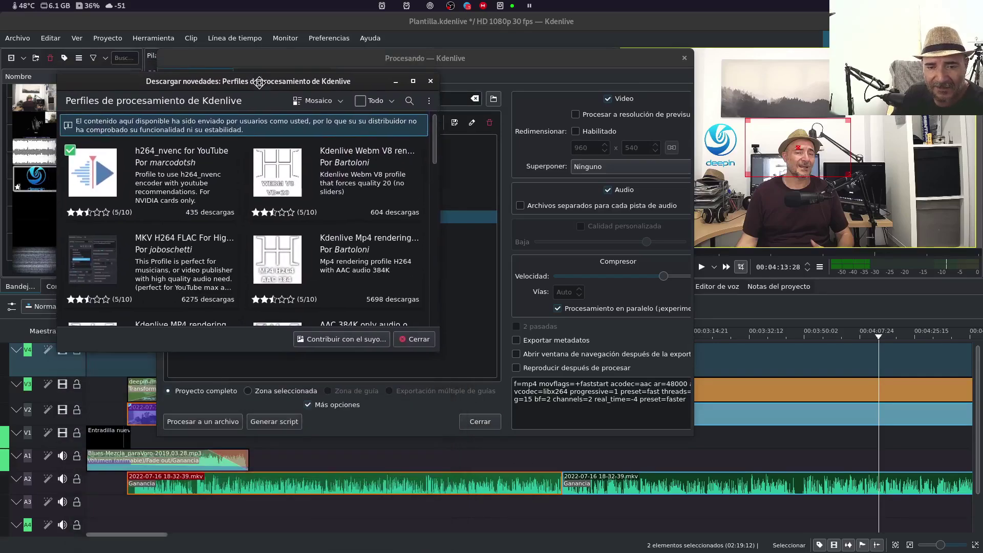
{"action": "left_click_drag", "start_coordinate": [285, 342], "coordinate": [261, 78]}
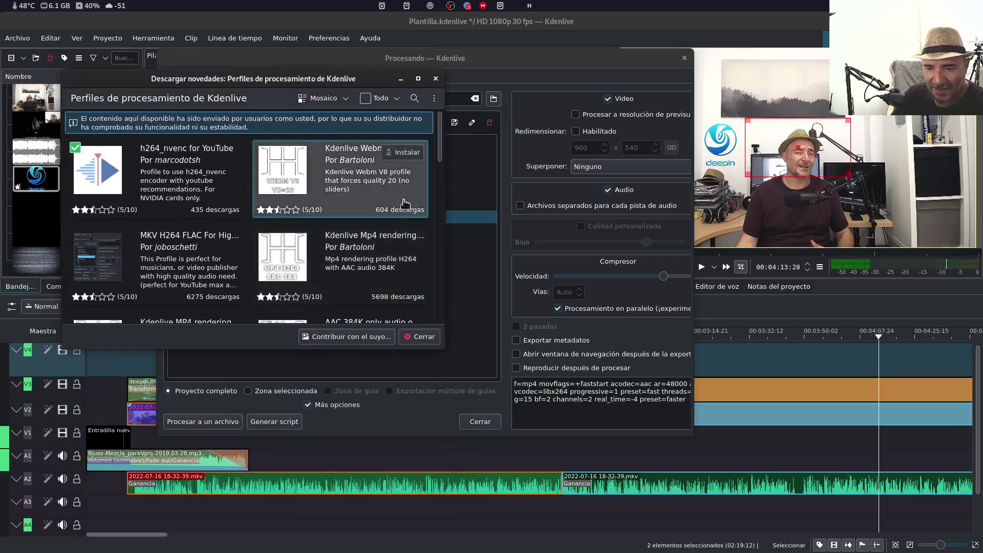
{"action": "left_click", "coordinate": [365, 98]}
{"action": "left_click", "coordinate": [164, 190]}
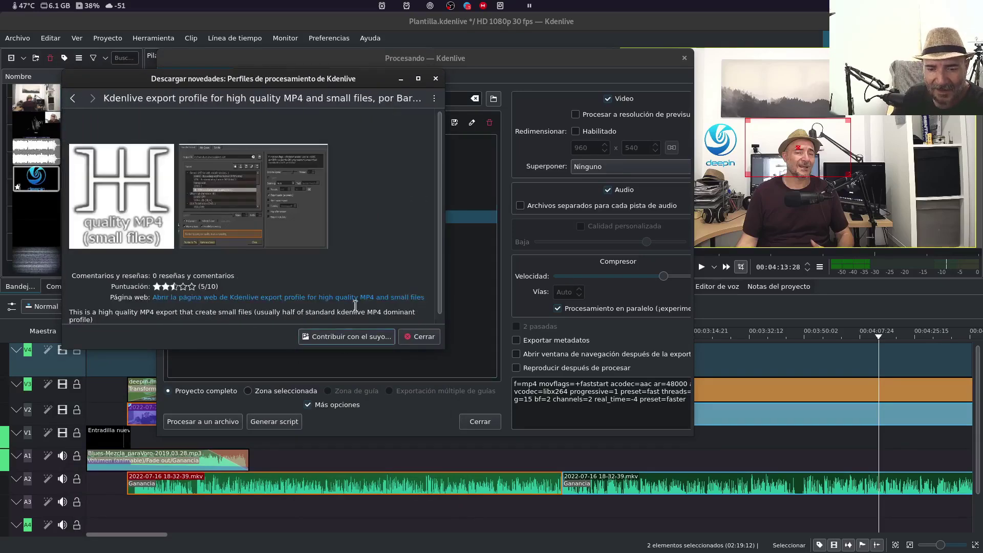
View the MP4 profile's enlarged screenshot, close the catalogue, and select the encoding parameters text.
{"action": "left_click", "coordinate": [231, 196]}
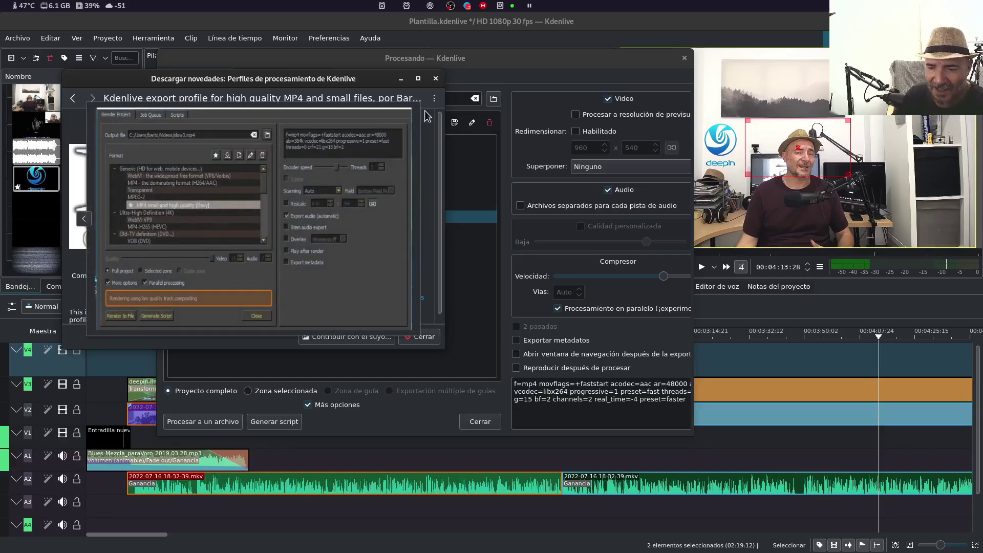
{"action": "left_click", "coordinate": [435, 78]}
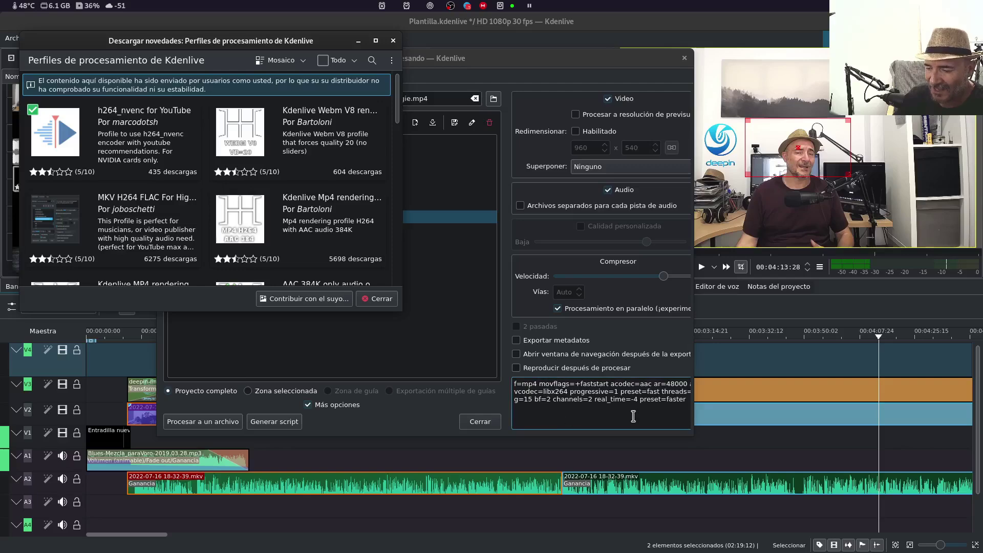
{"action": "key", "text": "Escape"}
{"action": "left_click_drag", "start_coordinate": [634, 416], "coordinate": [515, 383]}
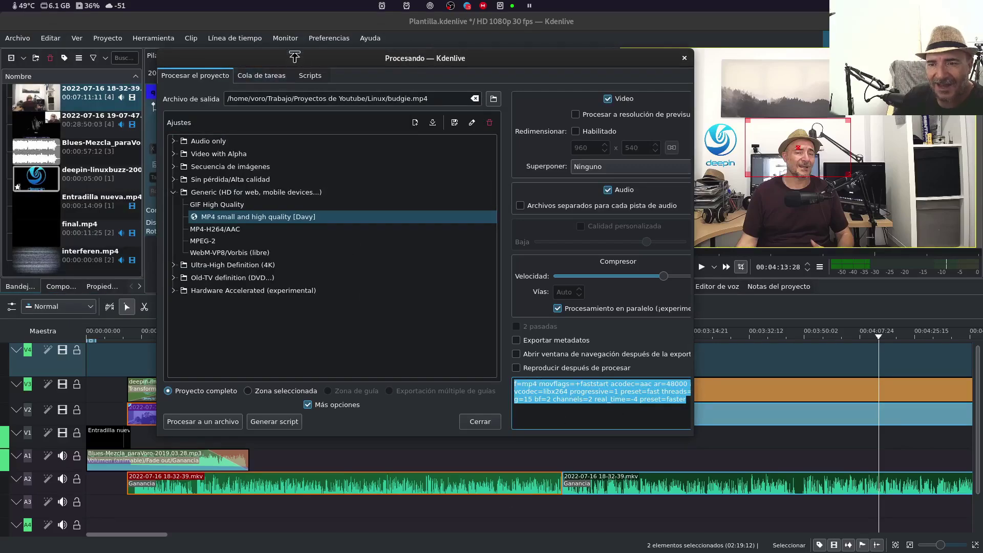
Expand the Ultra-High Definition (4K) group to list its HEVC, AV1 and VP9 presets.
{"action": "mouse_move", "coordinate": [318, 65]}
{"action": "left_mouse_down"}
{"action": "mouse_move", "coordinate": [349, 66]}
{"action": "mouse_move", "coordinate": [300, 70]}
{"action": "left_mouse_up"}
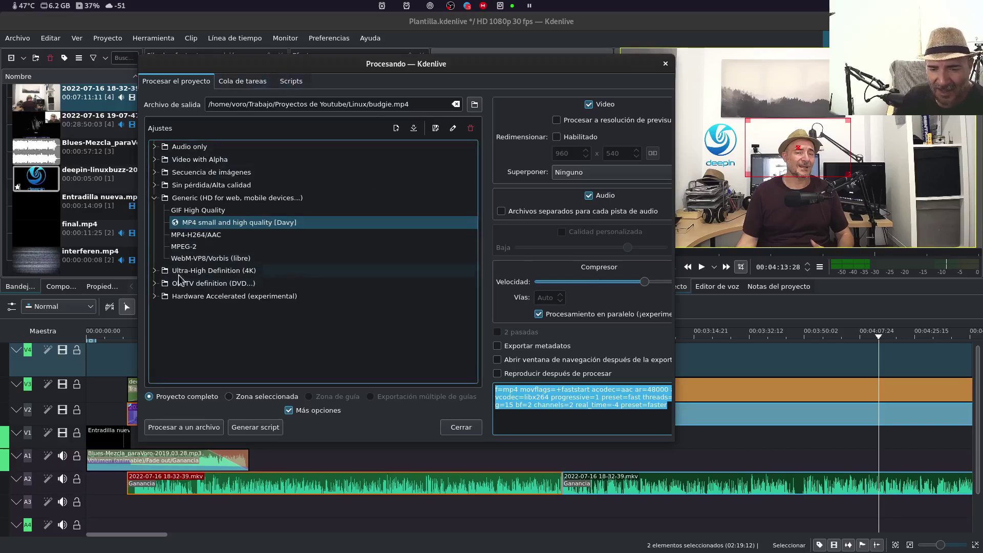
{"action": "left_click", "coordinate": [154, 271]}
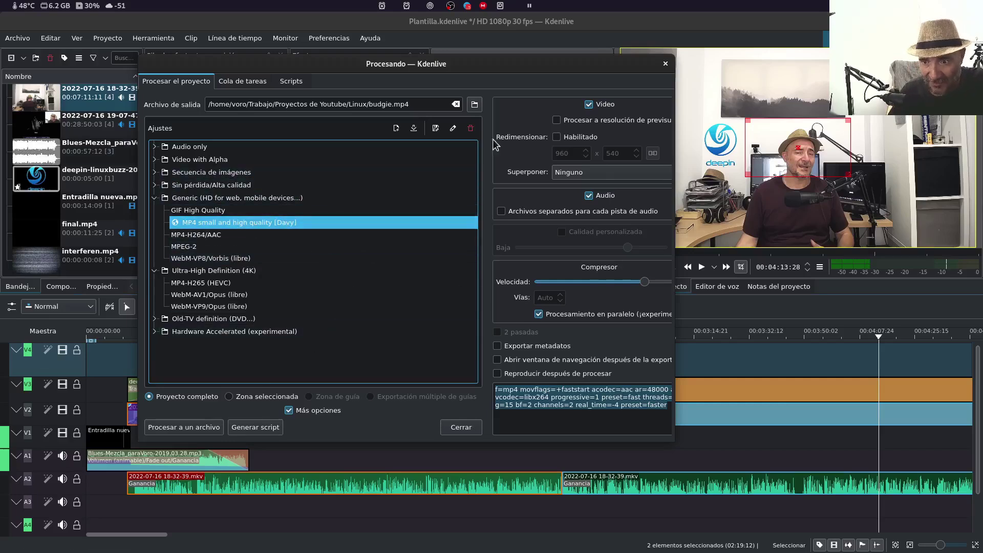
Save the render output as sdaasddaas.mp4 in the Proyectos de Youtube/Linux folder.
{"action": "left_click", "coordinate": [476, 105]}
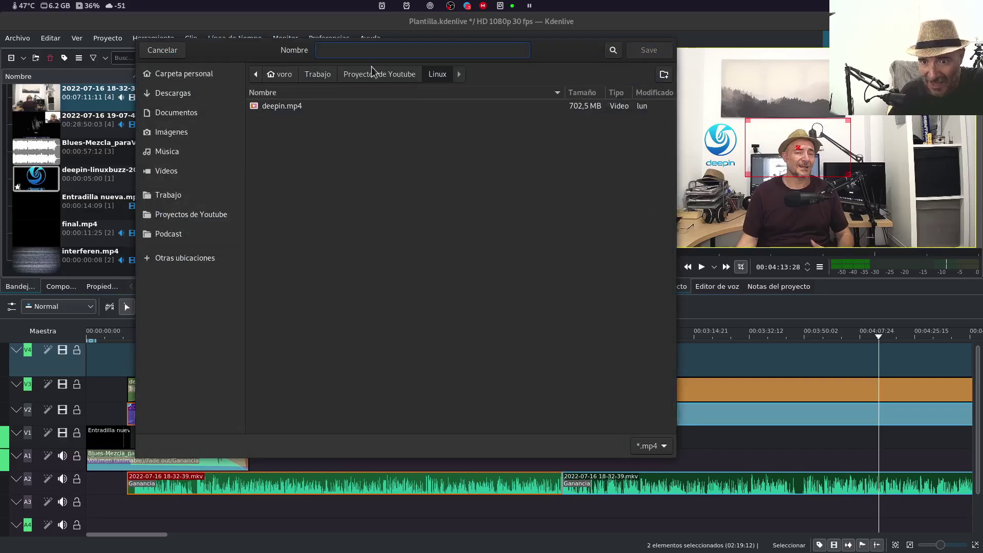
{"action": "left_click", "coordinate": [392, 76]}
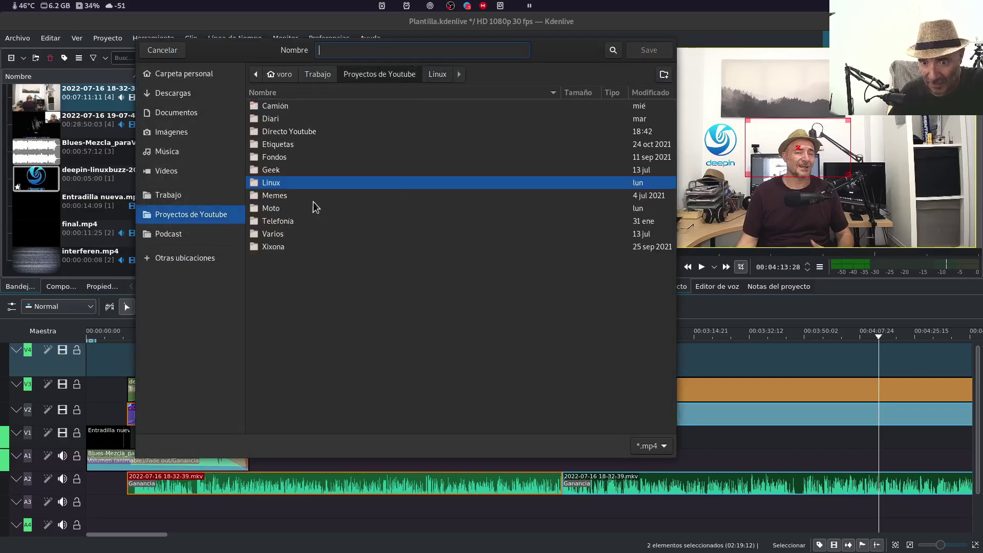
{"action": "double_click", "coordinate": [297, 184]}
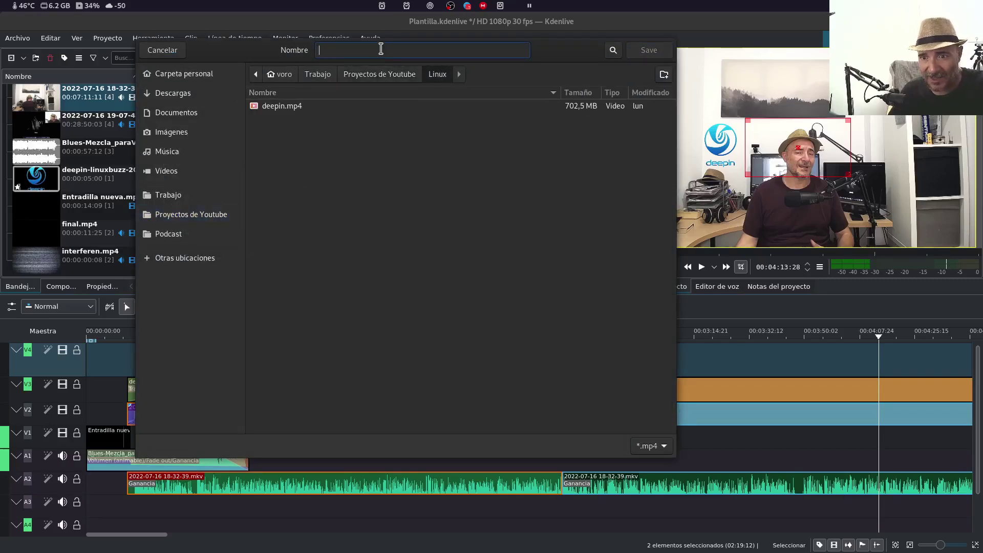
{"action": "type", "text": "sdaasddaas"}
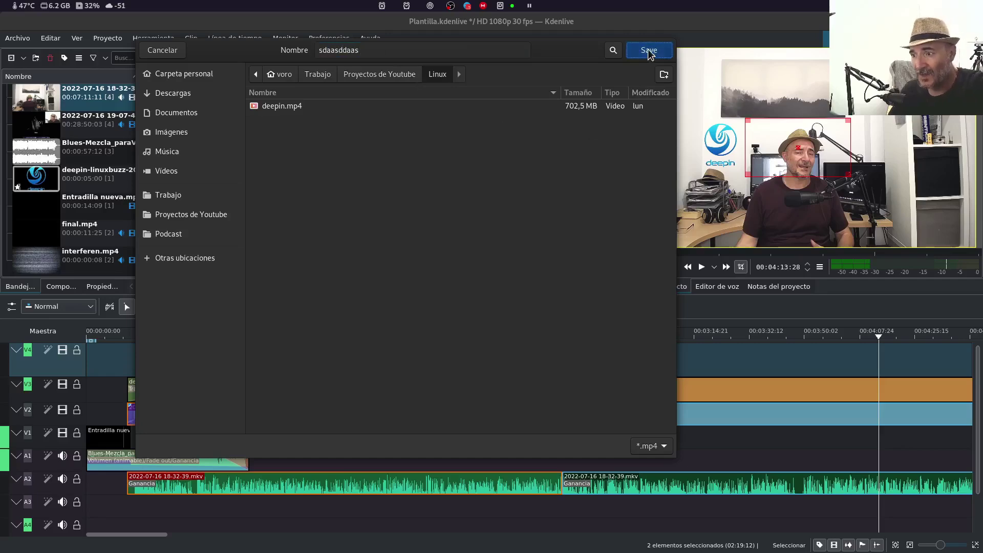
{"action": "left_click", "coordinate": [647, 49]}
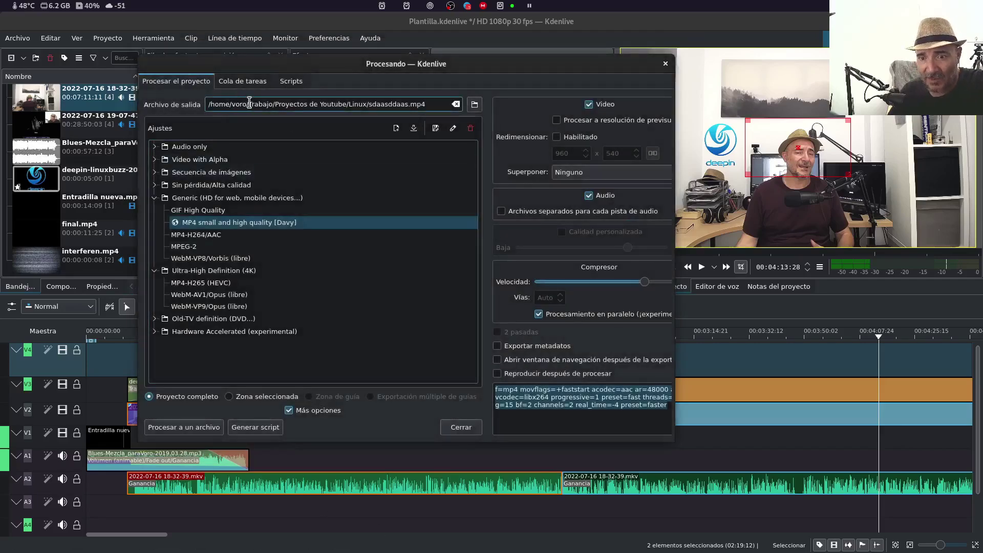
Select the output folder path and briefly expand the hardware-accelerated render presets.
{"action": "left_click_drag", "start_coordinate": [249, 103], "coordinate": [410, 104]}
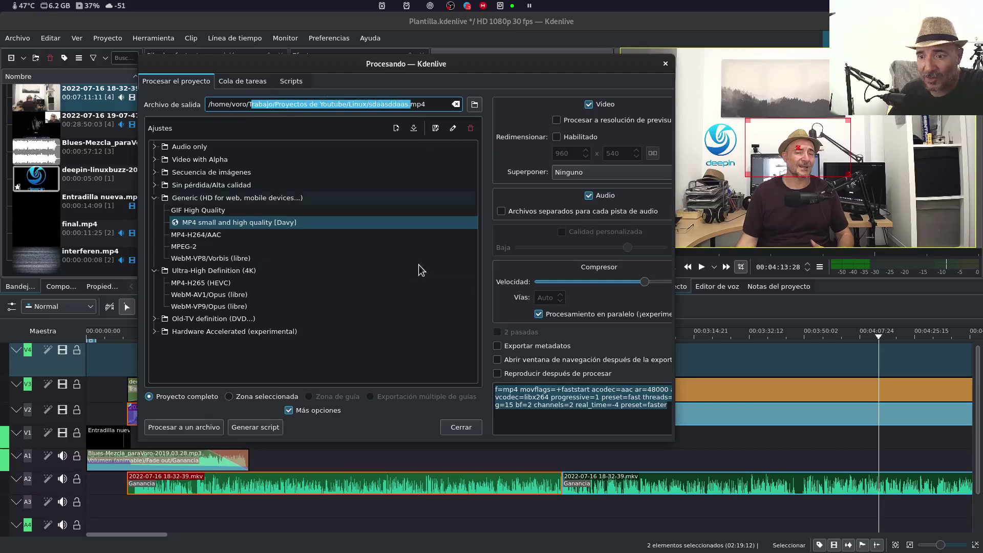
{"action": "left_click", "coordinate": [155, 332]}
{"action": "scroll", "coordinate": [262, 352], "scroll_direction": "down", "scroll_amount": 1}
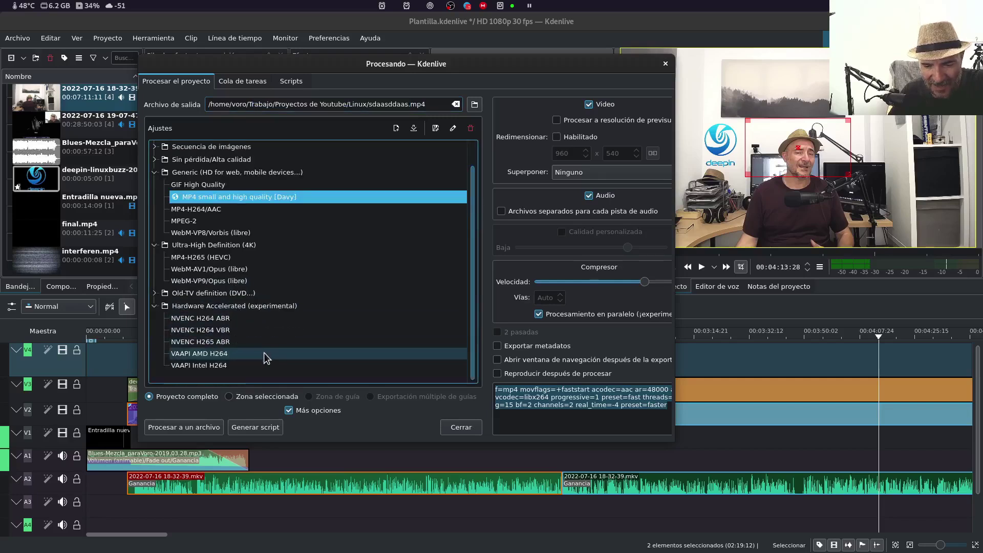
{"action": "left_click", "coordinate": [154, 306]}
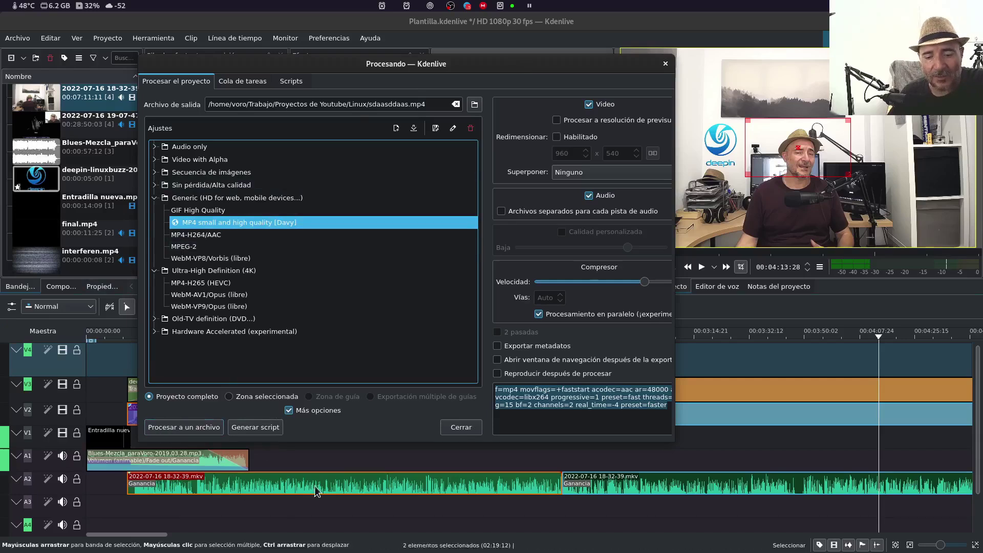
Generate a render script named Plantilla1 personal, then reveal the render overlay options.
{"action": "left_click", "coordinate": [267, 429]}
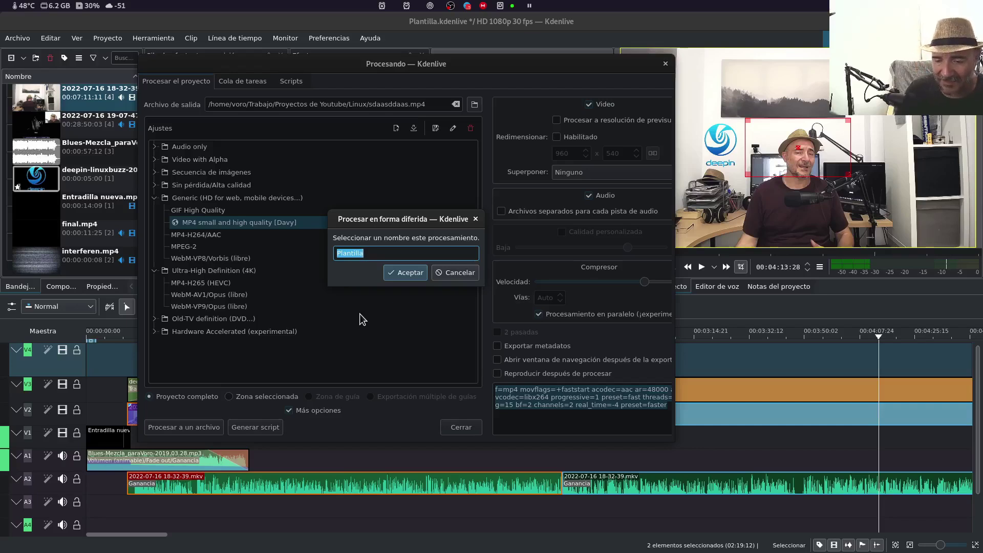
{"action": "key", "text": "End"}
{"action": "type", "text": "1"}
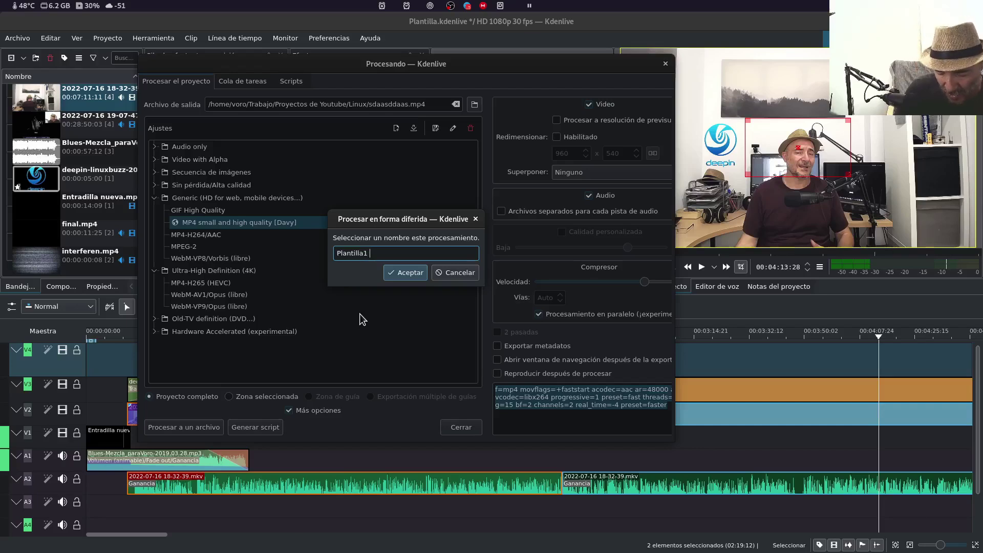
{"action": "type", "text": " personal"}
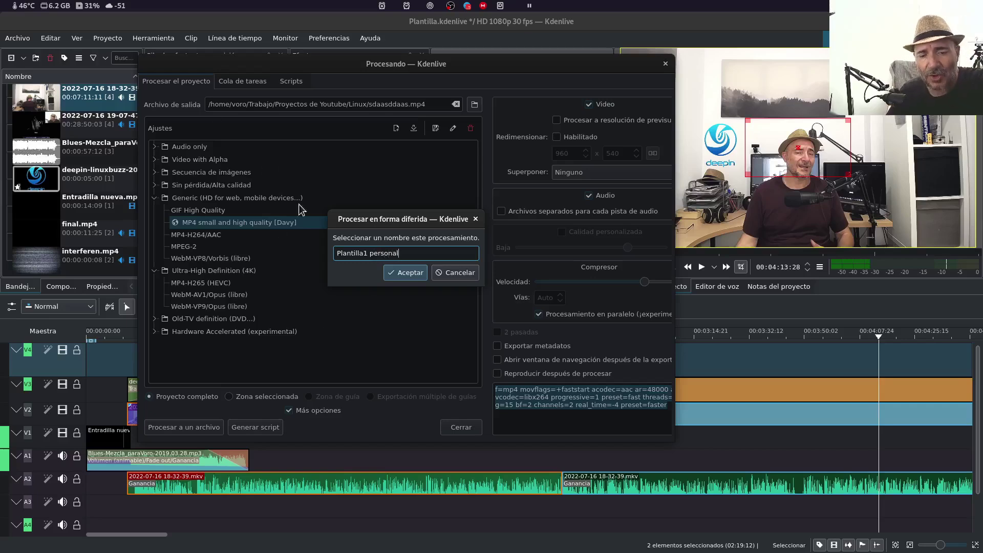
{"action": "left_click", "coordinate": [398, 272]}
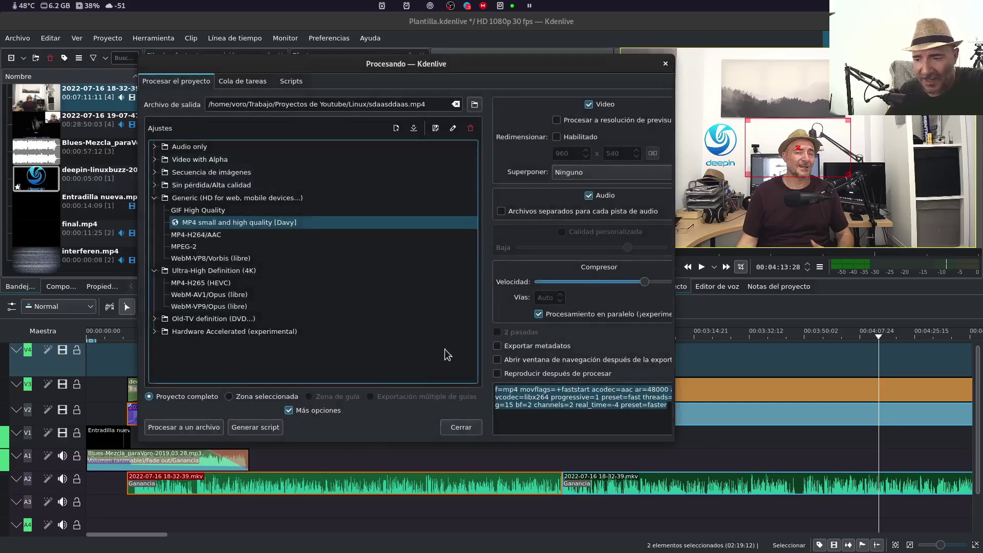
{"action": "left_click_drag", "start_coordinate": [594, 82], "coordinate": [509, 74]}
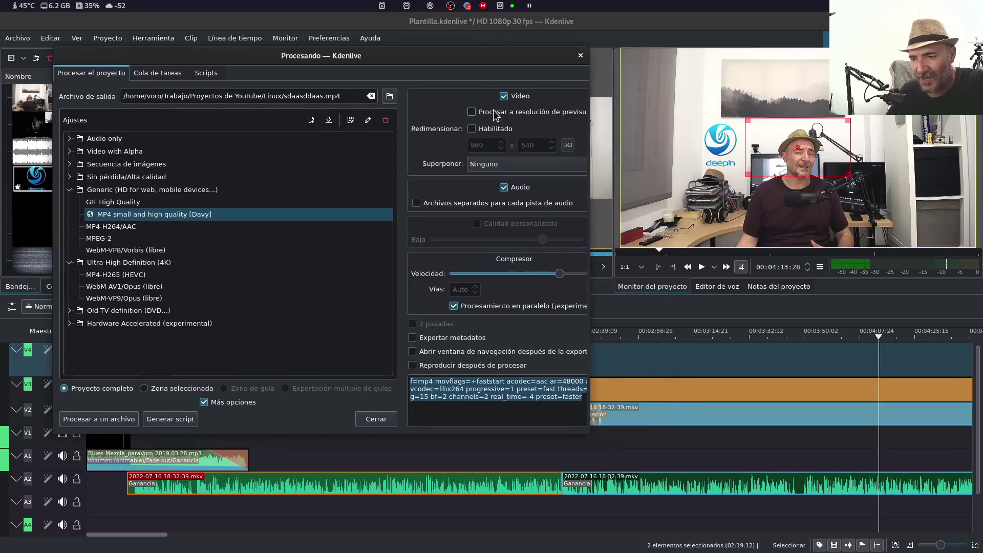
{"action": "left_click", "coordinate": [494, 166]}
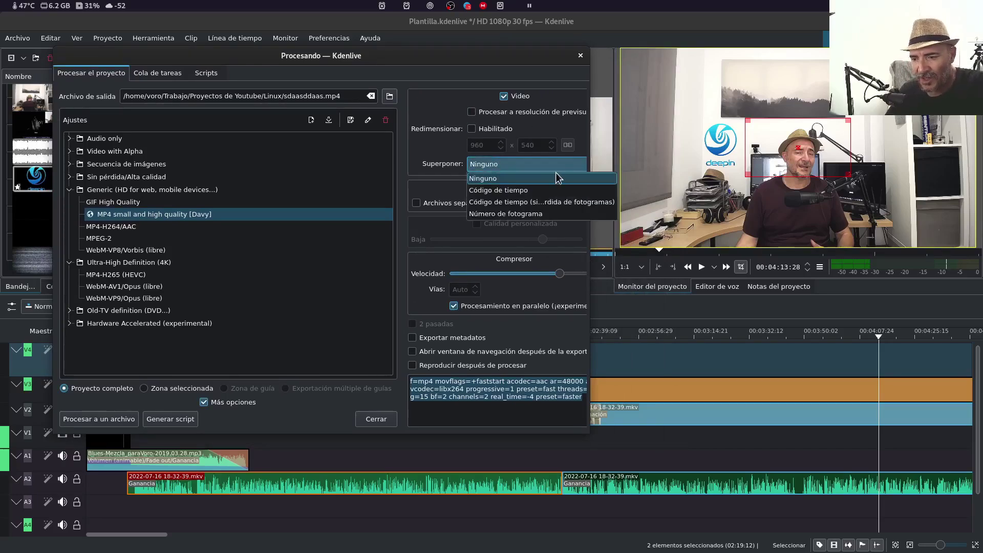
{"action": "key", "text": "Escape"}
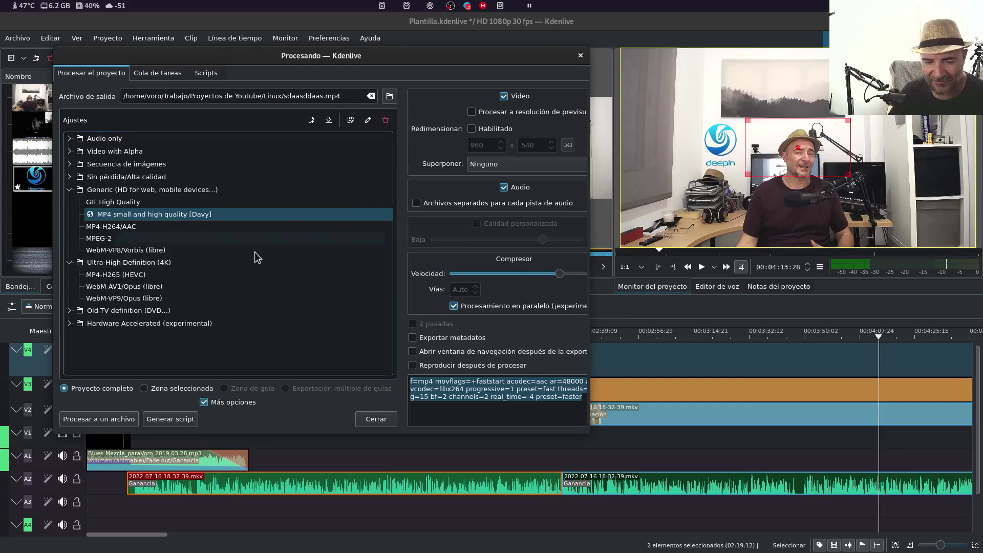
{"action": "left_click", "coordinate": [205, 402]}
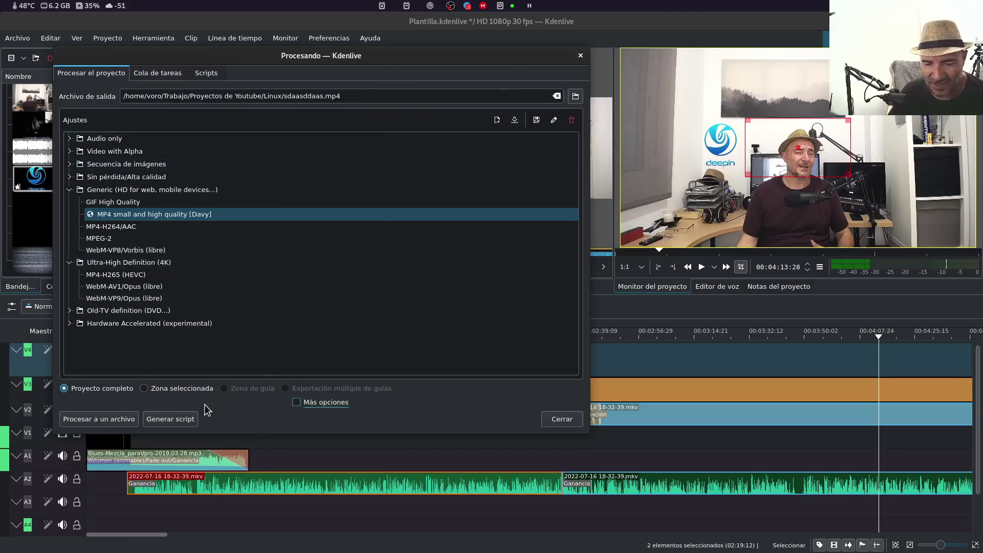
{"action": "left_click", "coordinate": [297, 403]}
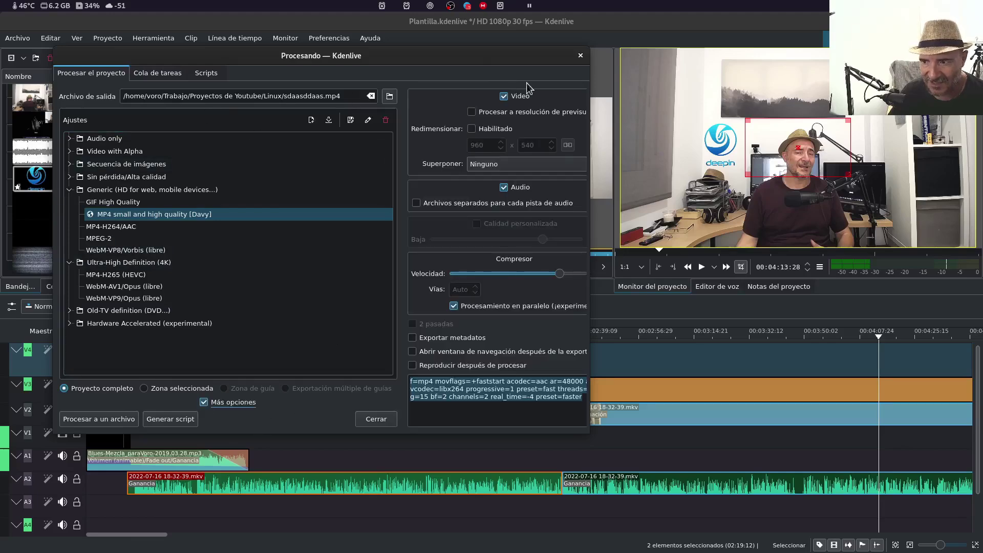
{"action": "left_click_drag", "start_coordinate": [466, 54], "coordinate": [481, 45]}
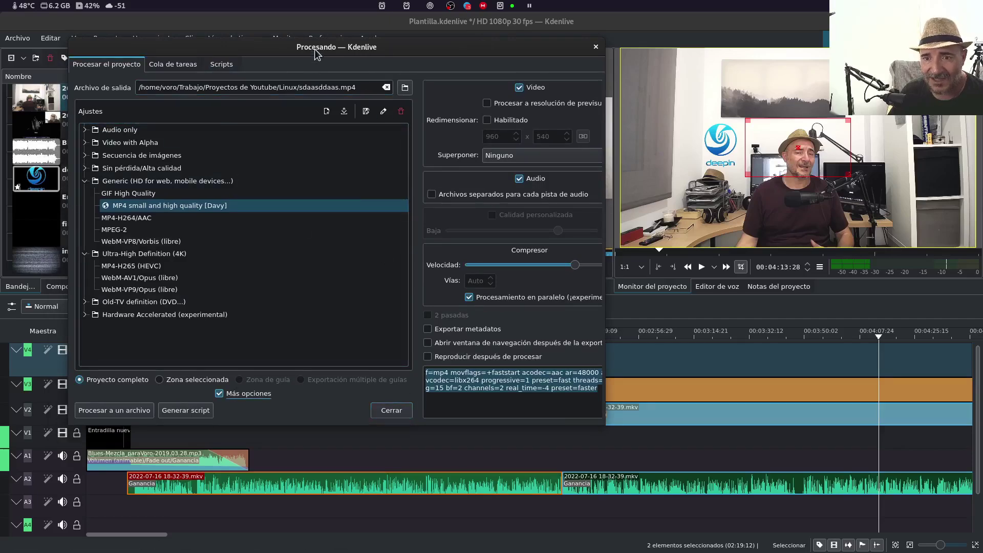
{"action": "left_click_drag", "start_coordinate": [316, 53], "coordinate": [277, 78]}
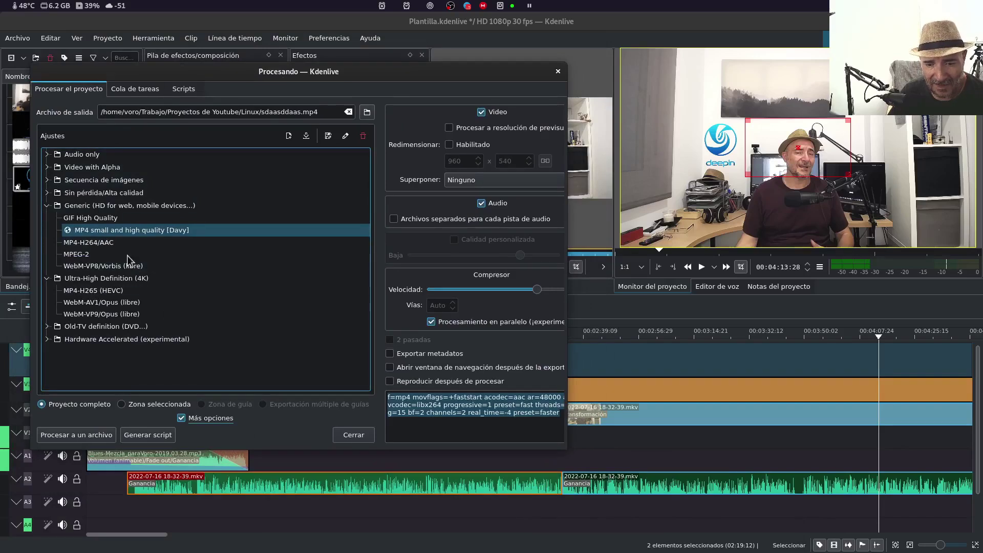
Create a second render script named 1 and show the saved Scripts list.
{"action": "left_click", "coordinate": [152, 438]}
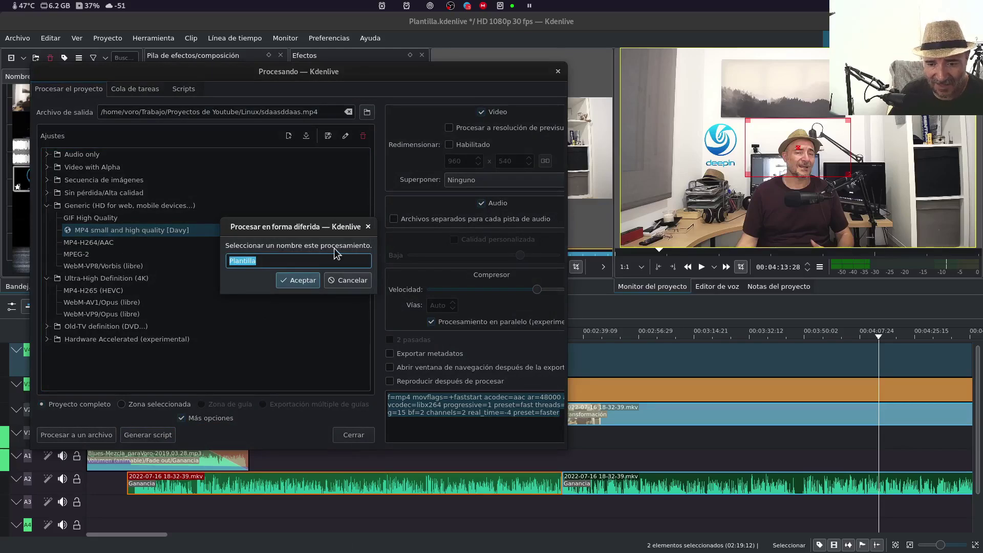
{"action": "type", "text": "1"}
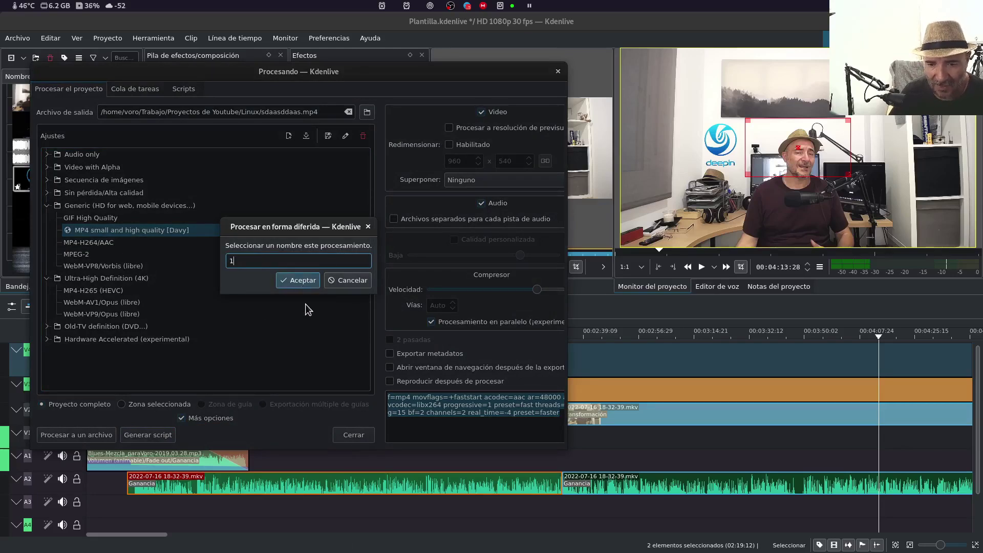
{"action": "left_click", "coordinate": [304, 283]}
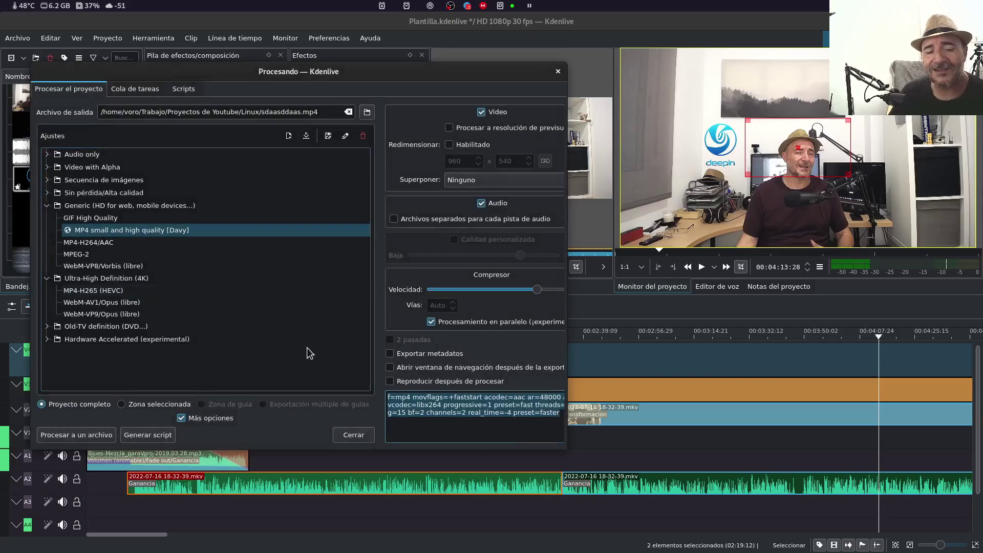
{"action": "left_click", "coordinate": [183, 89]}
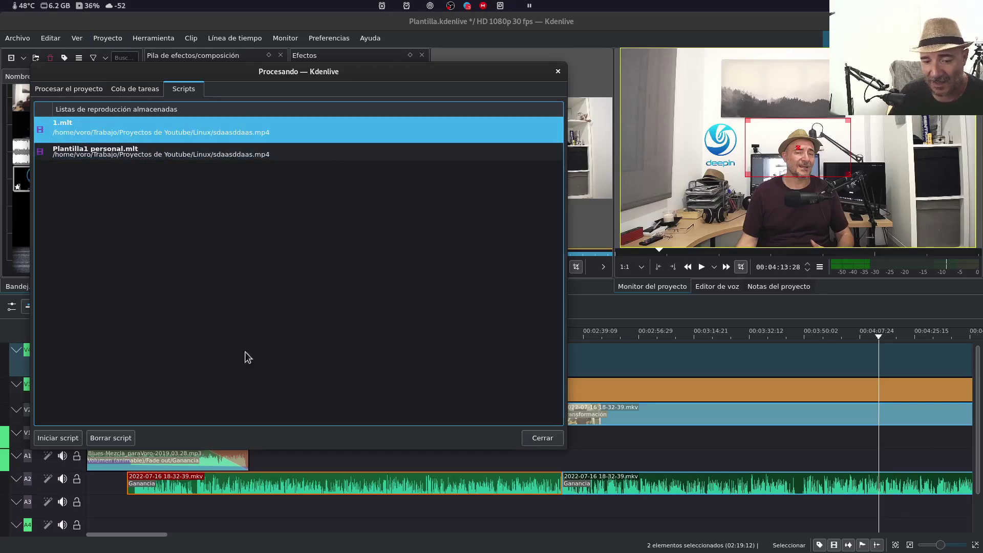
Delete the 1.mlt script, select Plantilla1 personal.mlt, and close the render window.
{"action": "left_click", "coordinate": [105, 440]}
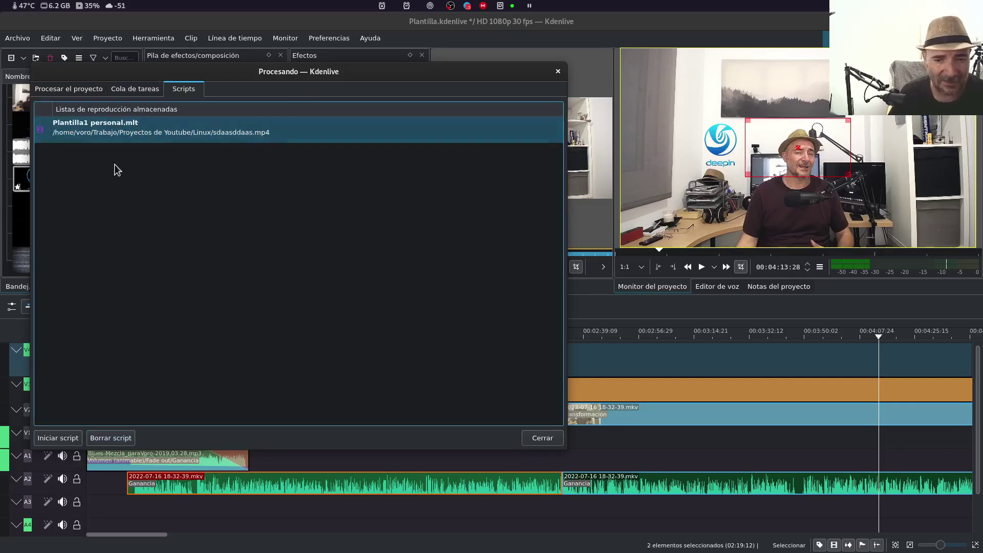
{"action": "left_click", "coordinate": [192, 128]}
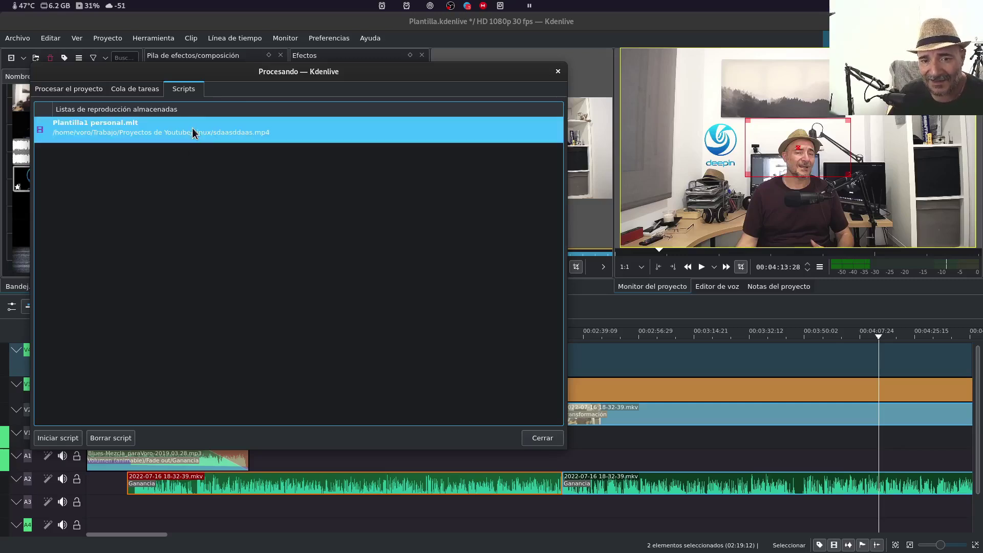
{"action": "left_click", "coordinate": [540, 438]}
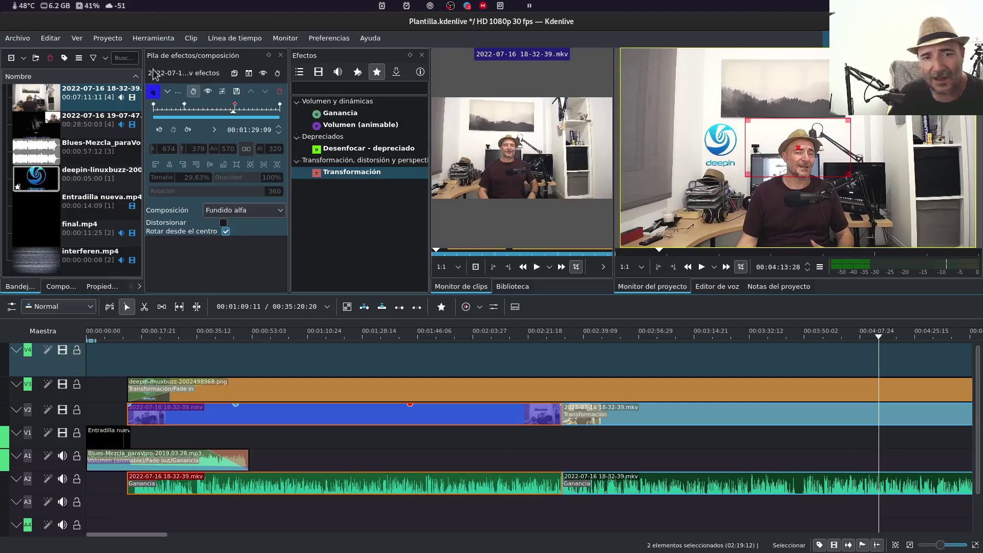
Reopen the render window from the Proyecto menu and check the Cola de tareas job queue.
{"action": "left_click", "coordinate": [108, 38]}
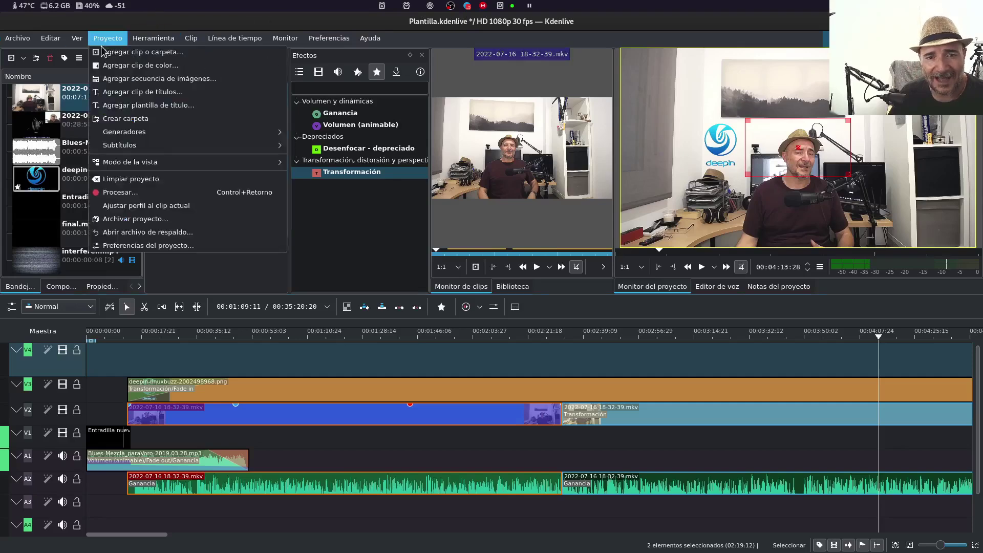
{"action": "left_click", "coordinate": [109, 196]}
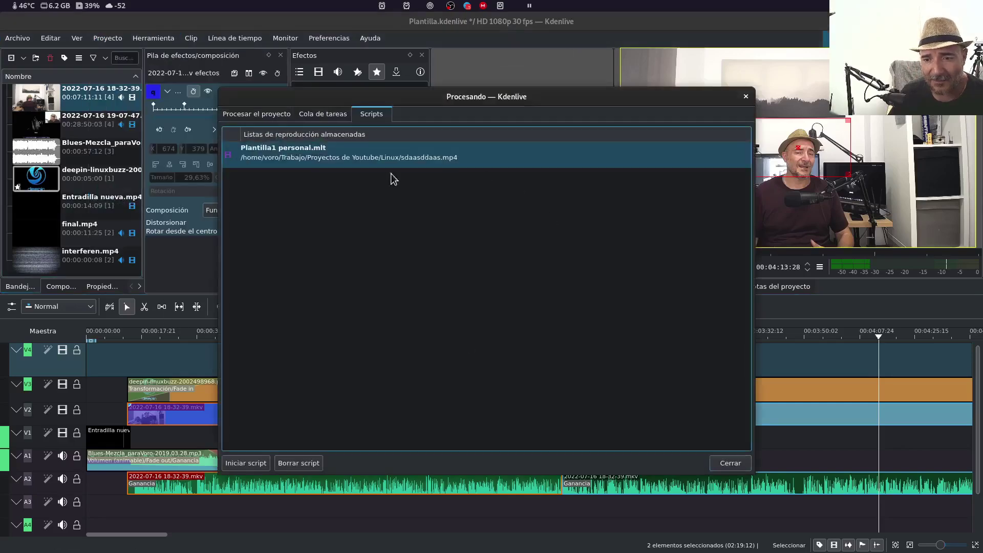
{"action": "left_click", "coordinate": [254, 113]}
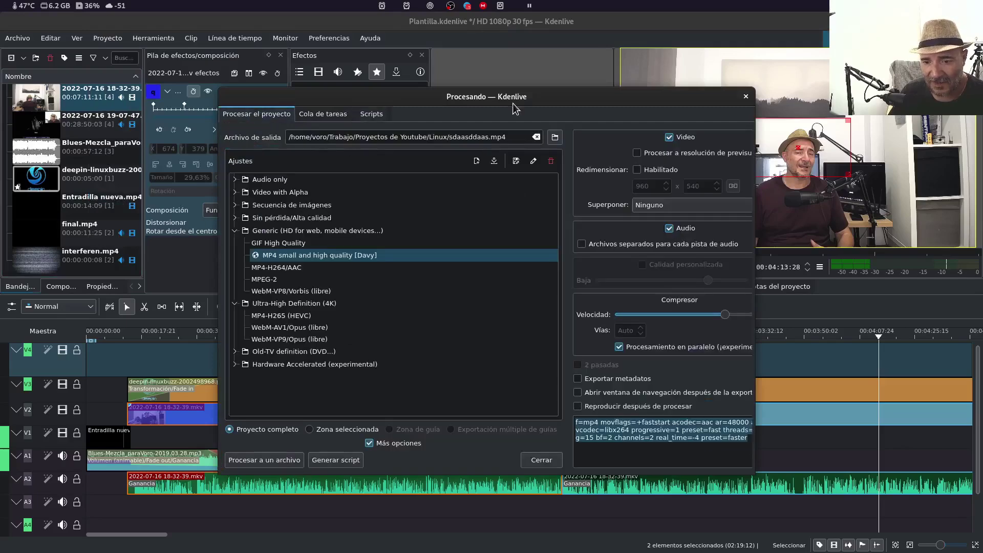
{"action": "left_click_drag", "start_coordinate": [430, 99], "coordinate": [288, 74]}
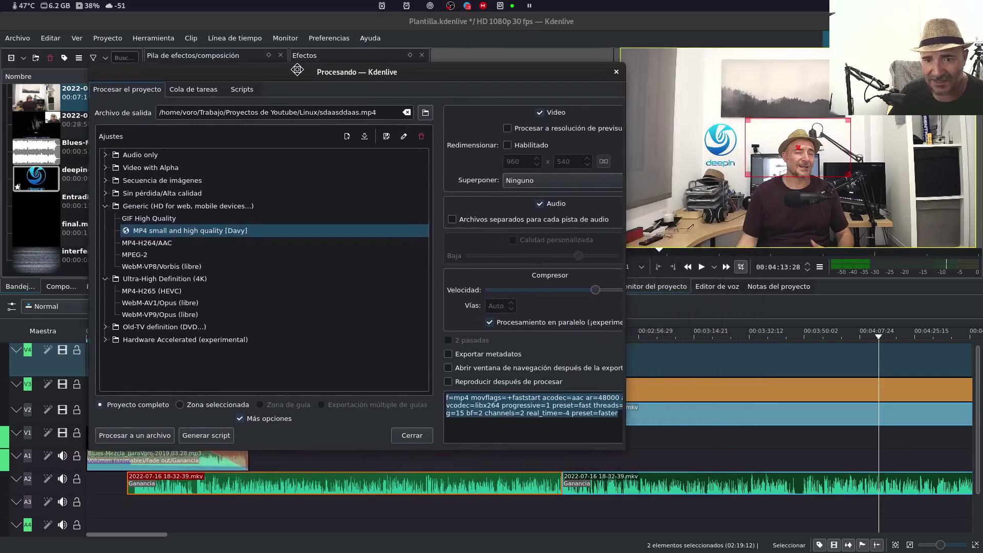
{"action": "left_click", "coordinate": [180, 88]}
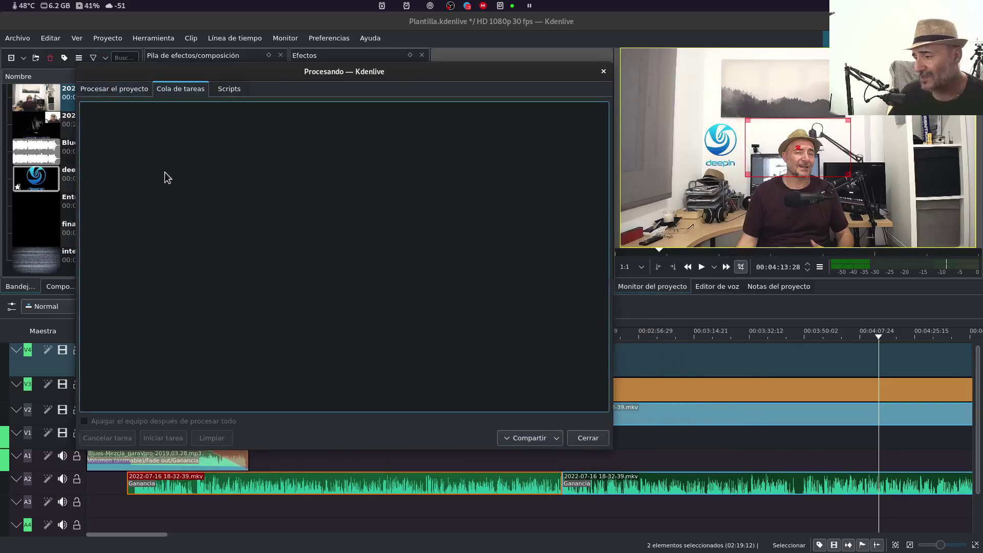
Delete the Plantilla1 personal.mlt script, return to Procesar el proyecto, and close the window.
{"action": "left_click", "coordinate": [229, 89]}
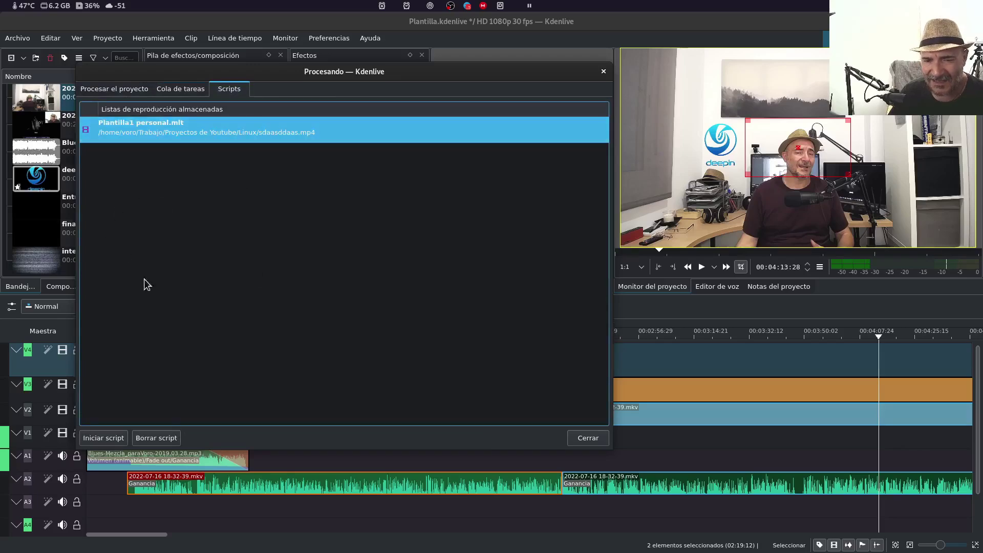
{"action": "left_click", "coordinate": [152, 441]}
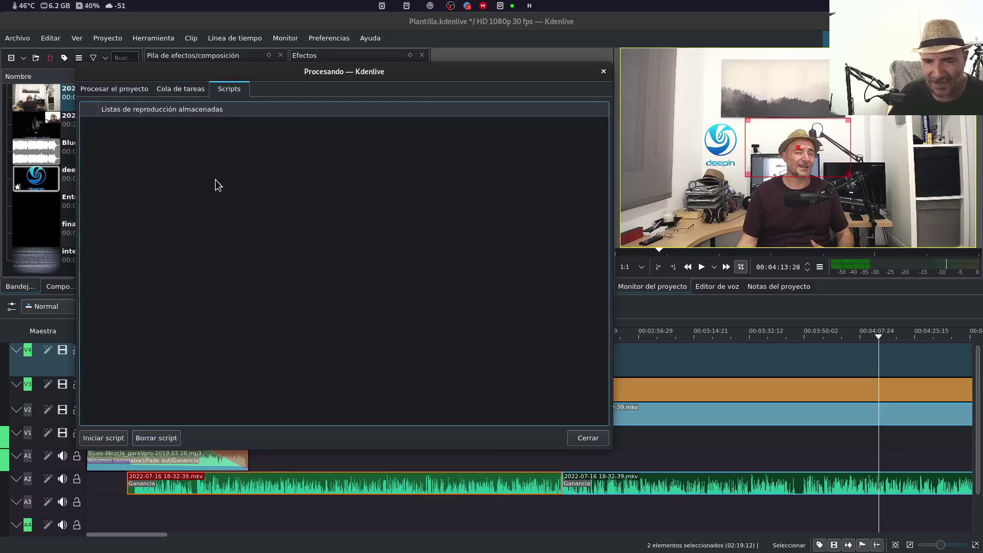
{"action": "left_click", "coordinate": [116, 89]}
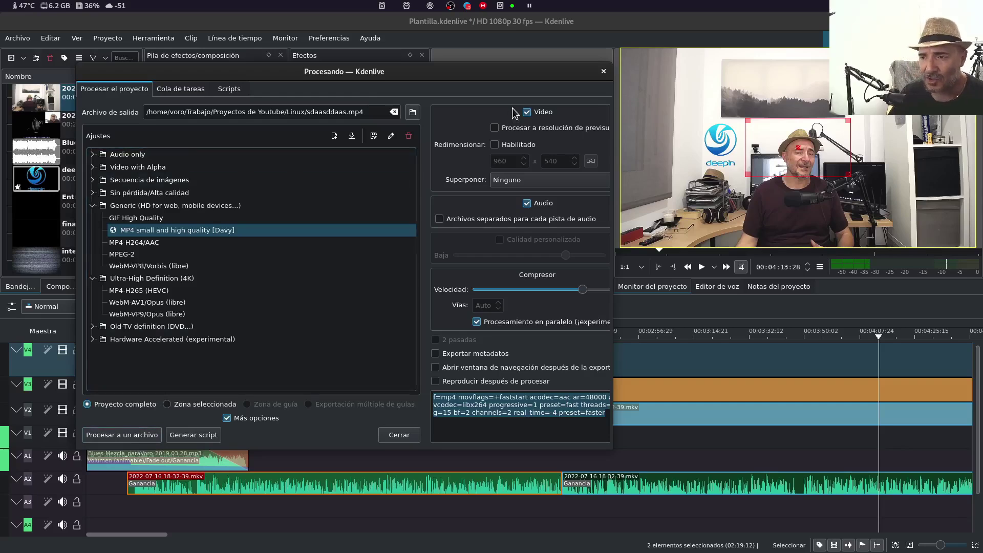
{"action": "left_click", "coordinate": [603, 72]}
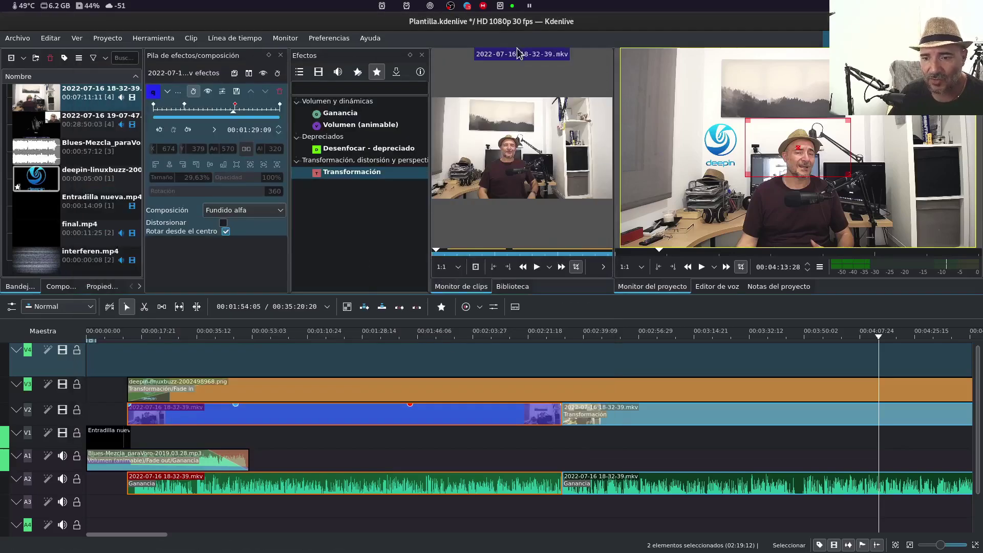
{"action": "left_click_drag", "start_coordinate": [494, 25], "coordinate": [338, 27]}
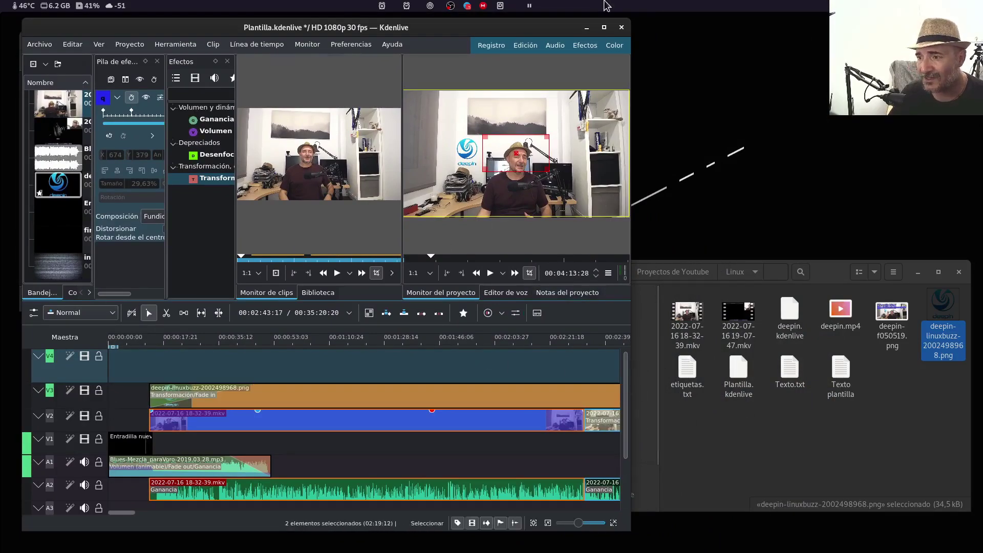
{"action": "left_click", "coordinate": [604, 27]}
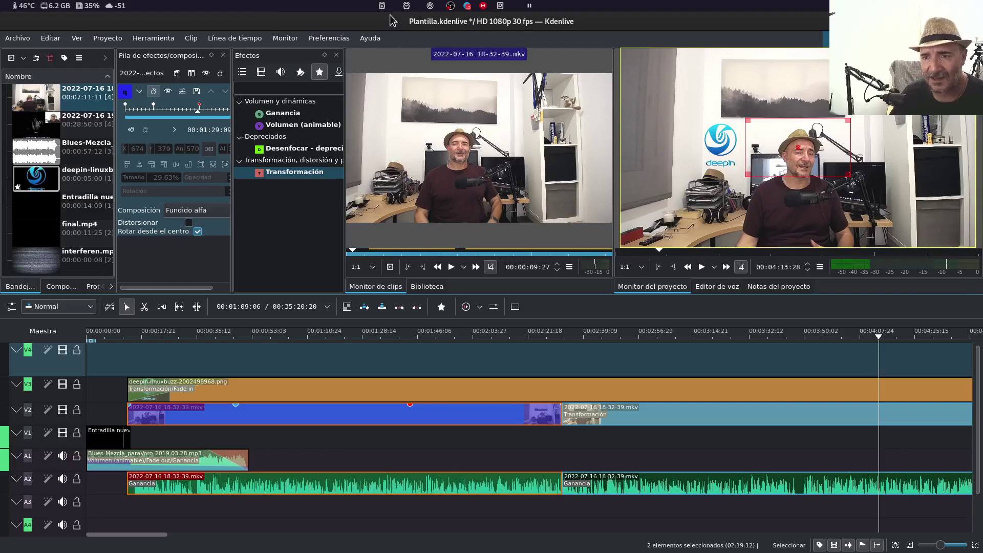
Browse the Preferencias and Línea de tiempo menus without choosing, then place the playhead near 00:02:51.
{"action": "scroll", "coordinate": [589, 404], "scroll_direction": "right", "scroll_amount": 5}
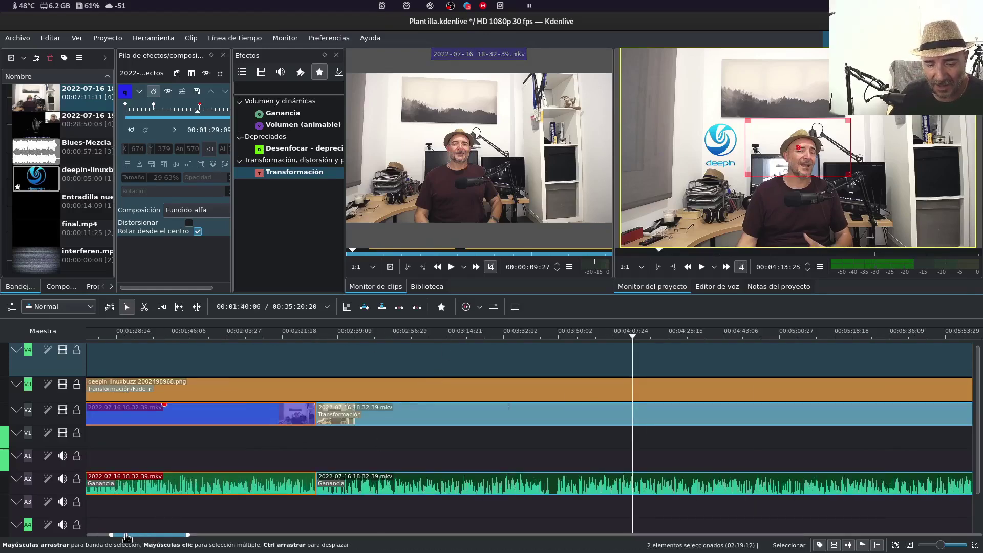
{"action": "scroll", "coordinate": [153, 535], "scroll_direction": "left", "scroll_amount": 5}
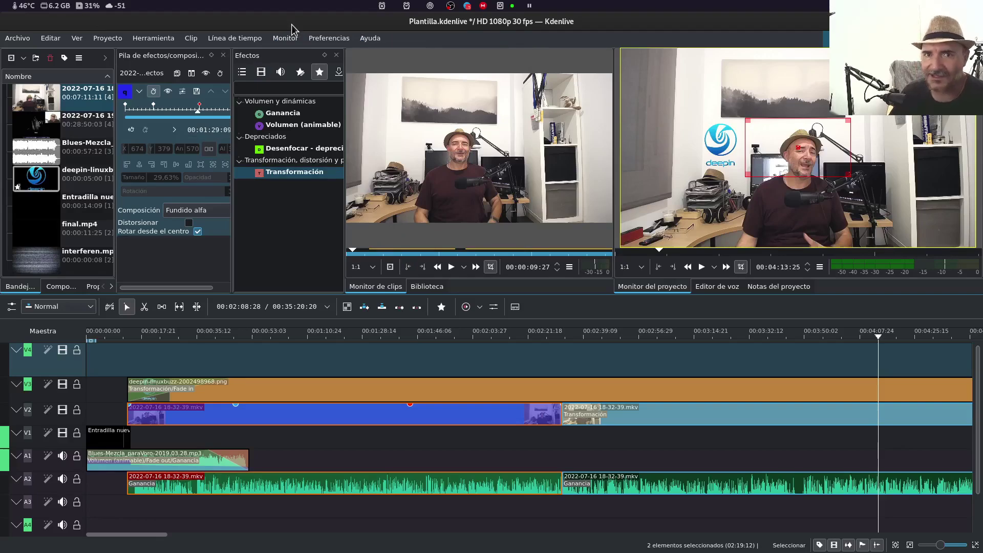
{"action": "left_click", "coordinate": [328, 38]}
{"action": "left_click", "coordinate": [239, 171]}
{"action": "key", "text": "Right"}
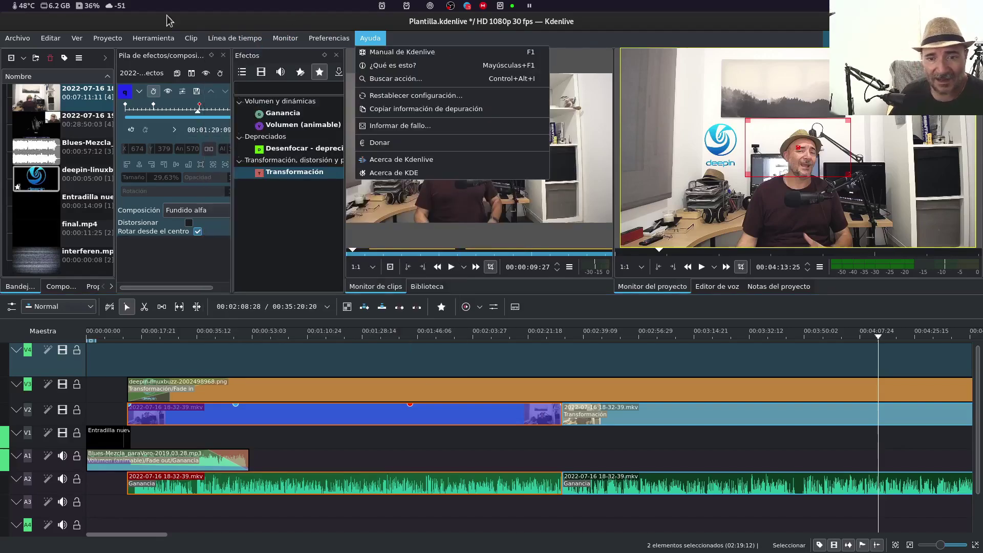
{"action": "key", "text": "Right"}
{"action": "key", "text": "Right"}
{"action": "key", "text": "Right"}
{"action": "key", "text": "Right"}
{"action": "key", "text": "Right"}
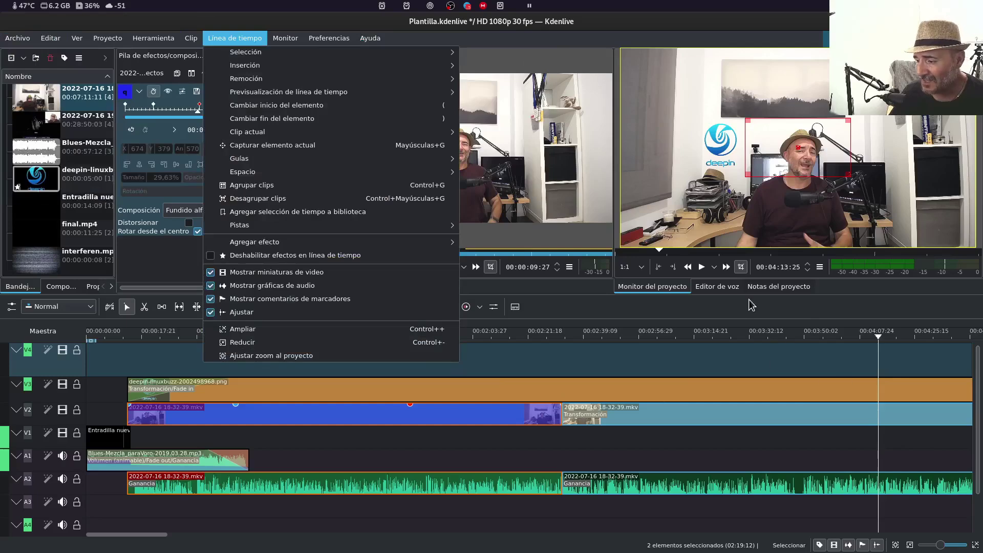
{"action": "key", "text": "Escape"}
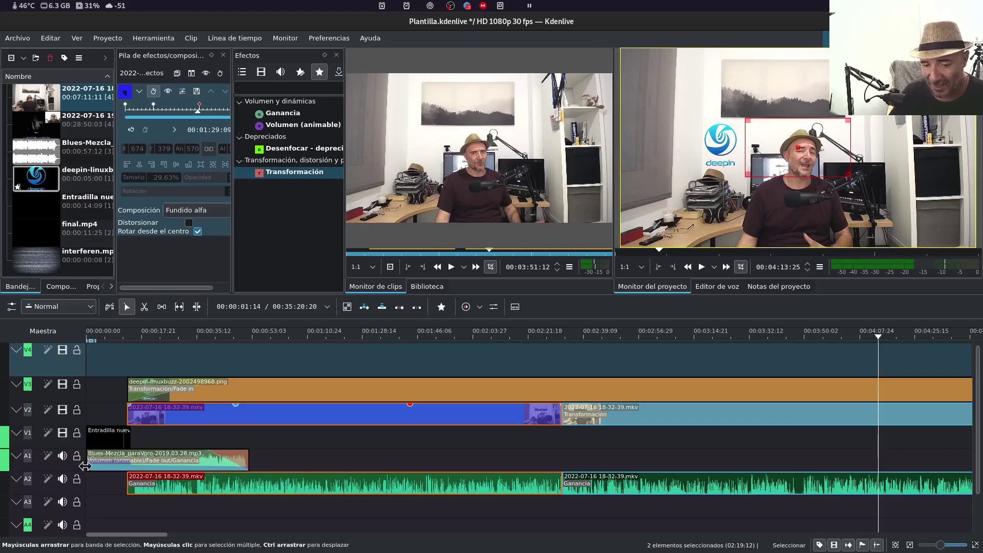
{"action": "left_click", "coordinate": [621, 339]}
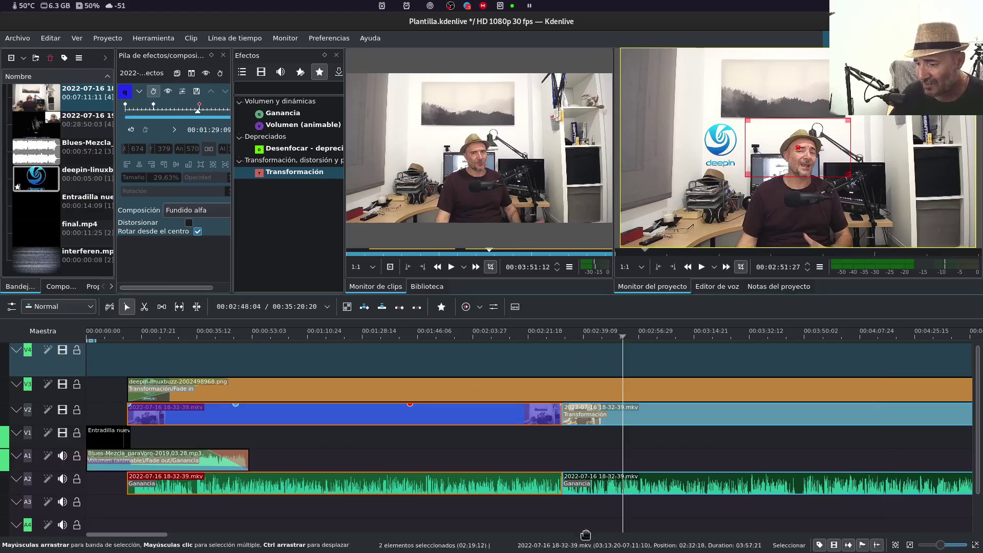
{"action": "mouse_move", "coordinate": [505, 546]}
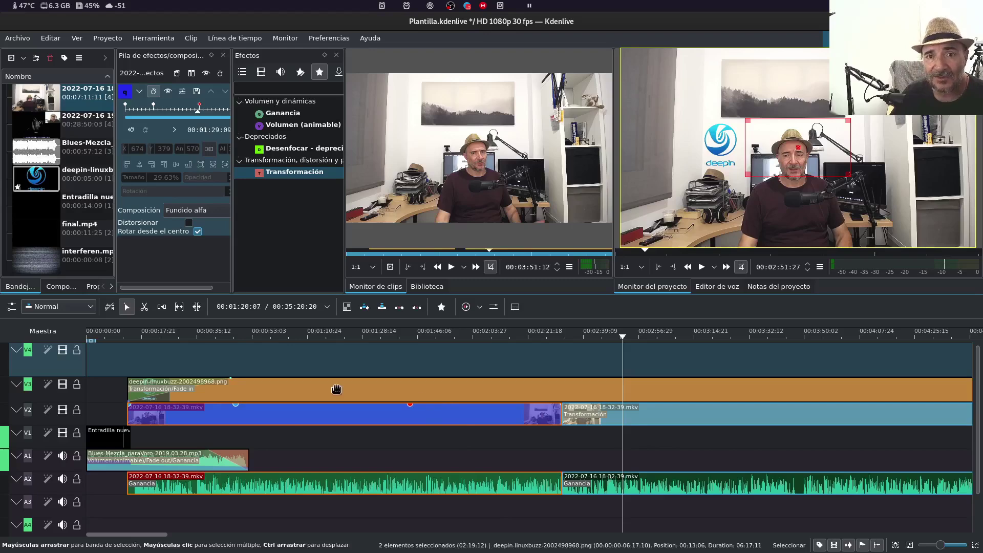
Render the project with the MP4 preset to sdaasddaas.mp4, queuing the job, and move the render window aside.
{"action": "left_click", "coordinate": [107, 39]}
{"action": "left_click", "coordinate": [132, 193]}
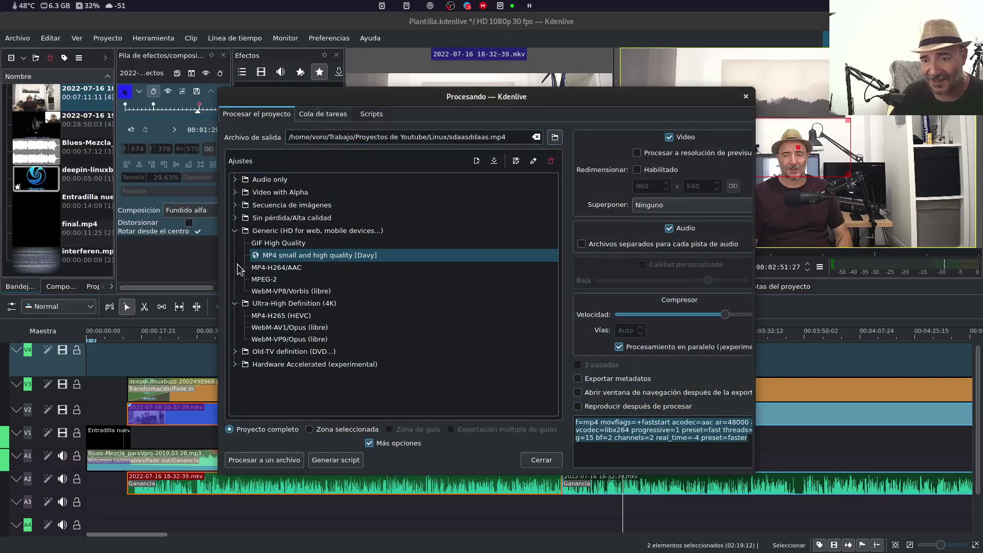
{"action": "left_click", "coordinate": [281, 460]}
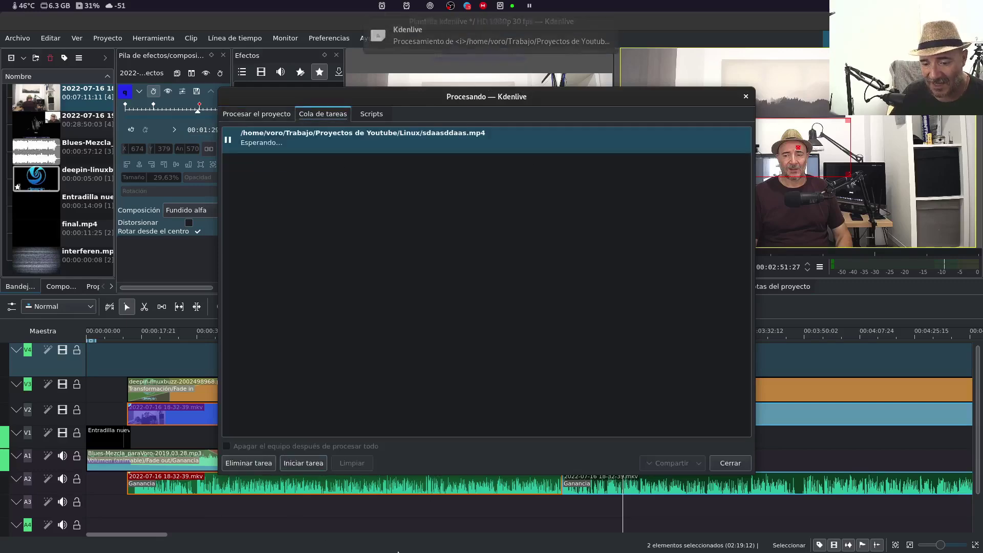
{"action": "left_click_drag", "start_coordinate": [366, 96], "coordinate": [277, 44]}
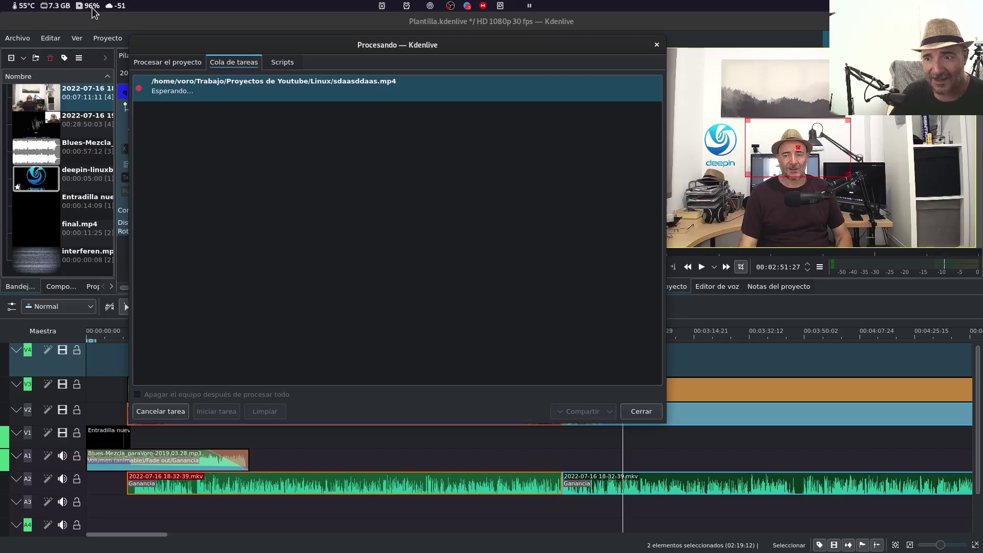
Open the Recursos view from the Vitals panel indicator and position the monitor window to watch all CPU cores.
{"action": "left_click", "coordinate": [60, 7]}
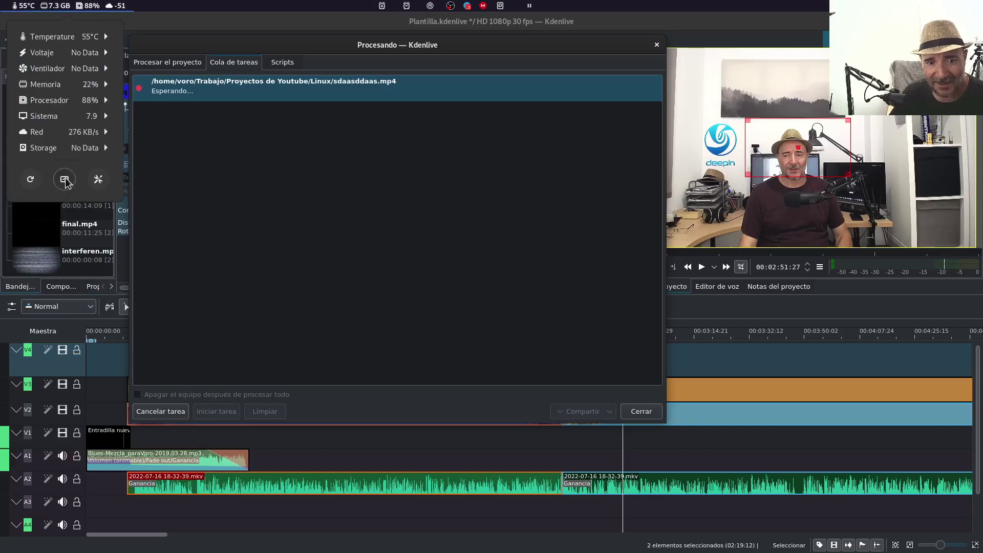
{"action": "left_click", "coordinate": [64, 179]}
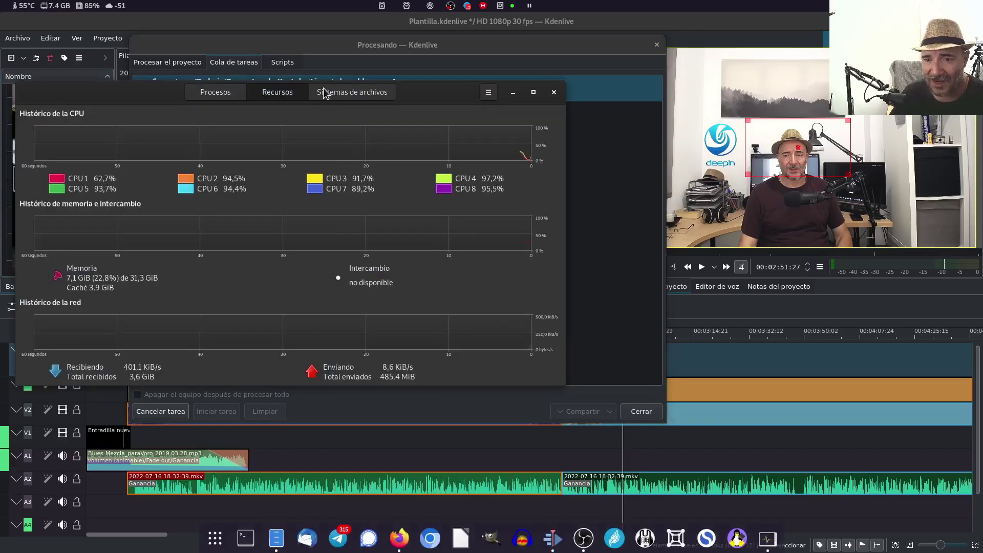
{"action": "left_click_drag", "start_coordinate": [432, 94], "coordinate": [420, 80]}
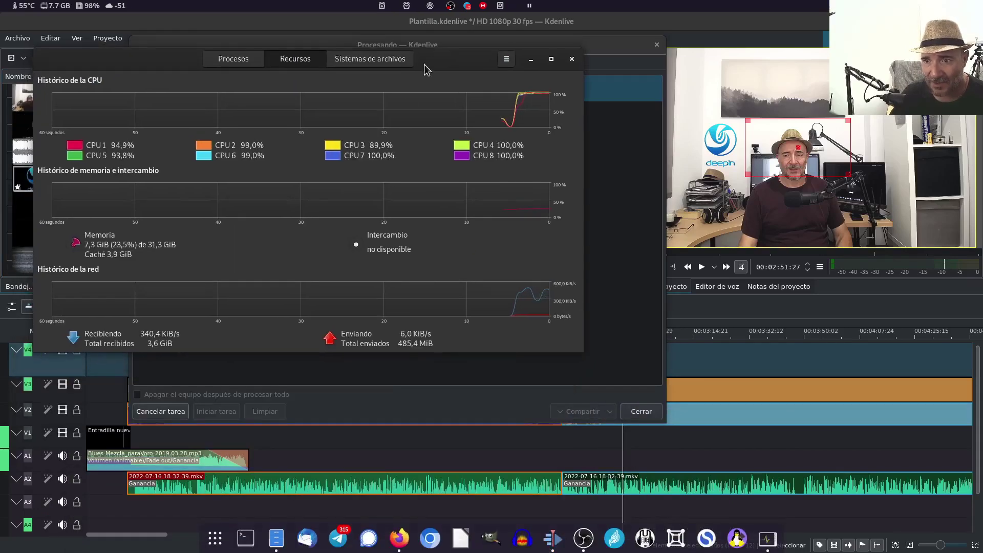
{"action": "left_click_drag", "start_coordinate": [420, 80], "coordinate": [447, 330]}
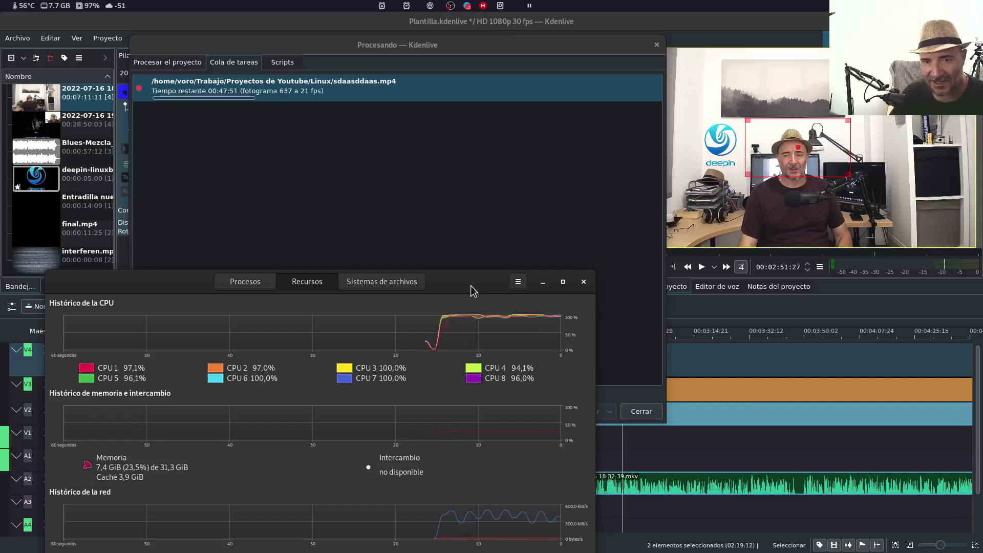
{"action": "left_click_drag", "start_coordinate": [471, 284], "coordinate": [477, 97]}
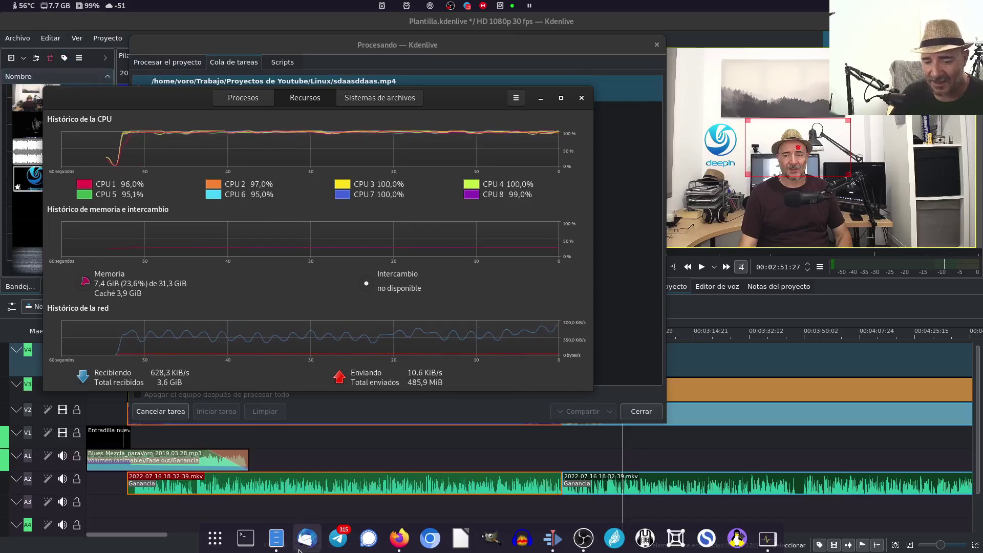
{"action": "right_click", "coordinate": [399, 538]}
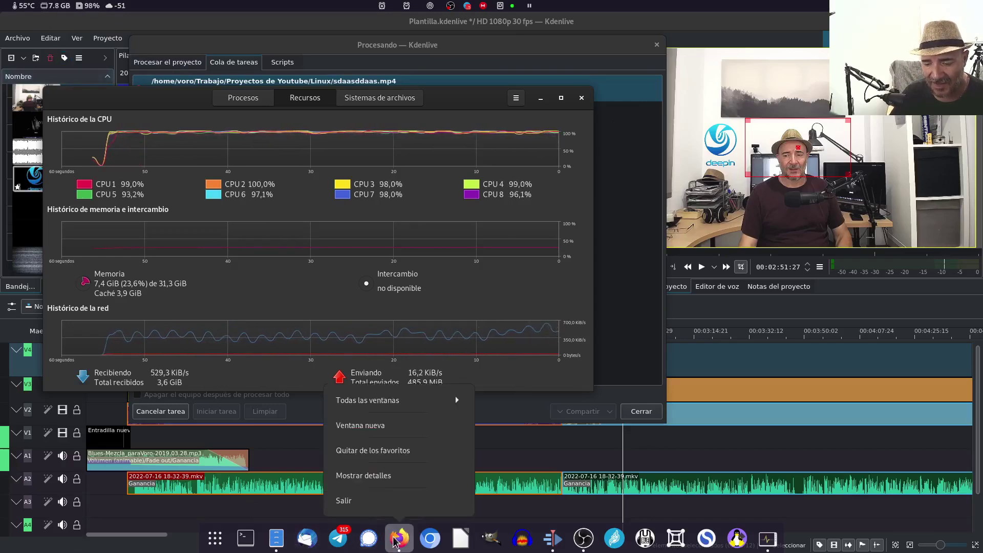
{"action": "left_click", "coordinate": [381, 435]}
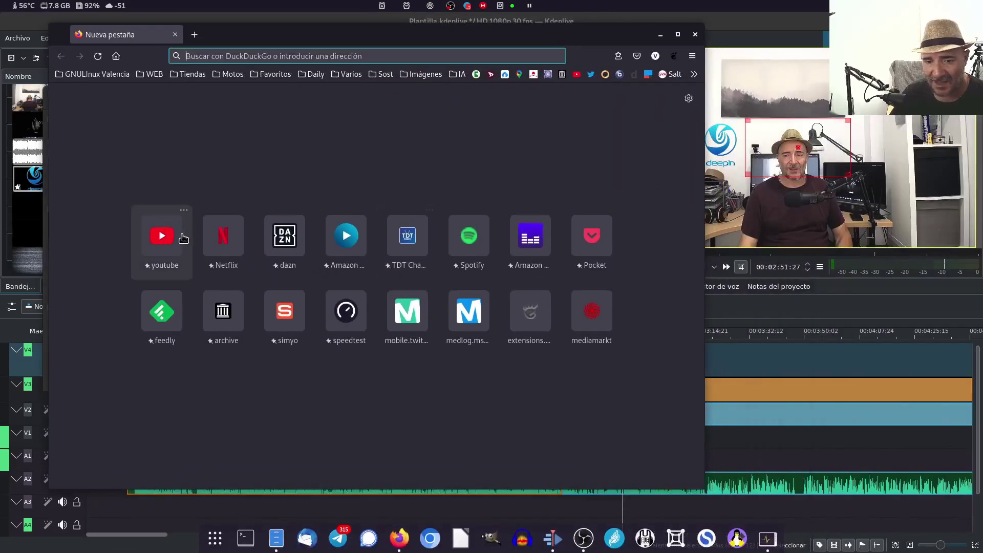
{"action": "left_click", "coordinate": [182, 237]}
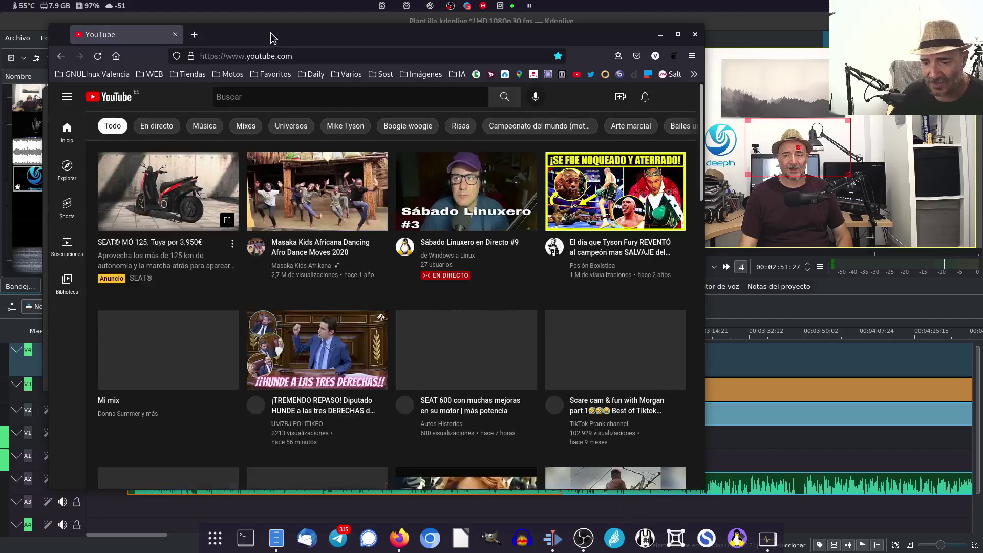
{"action": "mouse_move", "coordinate": [270, 32]}
{"action": "left_mouse_down"}
{"action": "mouse_move", "coordinate": [313, 66]}
{"action": "mouse_move", "coordinate": [293, 48]}
{"action": "left_mouse_up"}
{"action": "mouse_move", "coordinate": [353, 200]}
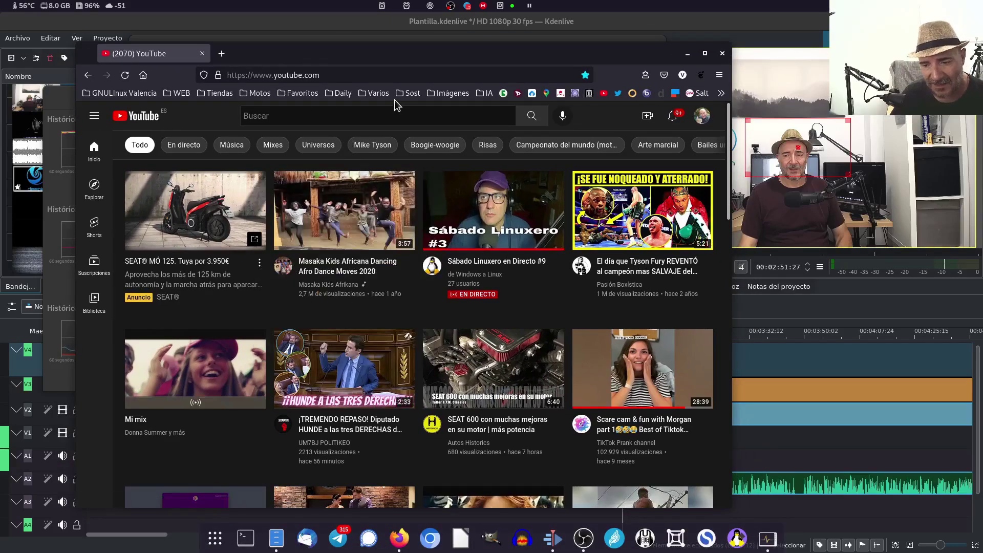
{"action": "mouse_move", "coordinate": [260, 54]}
{"action": "left_mouse_down"}
{"action": "mouse_move", "coordinate": [254, 90]}
{"action": "mouse_move", "coordinate": [313, 157]}
{"action": "left_mouse_up"}
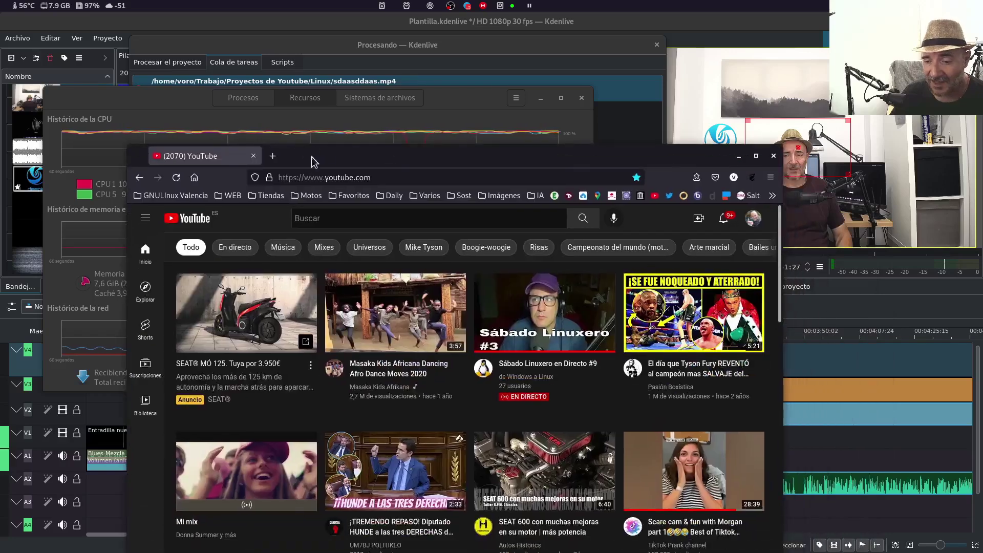
{"action": "key", "text": "ctrl+w"}
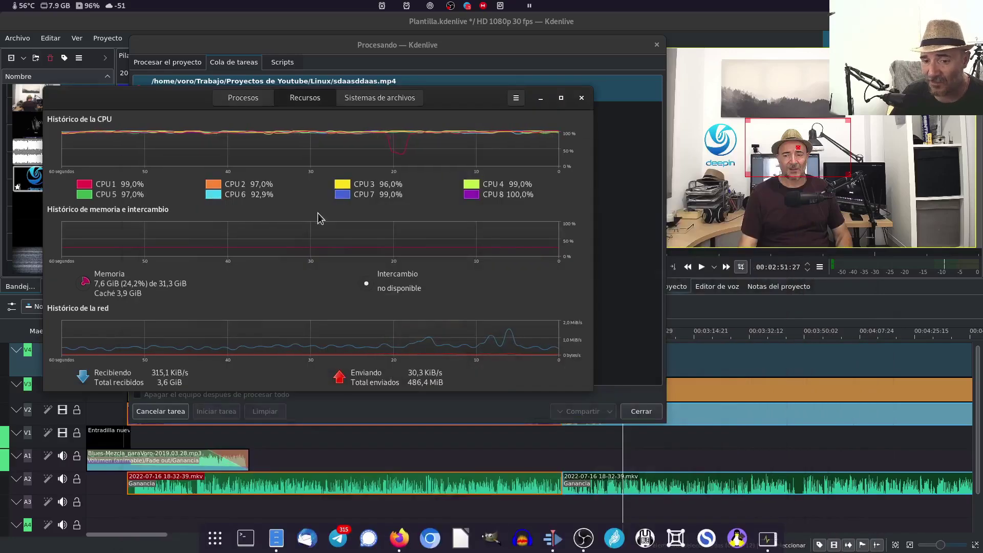